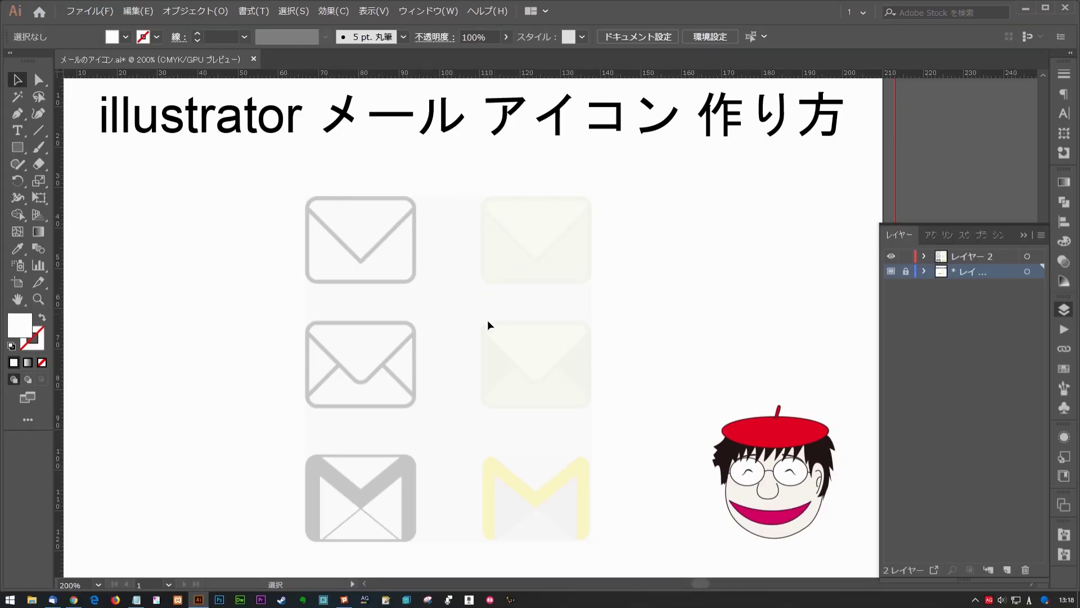
# Step: Add a new empty layer above the locked reference layer and survey the envelope icons
pyautogui.click(906, 271)
pyautogui.click(488, 322)
pyautogui.scroll(3, 403, 257)
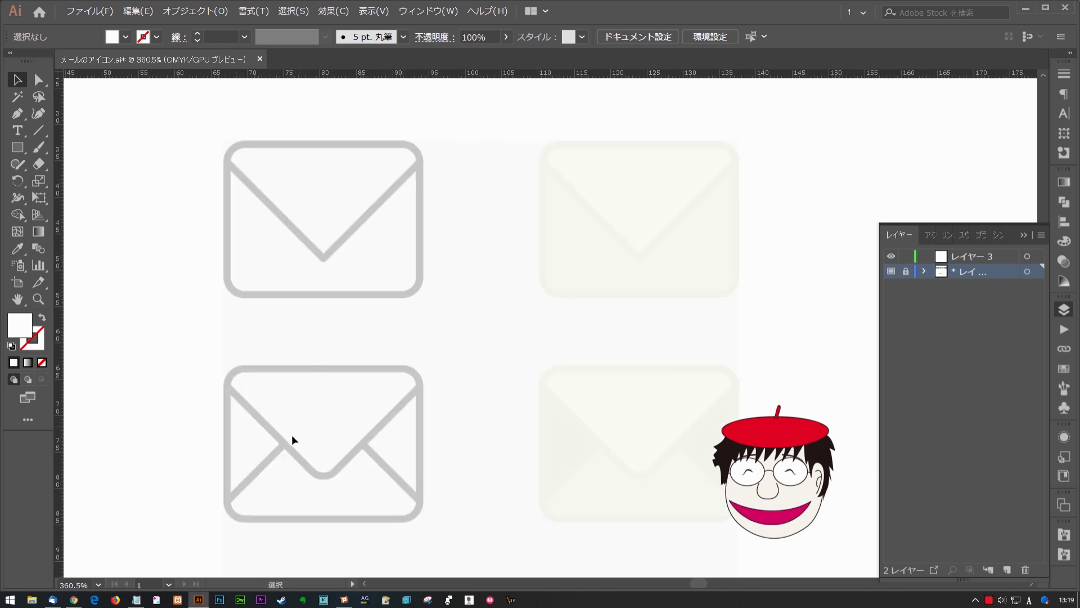
pyautogui.scroll(-5, 429, 309)
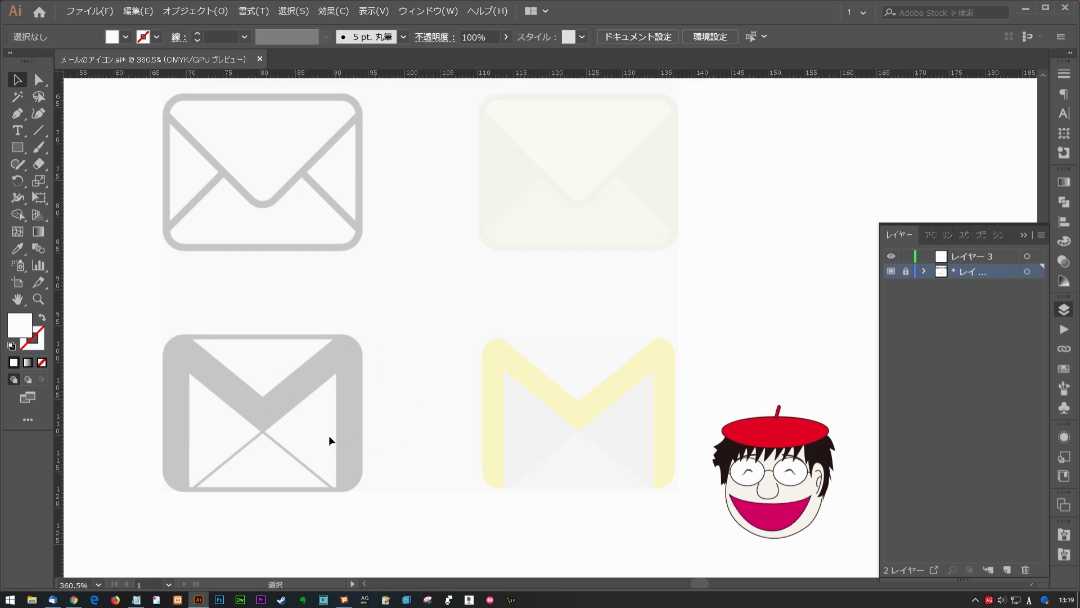
pyautogui.scroll(2, 394, 383)
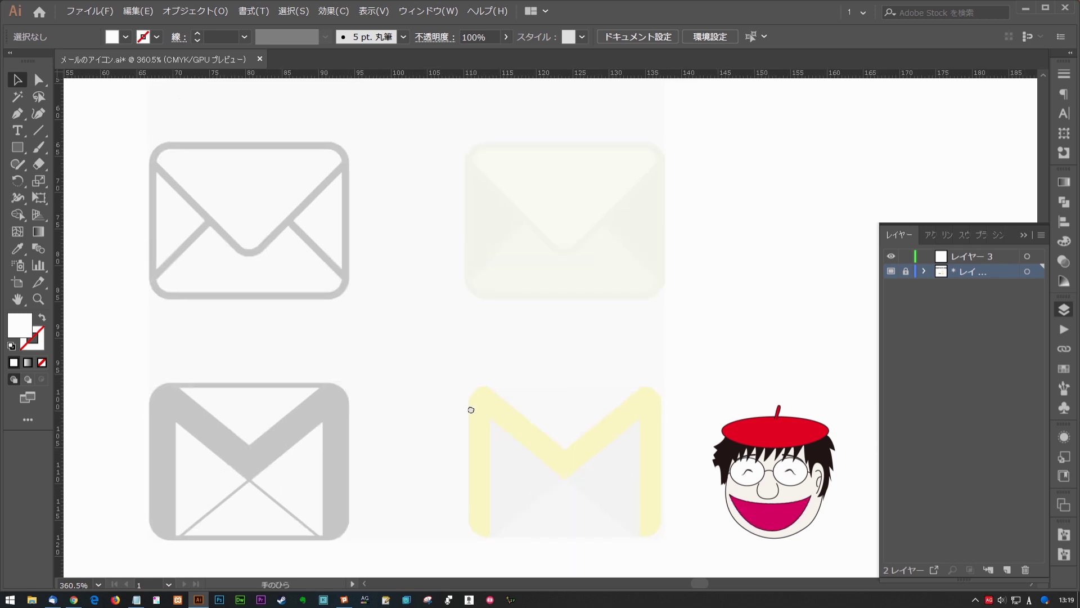
pyautogui.scroll(-2, 470, 407)
pyautogui.scroll(-1, 518, 373)
pyautogui.scroll(-1, 494, 345)
pyautogui.scroll(3, 544, 315)
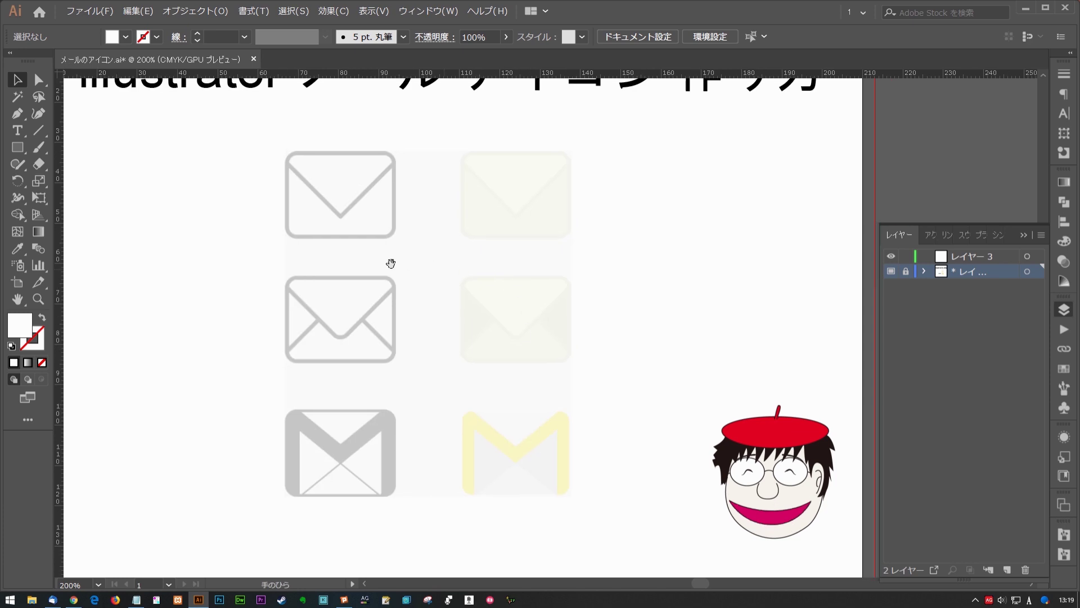
pyautogui.moveTo(417, 200); pyautogui.dragTo(381, 229)
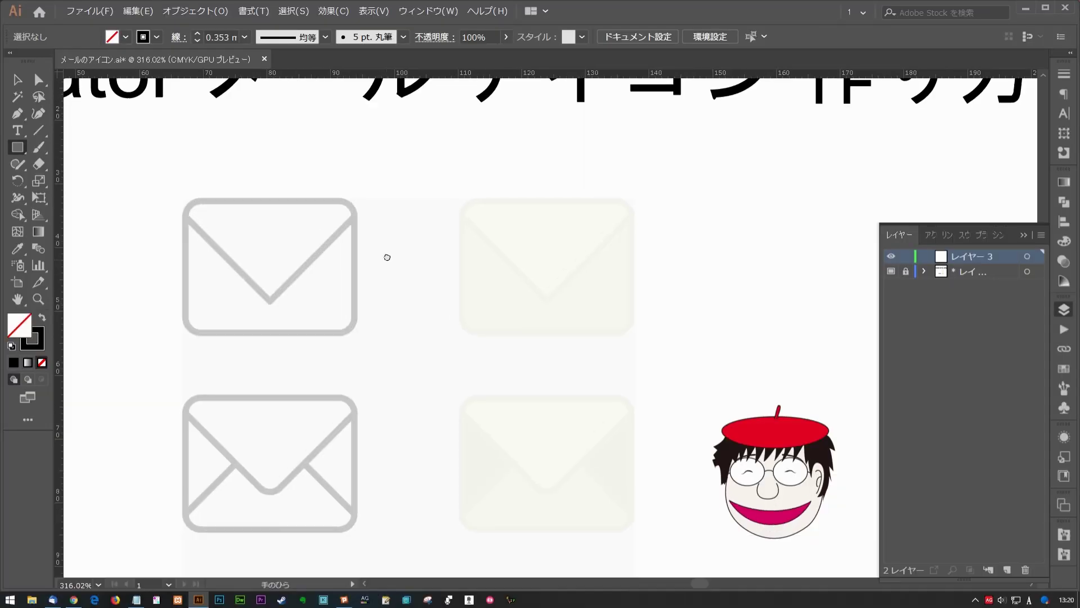
# Step: Trace the top-left envelope with a no-fill, black-stroked rectangle about 26.41 × 21.55 mm
pyautogui.scroll(2, 386, 253)
pyautogui.moveTo(270, 237); pyautogui.dragTo(434, 371)
pyautogui.press('v')
pyautogui.scroll(2, 444, 287)
pyautogui.moveTo(330, 250); pyautogui.dragTo(386, 248)
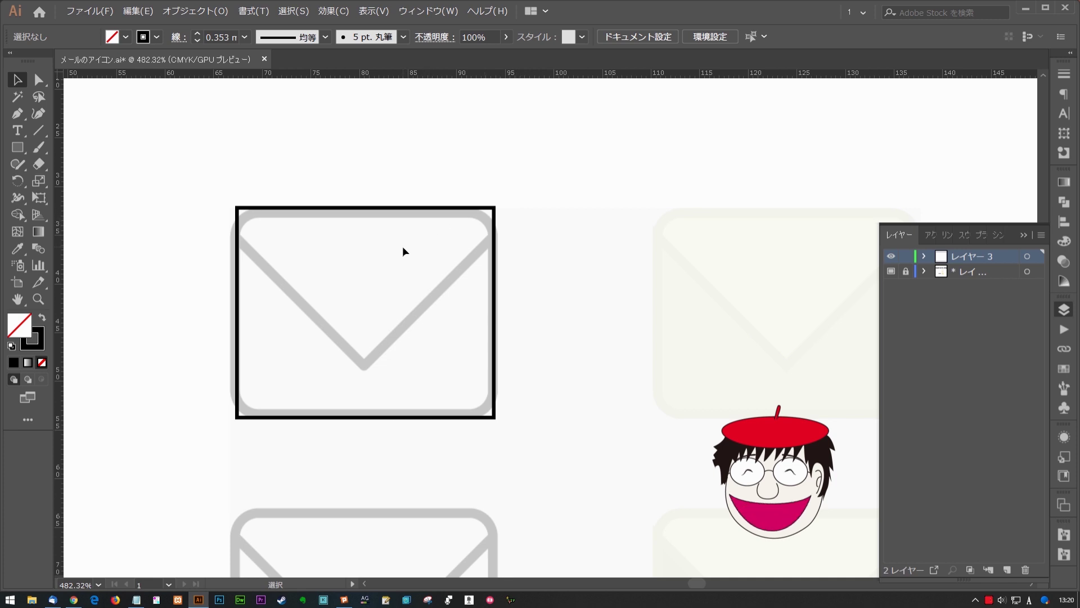
# Step: Draw a centred 28.87 × 28.87 mm square enclosing the envelope rectangle
pyautogui.press('m')
pyautogui.moveTo(365, 310); pyautogui.dragTo(434, 357)
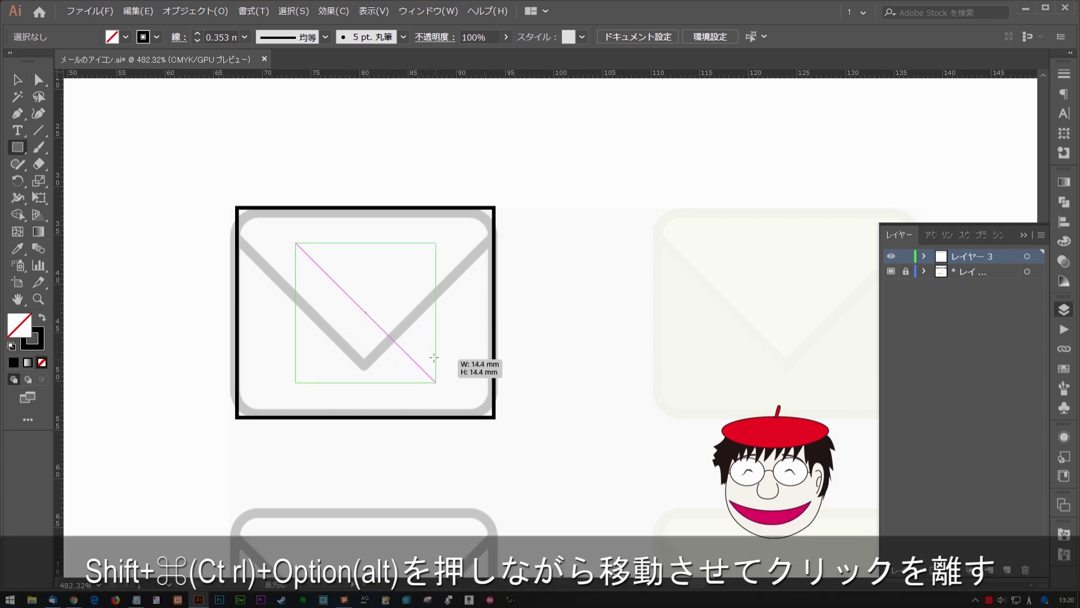
pyautogui.moveTo(434, 357); pyautogui.dragTo(506, 426)
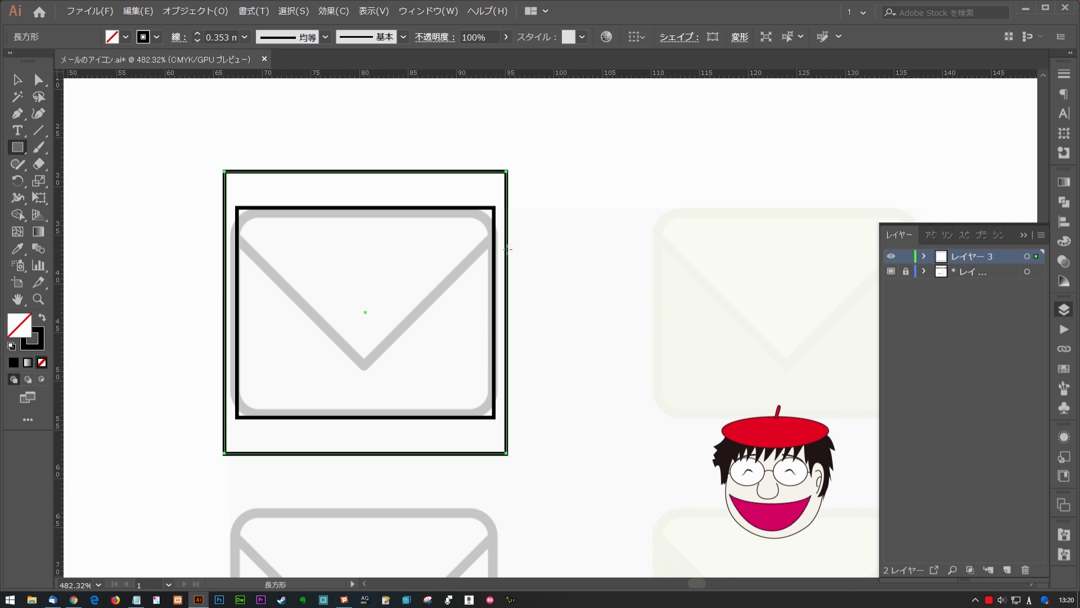
pyautogui.press('r')
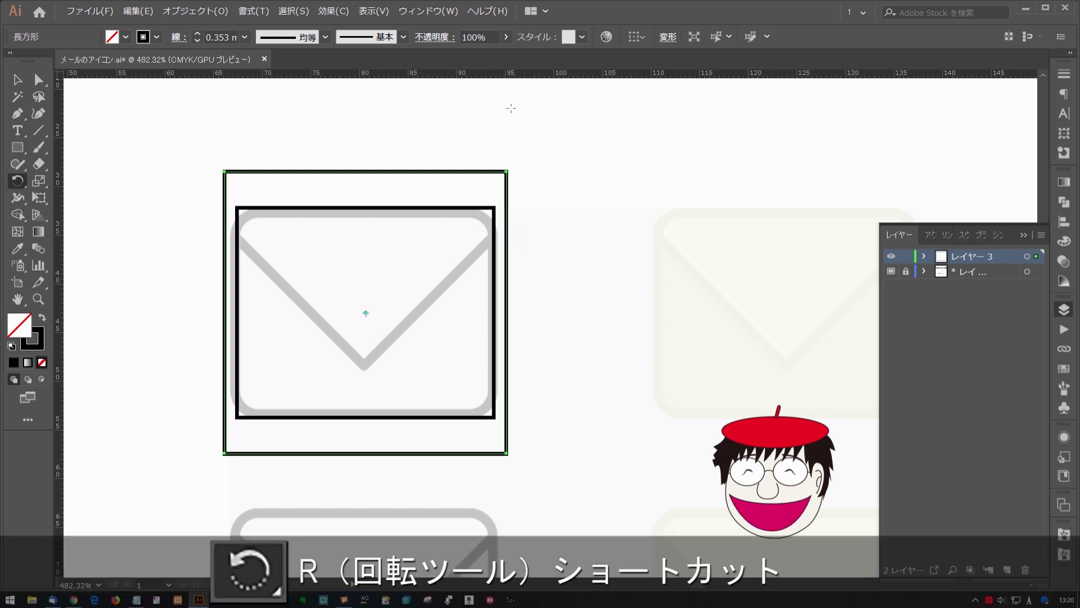
# Step: Rotate the square 45° into a diamond
pyautogui.moveTo(540, 110)
pyautogui.mouseDown()
pyautogui.moveTo(605, 238)
pyautogui.moveTo(559, 165)
pyautogui.moveTo(600, 227)
pyautogui.moveTo(619, 309)
pyautogui.moveTo(620, 287)
pyautogui.mouseUp()
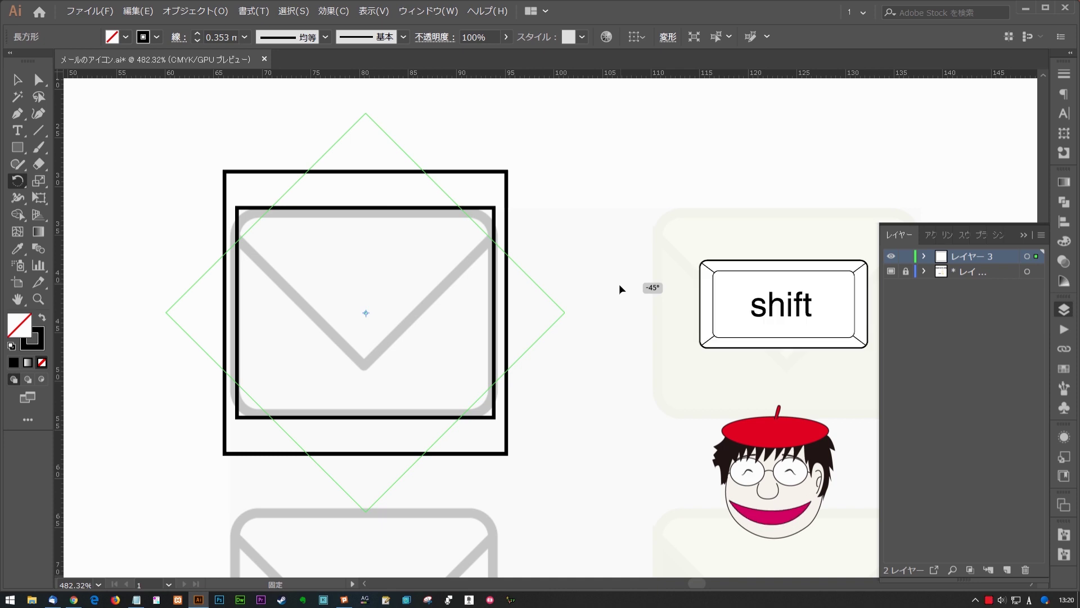
pyautogui.moveTo(618, 283); pyautogui.dragTo(618, 284)
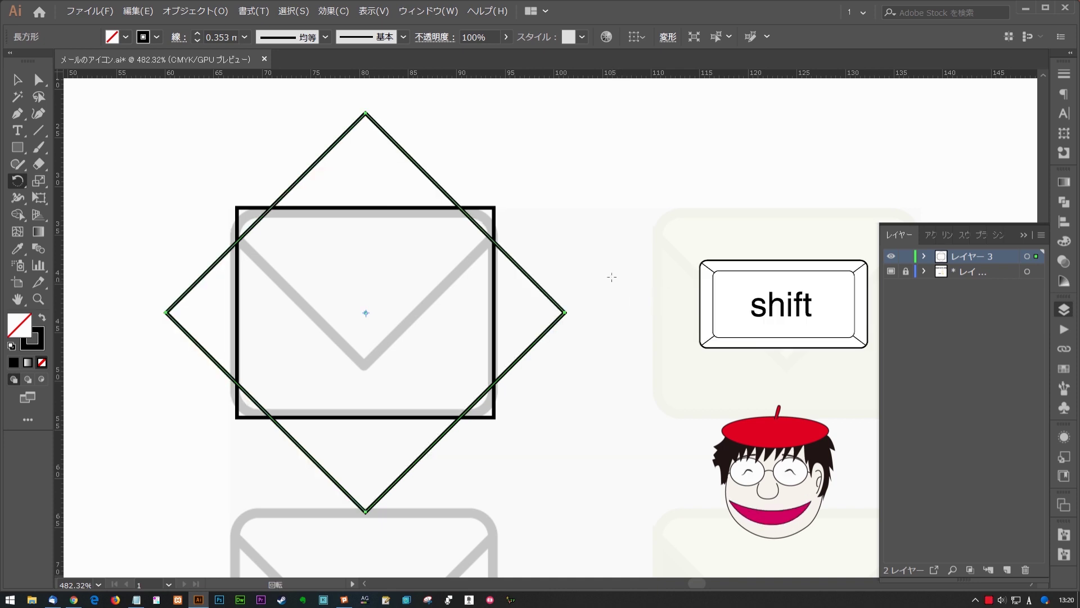
pyautogui.press('v')
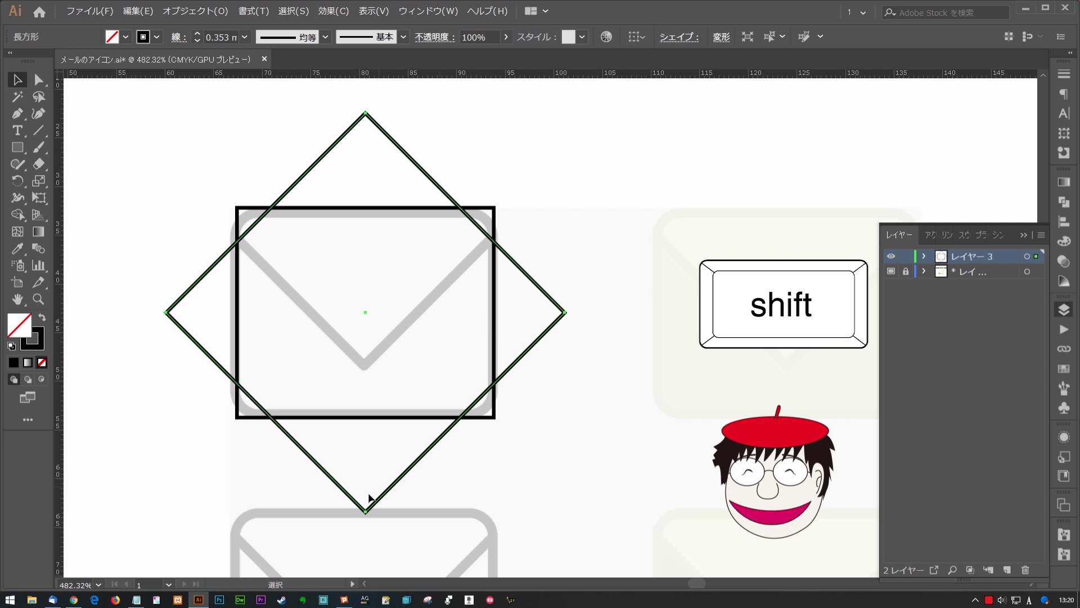
# Step: Raise the diamond so its bottom point meets the envelope flap's V
pyautogui.moveTo(366, 511); pyautogui.dragTo(363, 352)
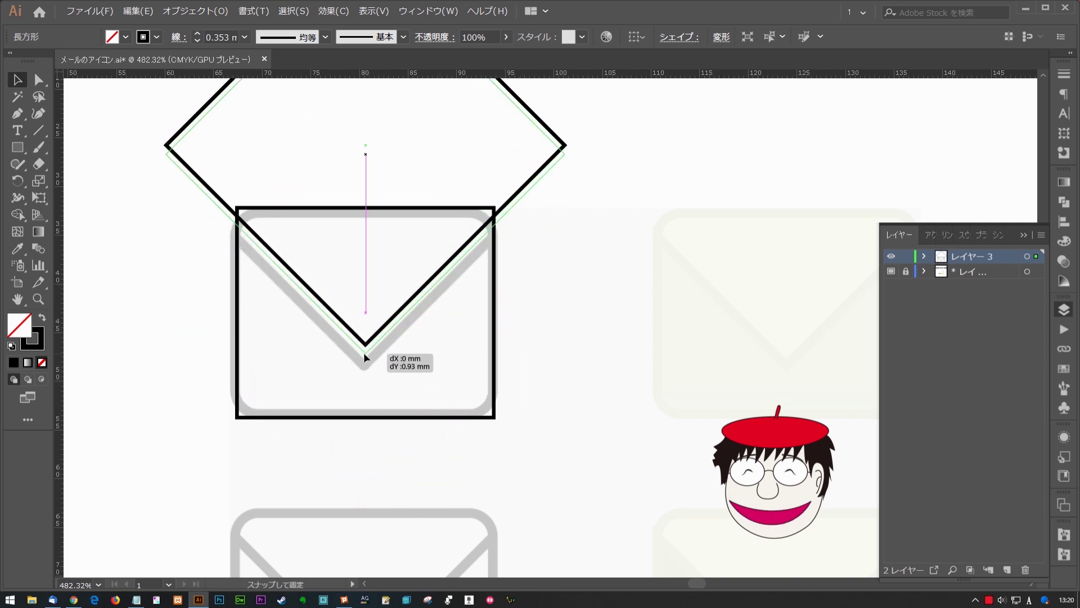
pyautogui.moveTo(364, 357); pyautogui.dragTo(363, 363)
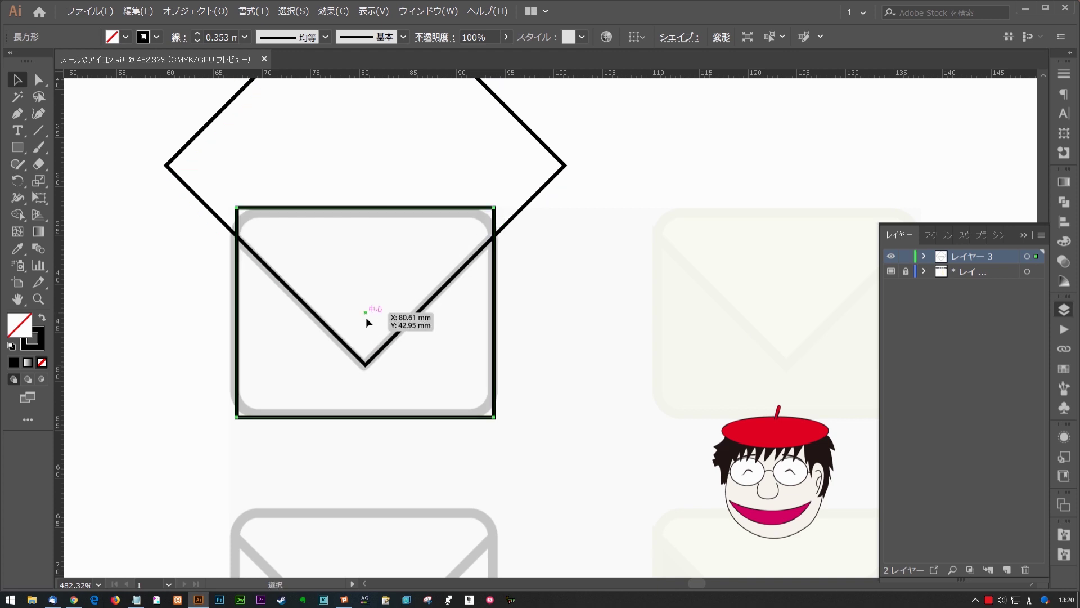
pyautogui.keyDown('shift'); pyautogui.click(362, 366); pyautogui.keyUp('shift')
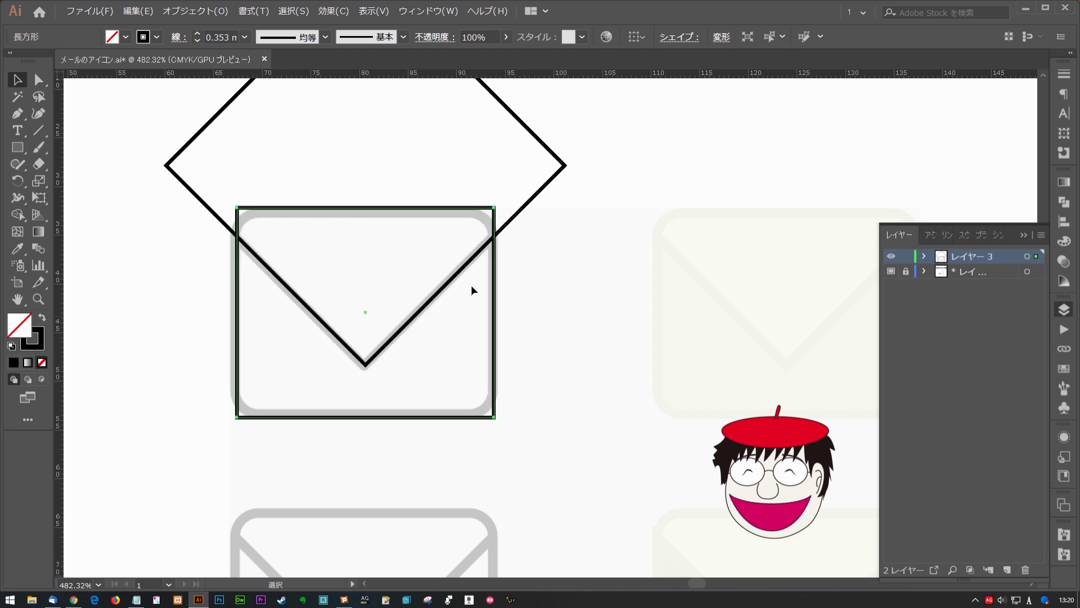
pyautogui.click(544, 212)
pyautogui.click(528, 202)
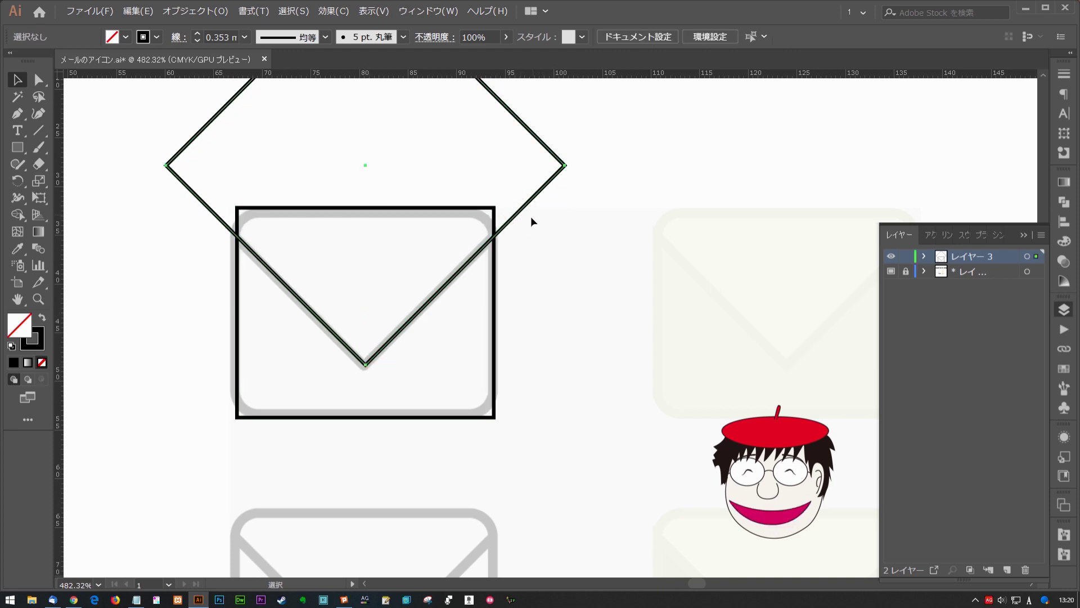
pyautogui.click(495, 353)
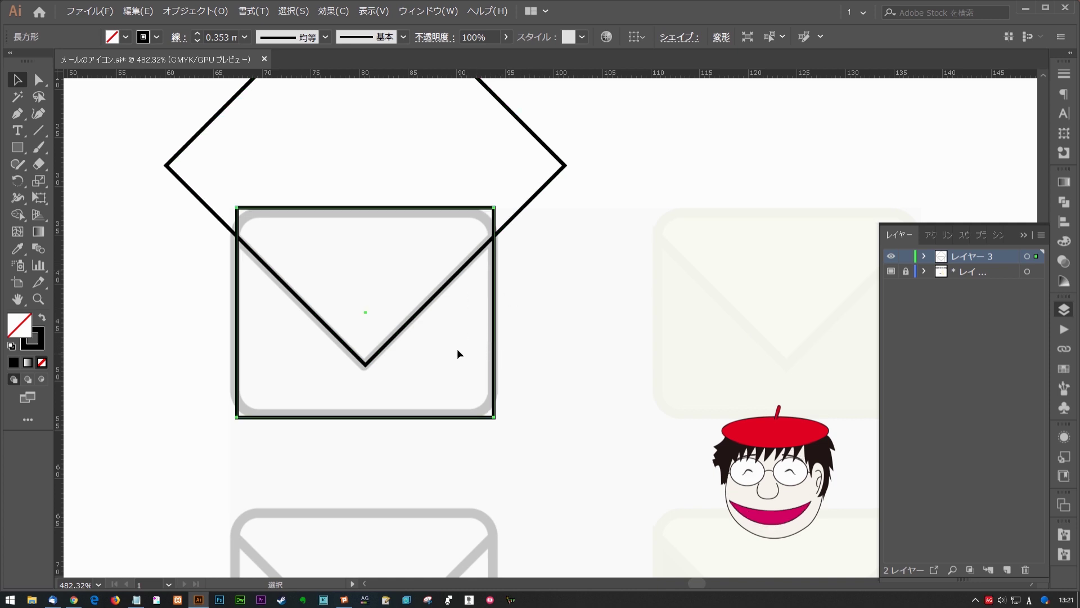
# Step: Round all four corners of the envelope rectangle to match the reference icon
pyautogui.press('a')
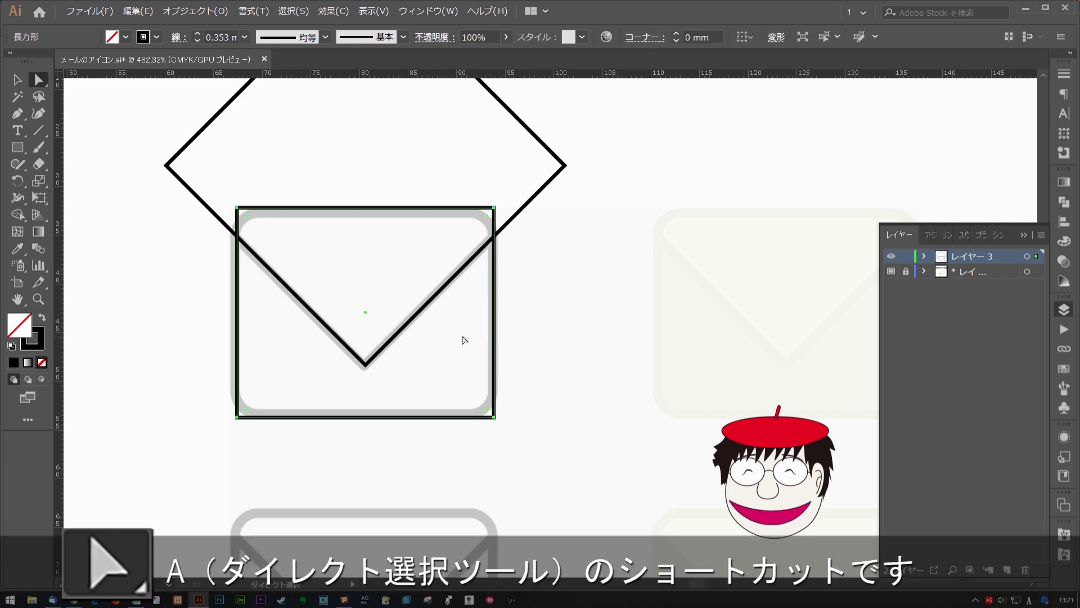
pyautogui.scroll(2, 296, 280)
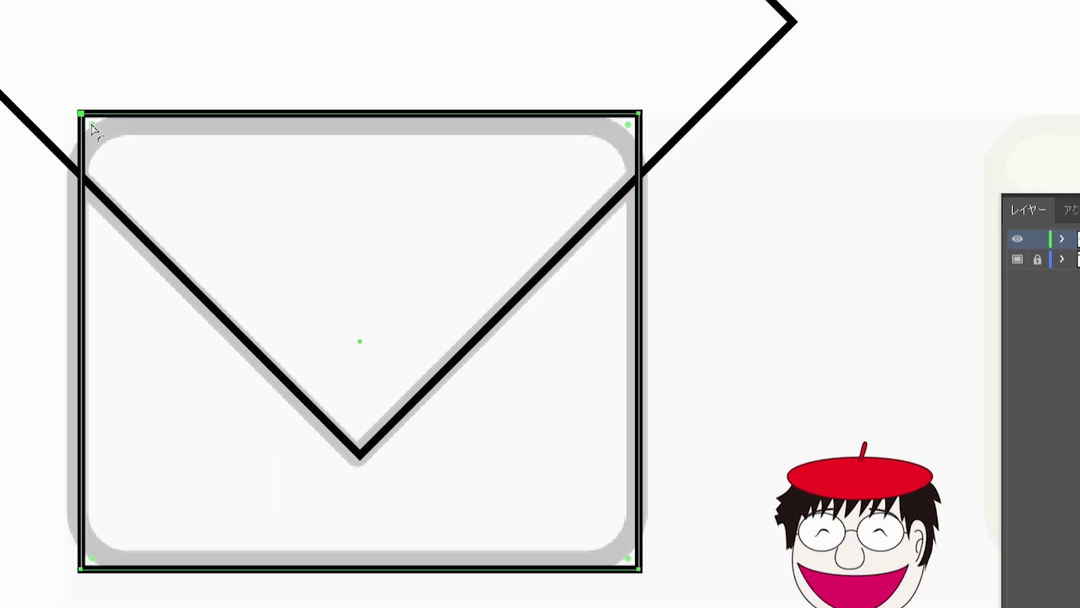
pyautogui.moveTo(93, 128); pyautogui.dragTo(139, 174)
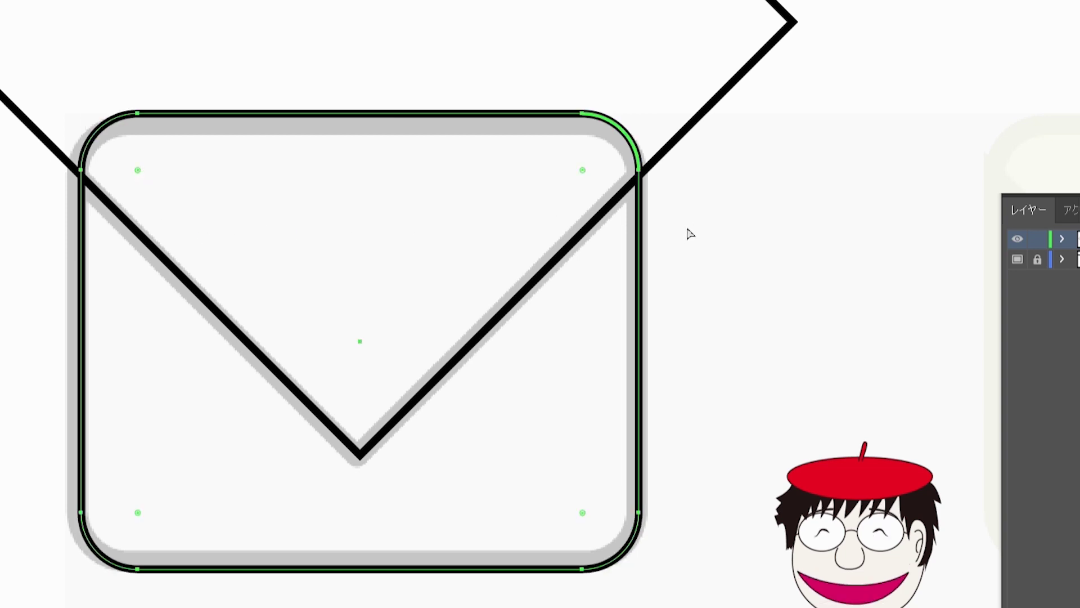
# Step: Cut the diamond with Scissors where it crosses the rectangle's two sides
pyautogui.press('c')
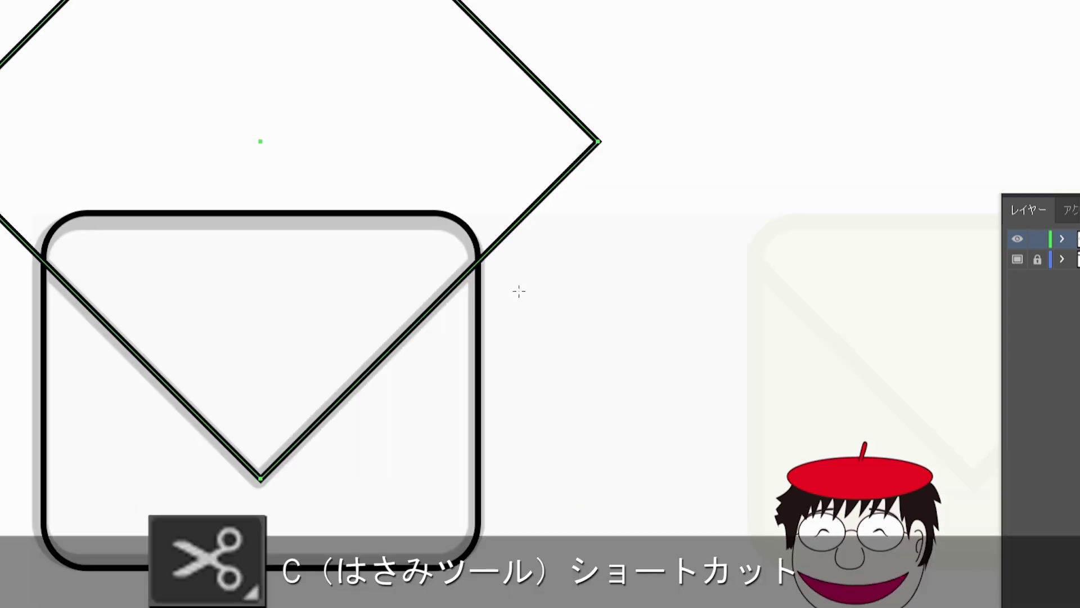
pyautogui.hscroll(-1, 619, 274)
pyautogui.hscroll(-4, 619, 274)
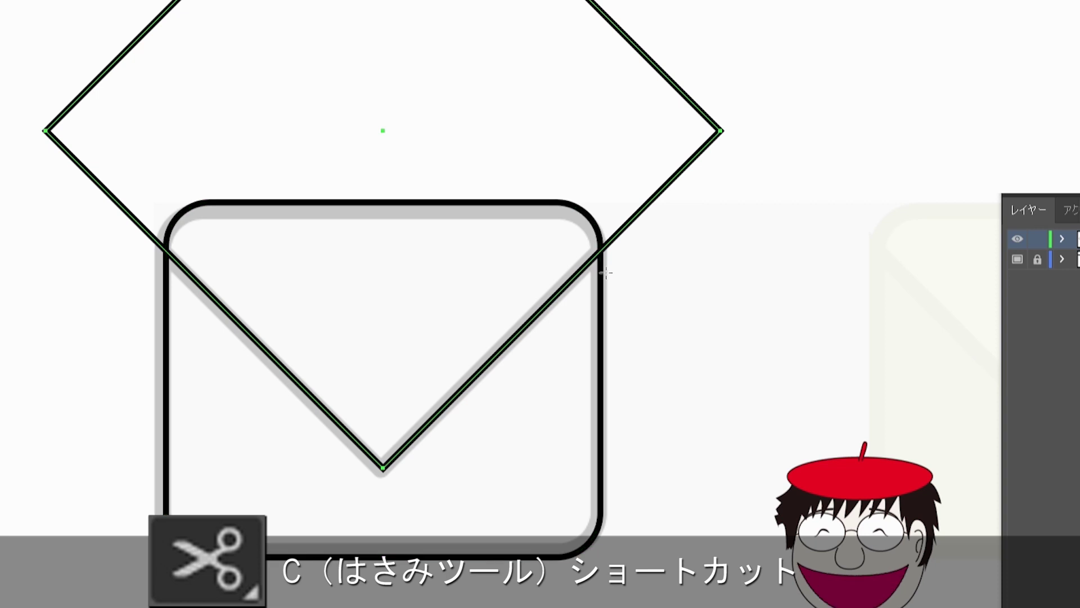
pyautogui.click(599, 245)
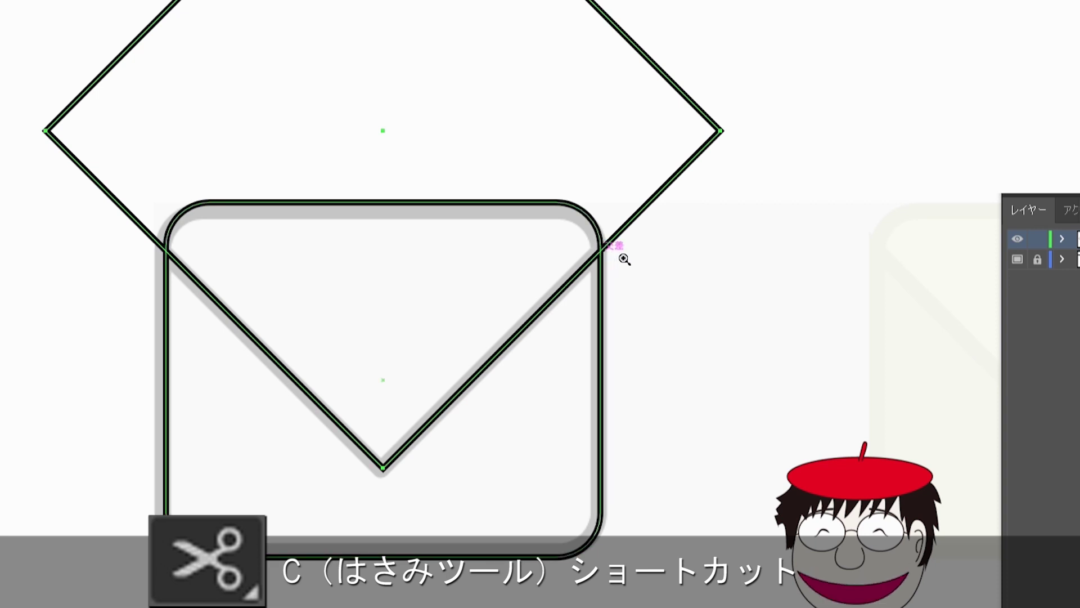
pyautogui.click(621, 261)
pyautogui.keyDown('shift'); pyautogui.click(585, 251); pyautogui.keyUp('shift')
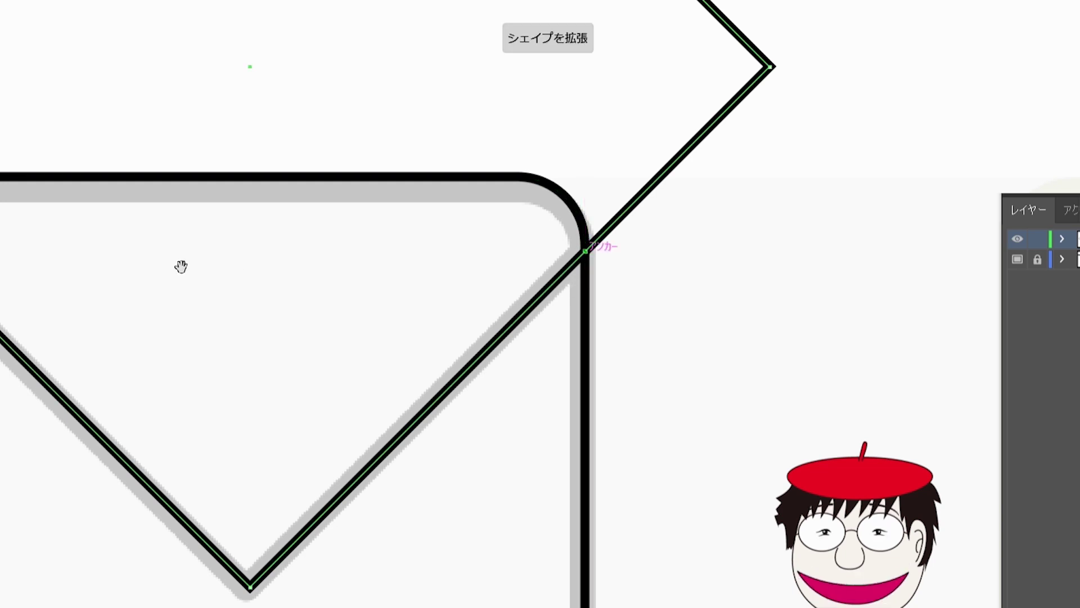
# Step: Delete the diamond's upper half, leaving only the V-shaped flap
pyautogui.moveTo(181, 266); pyautogui.dragTo(691, 271)
pyautogui.hotkey('ctrl', '-')
pyautogui.moveTo(444, 294)
pyautogui.mouseDown()
pyautogui.moveTo(407, 306)
pyautogui.moveTo(340, 379)
pyautogui.mouseUp()
pyautogui.press('Delete')
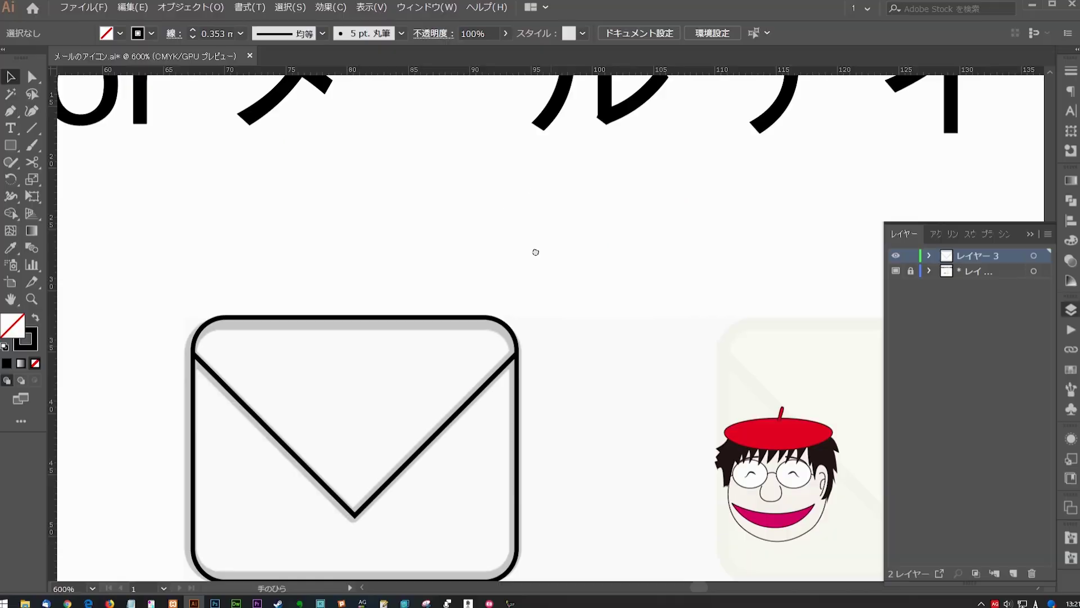
pyautogui.hotkey('ctrl', '-')
pyautogui.moveTo(521, 342); pyautogui.dragTo(425, 306)
pyautogui.moveTo(393, 373)
pyautogui.mouseDown()
pyautogui.moveTo(436, 398)
pyautogui.moveTo(403, 190)
pyautogui.mouseUp()
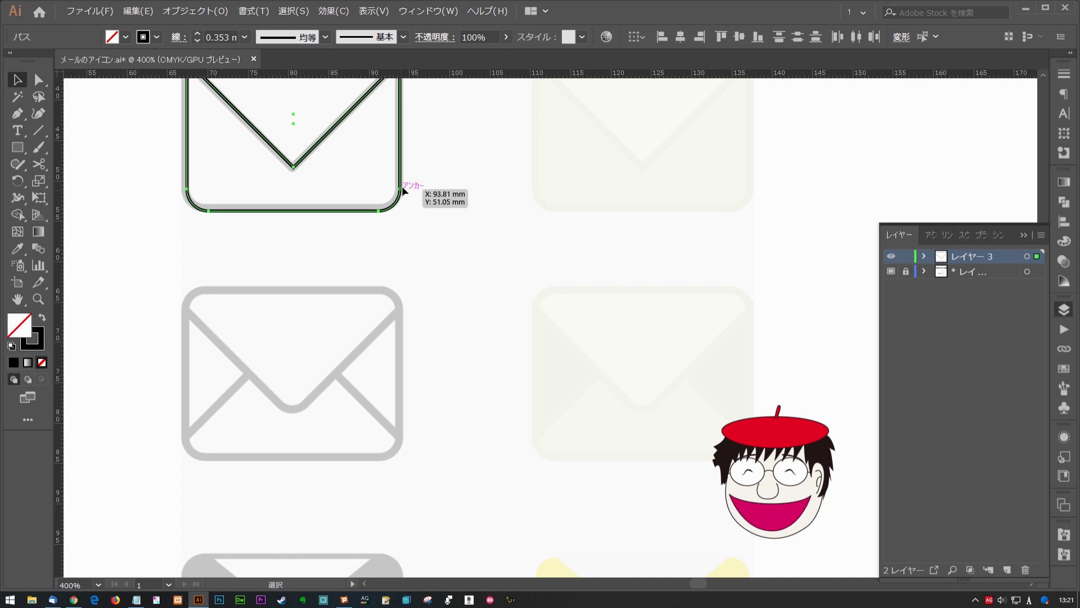
# Step: Place a horizontal ruler guide through the envelope's centre
pyautogui.click(434, 201)
pyautogui.moveTo(439, 124)
pyautogui.mouseDown()
pyautogui.moveTo(445, 197)
pyautogui.moveTo(308, 237)
pyautogui.moveTo(299, 482)
pyautogui.mouseUp()
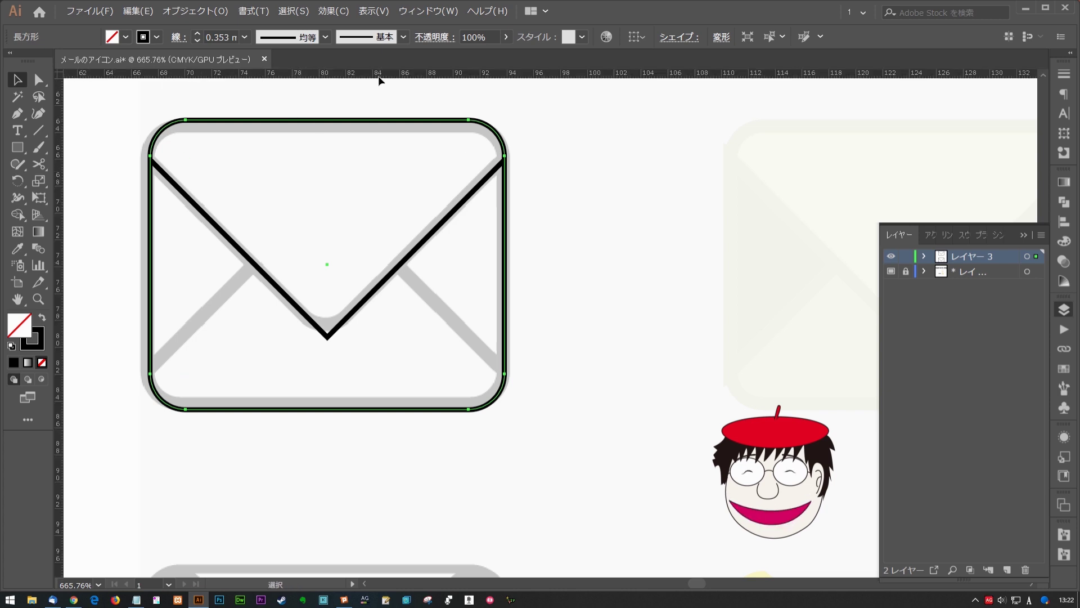
pyautogui.moveTo(378, 77); pyautogui.dragTo(327, 264)
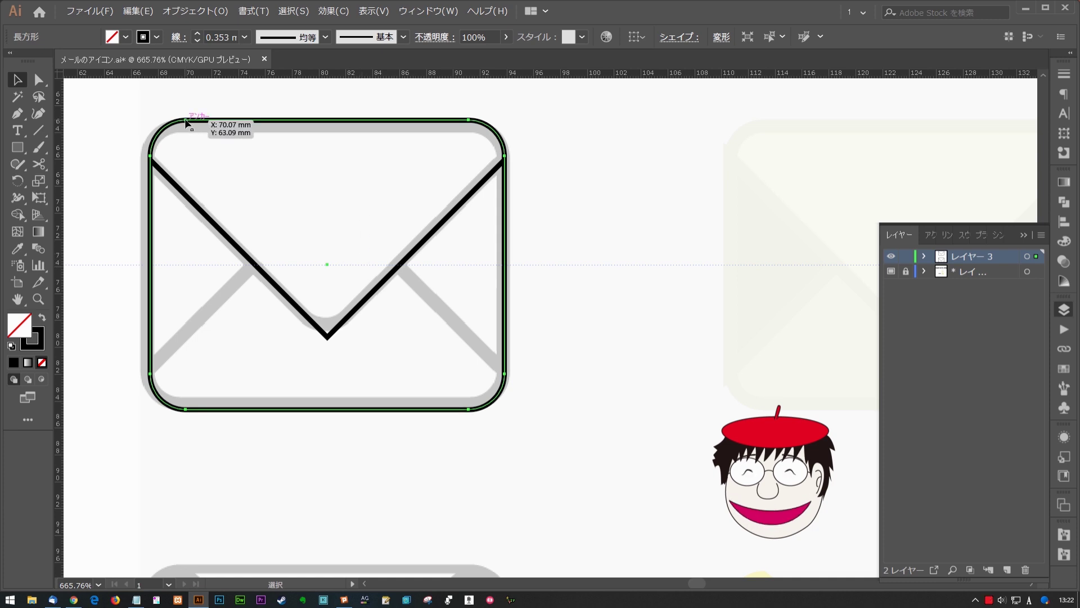
pyautogui.click(156, 164)
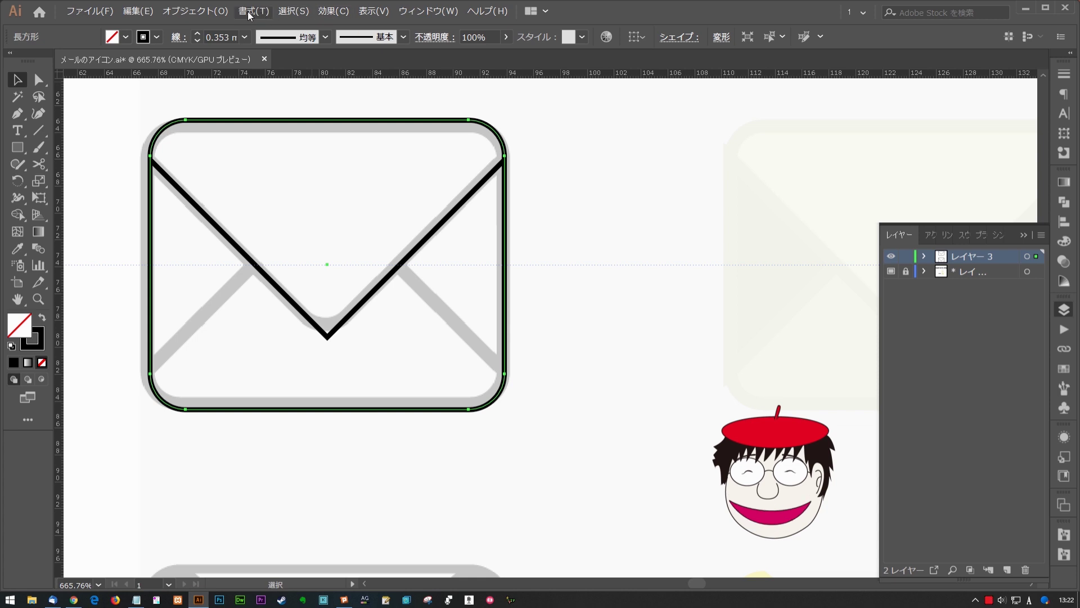
pyautogui.click(373, 11)
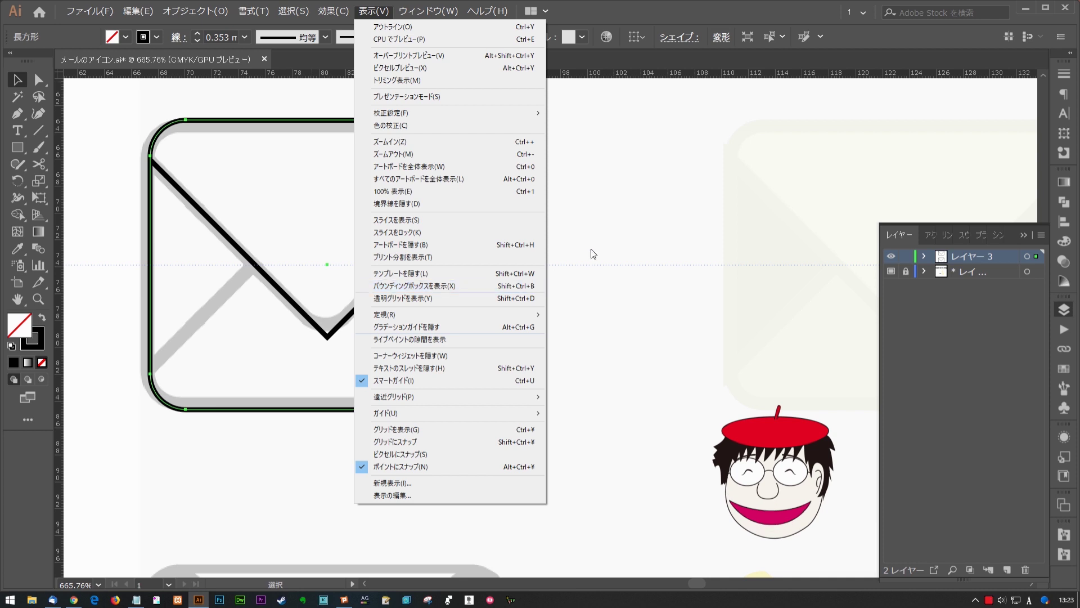
# Step: Set the rotation point at the envelope's centre and select the V flap path
pyautogui.click(636, 206)
pyautogui.press('r')
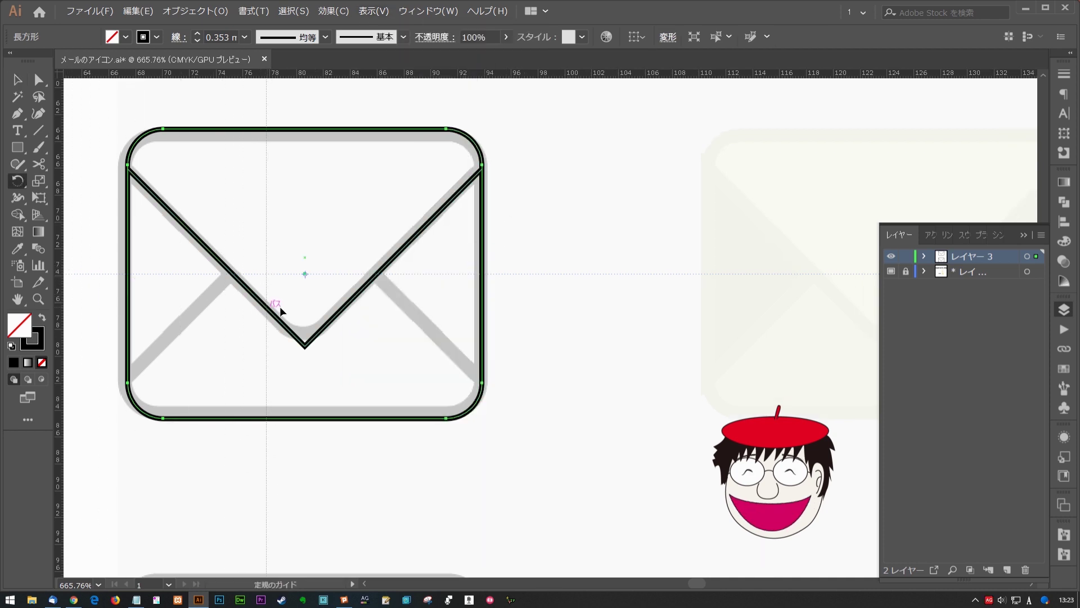
pyautogui.click(304, 274)
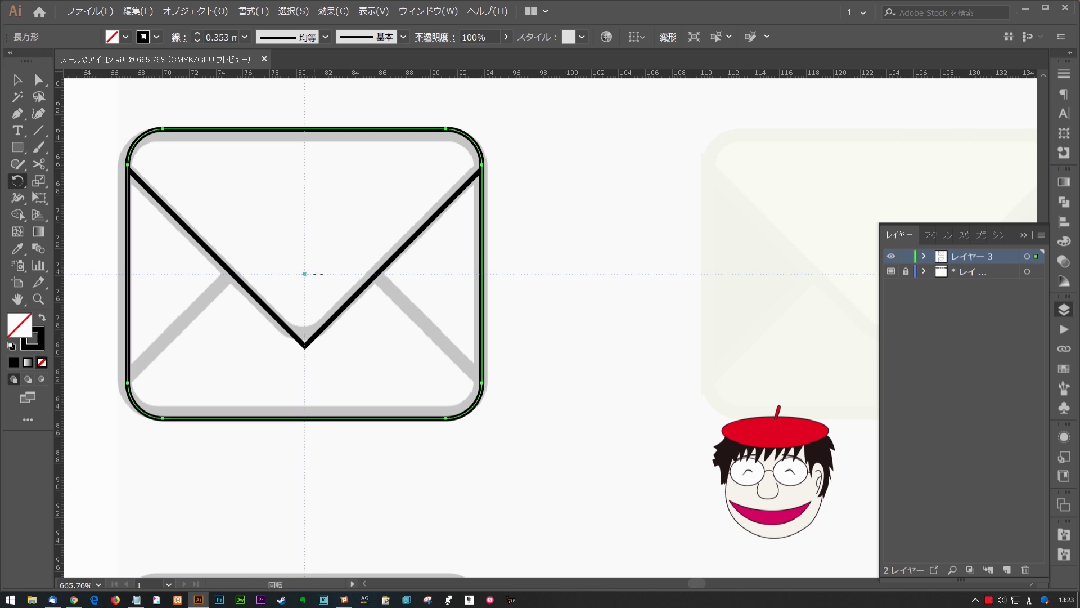
pyautogui.hotkey('ctrl', 'shift', 'a')
pyautogui.press('v')
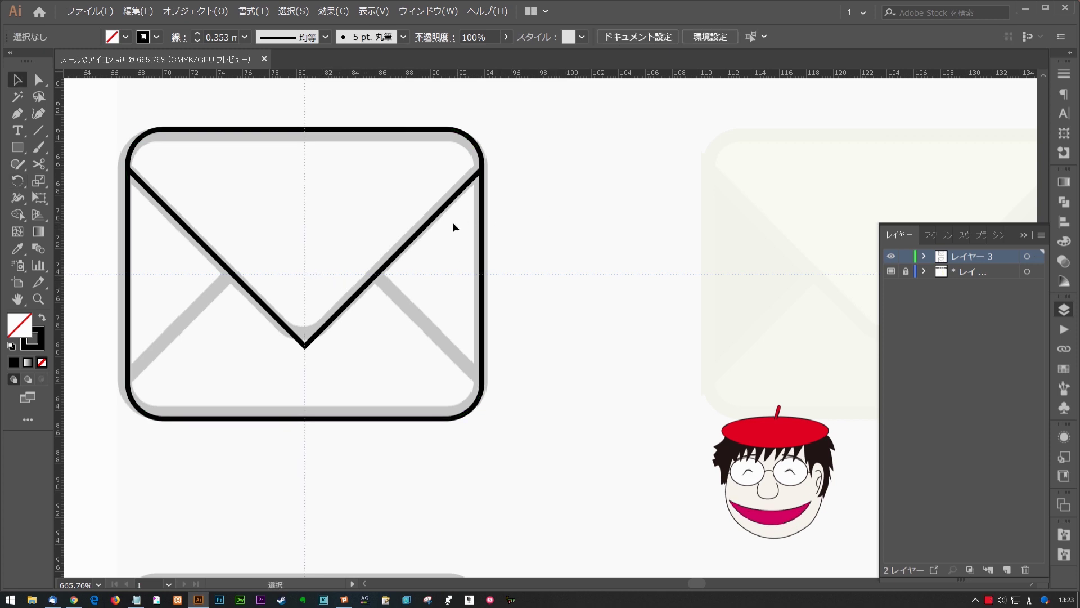
pyautogui.click(420, 221)
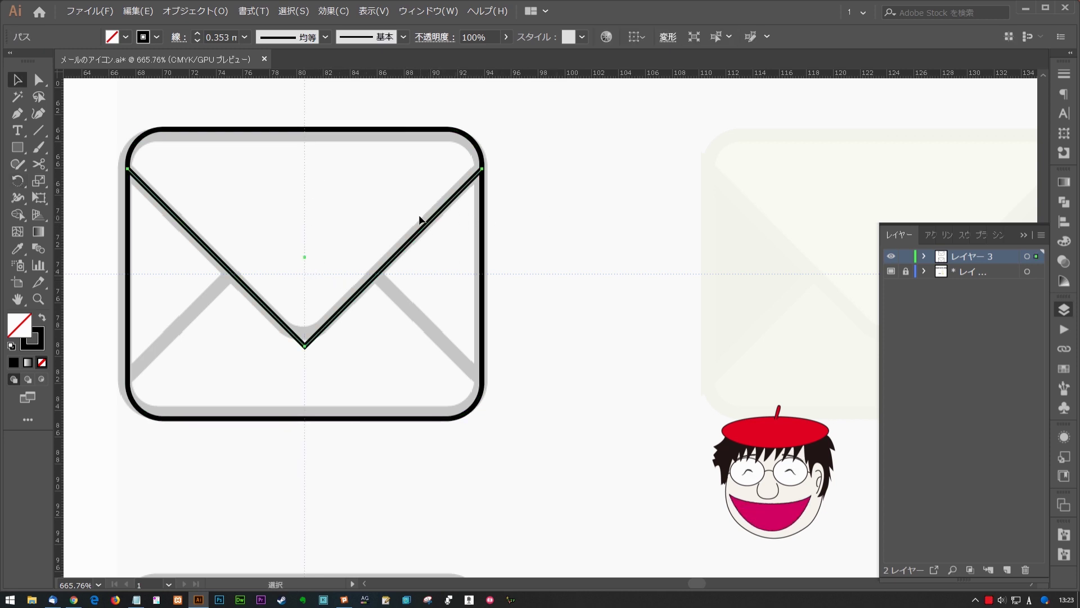
pyautogui.press('r')
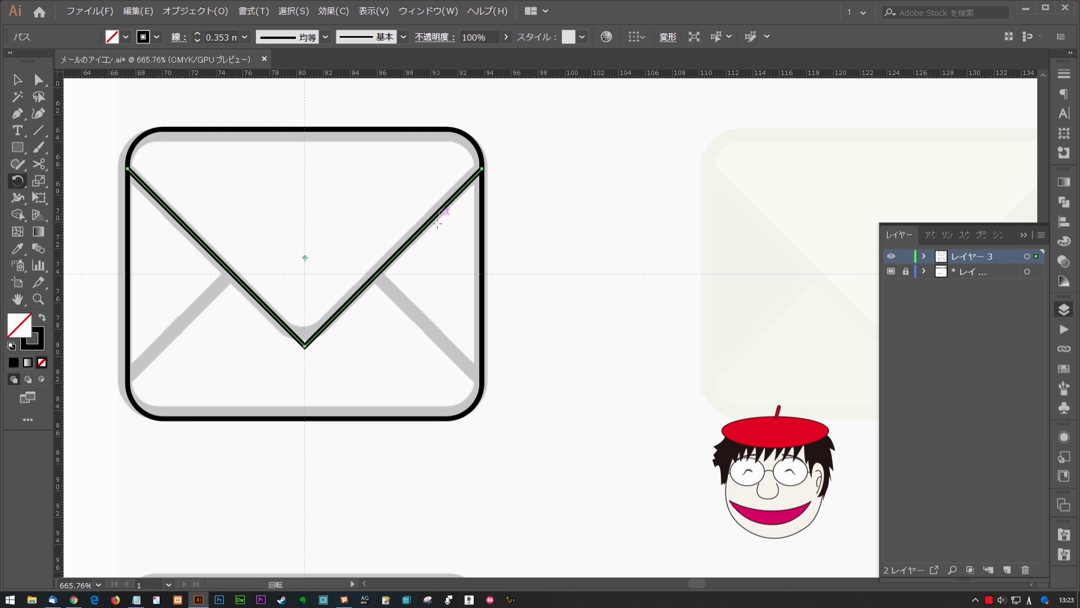
# Step: Rotate a copy of the V flap 180° about the envelope's centre
pyautogui.click(306, 274)
pyautogui.moveTo(310, 270); pyautogui.dragTo(88, 444)
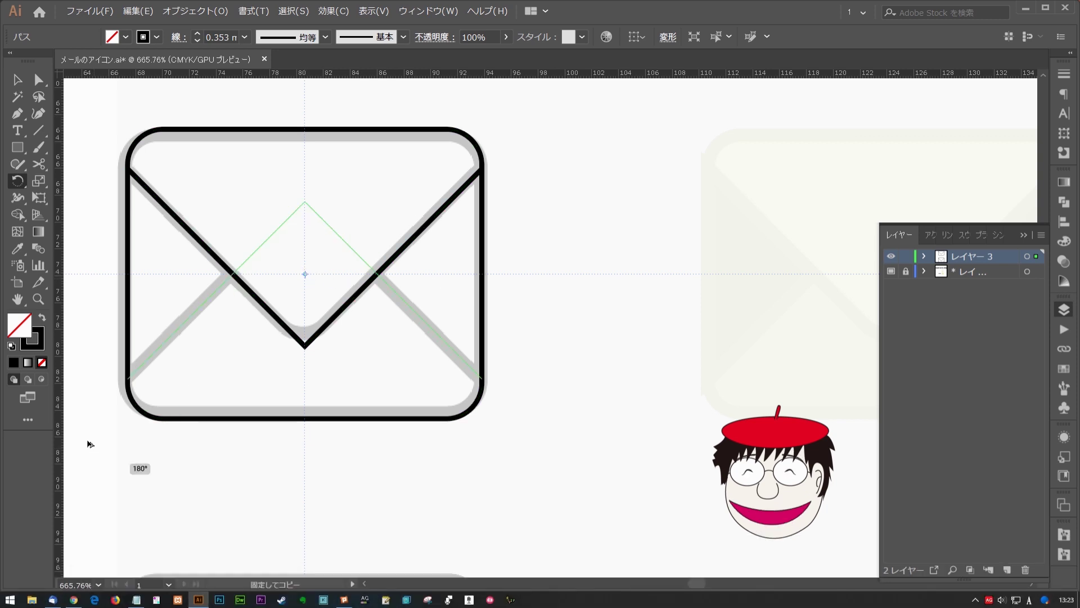
pyautogui.moveTo(89, 445); pyautogui.dragTo(90, 443)
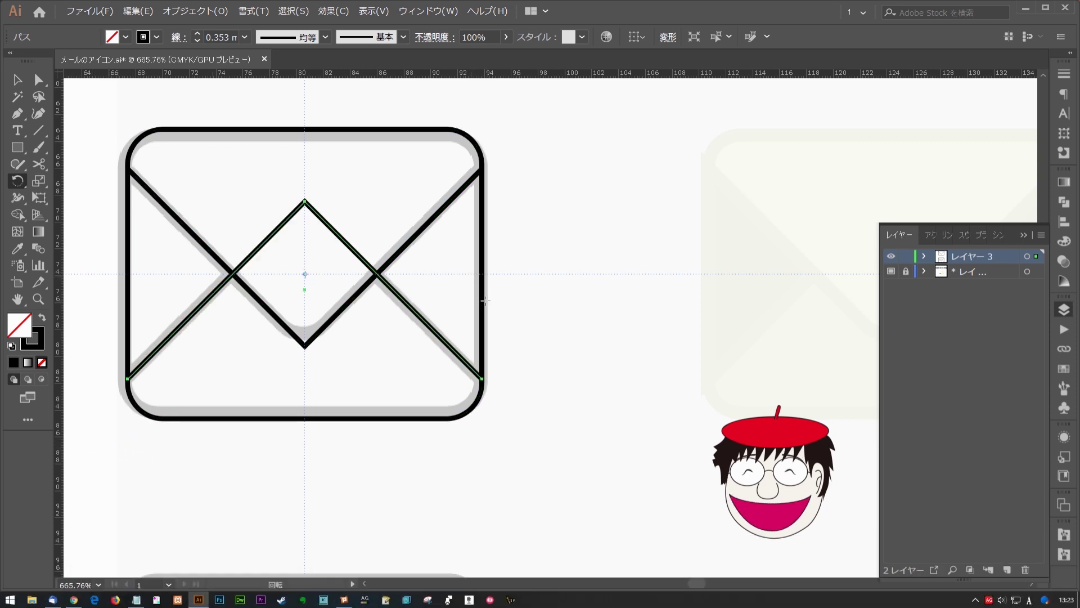
pyautogui.press('v')
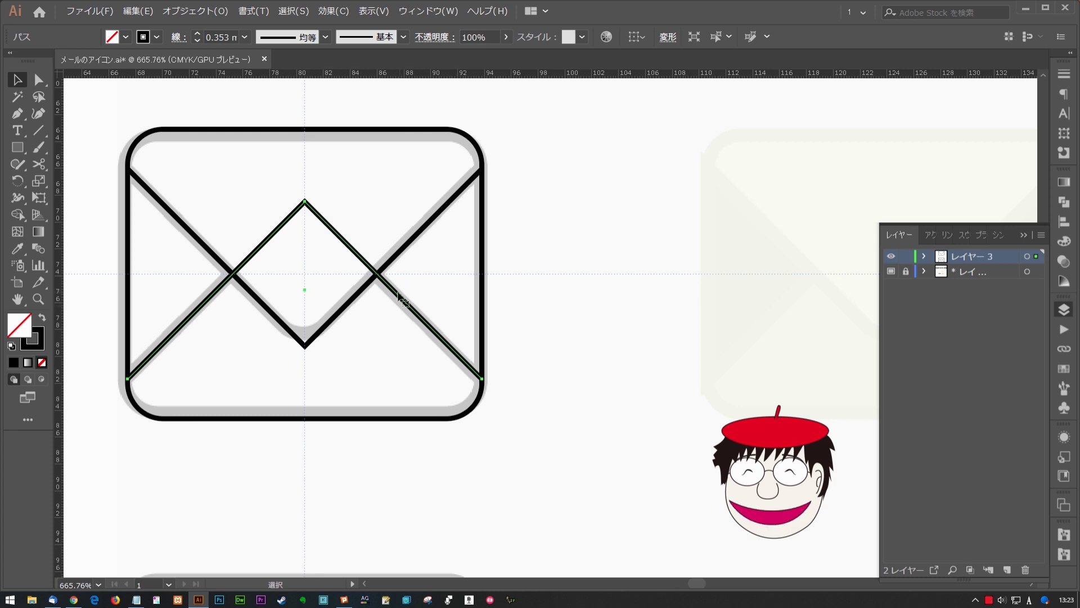
# Step: Trim the flipped copy at both rectangle crossings, leaving two diagonals to the lower corners
pyautogui.press('c')
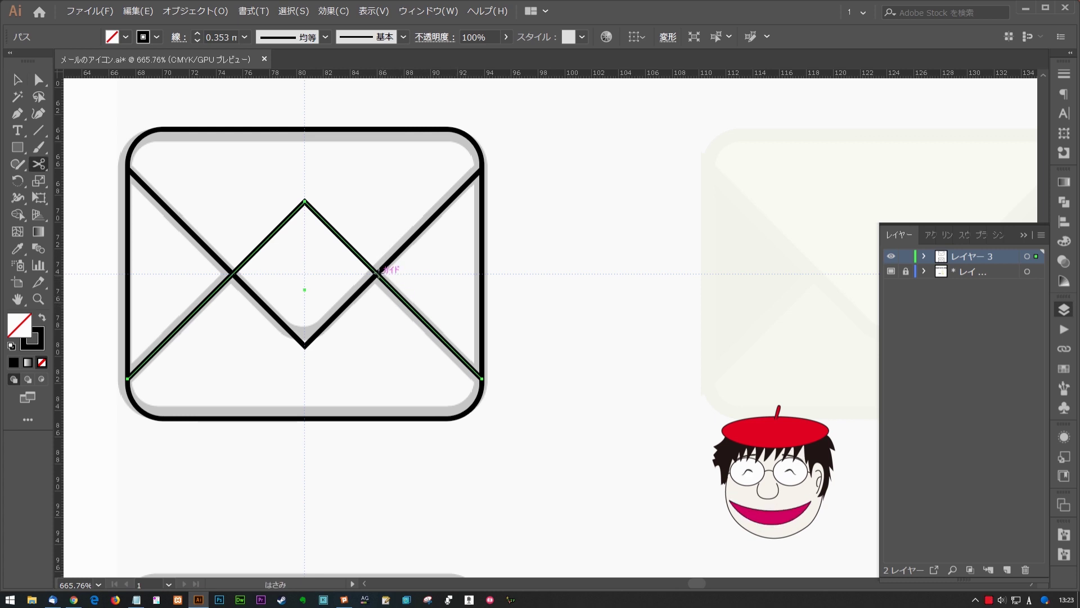
pyautogui.scroll(4, 383, 277)
pyautogui.click(435, 278)
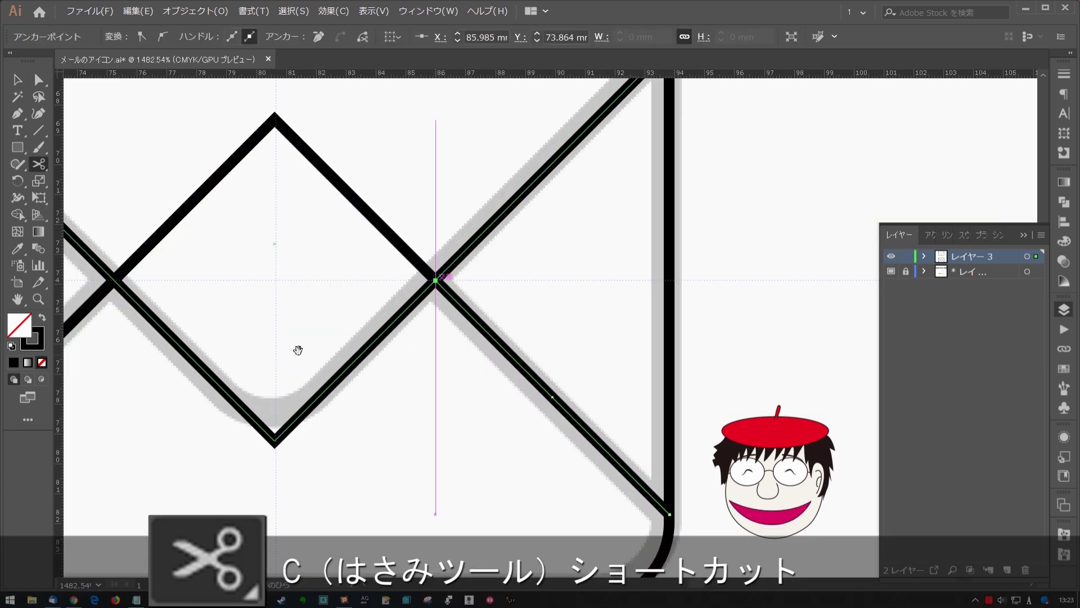
pyautogui.hscroll(-2, 303, 302)
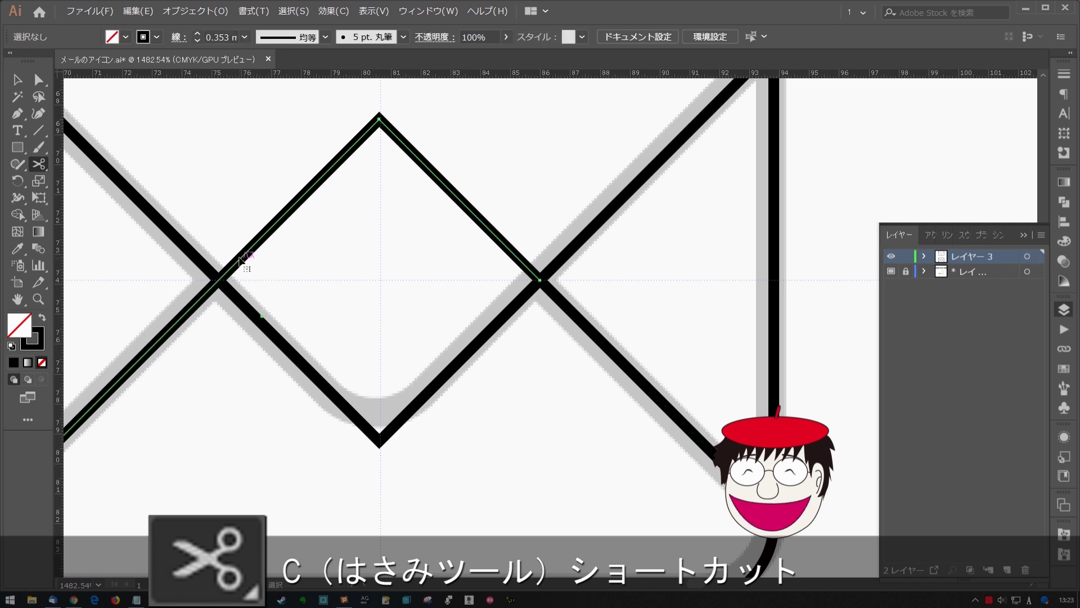
pyautogui.click(220, 280)
pyautogui.scroll(5, 220, 278)
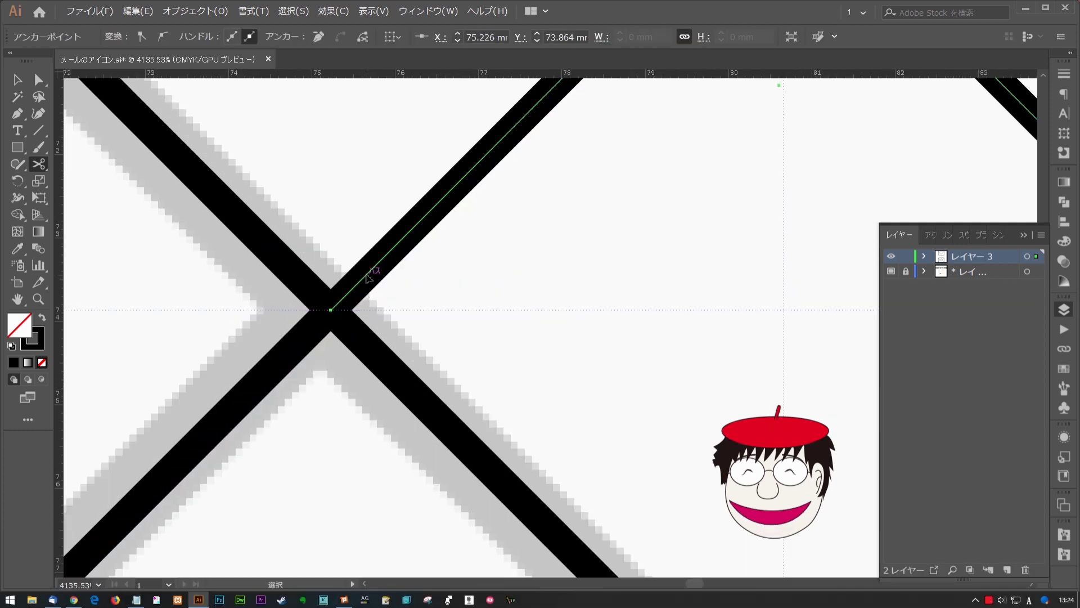
pyautogui.moveTo(366, 277); pyautogui.dragTo(407, 275)
pyautogui.press('Delete')
pyautogui.press('v')
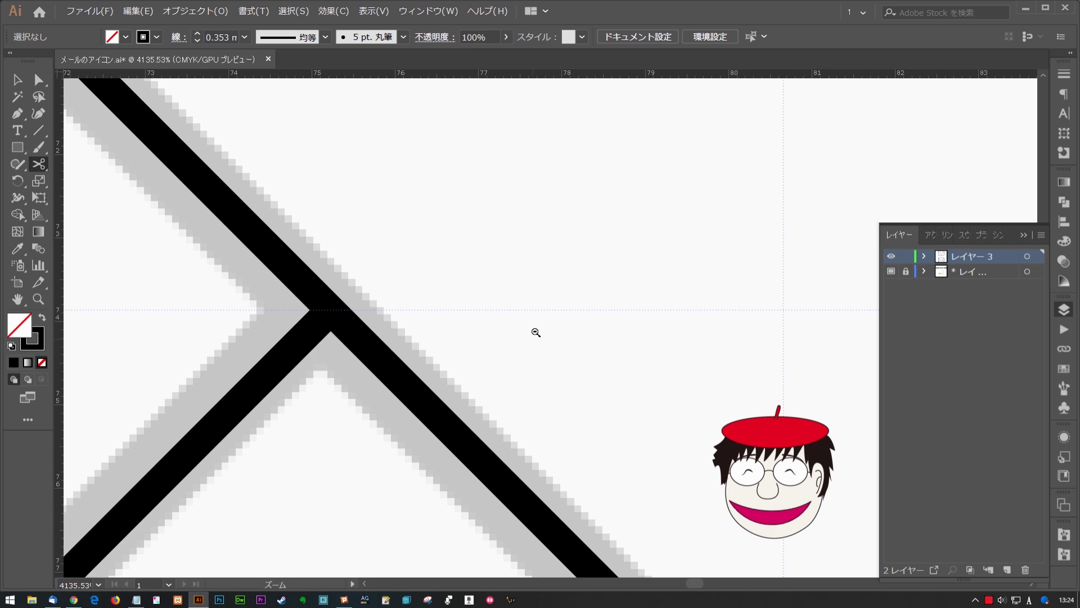
pyautogui.hotkey('ctrl', '-')
pyautogui.hotkey('ctrl', '-')
pyautogui.hotkey('ctrl', '-')
pyautogui.hotkey('ctrl', '-')
pyautogui.hotkey('ctrl', '-')
pyautogui.hotkey('ctrl', '-')
pyautogui.moveTo(414, 358); pyautogui.dragTo(411, 366)
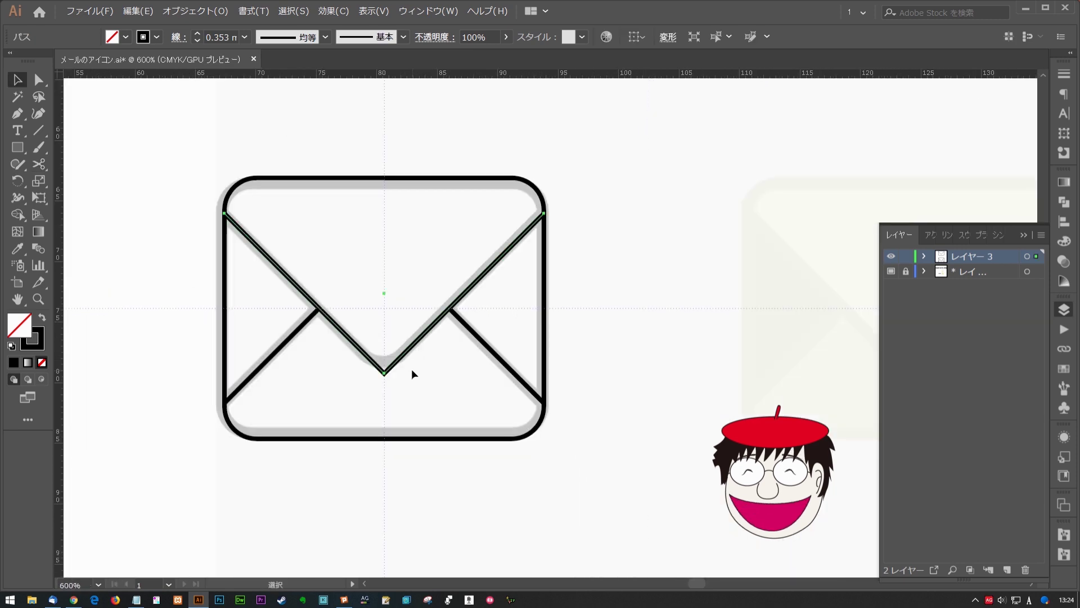
# Step: Round the V flap's bottom tip to about a 2.21 mm corner radius
pyautogui.press('a')
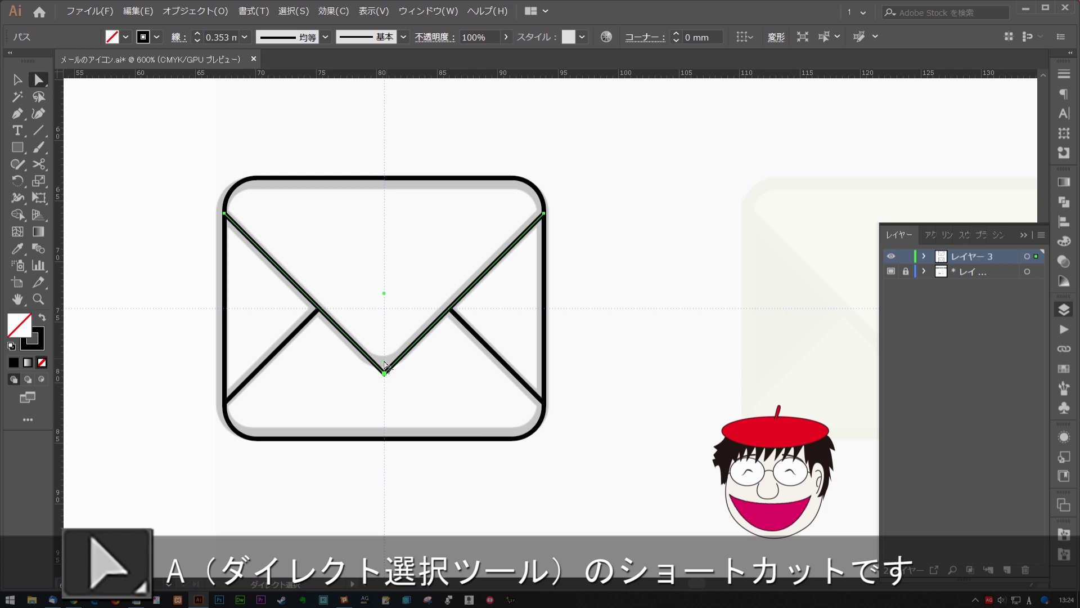
pyautogui.scroll(2, 389, 365)
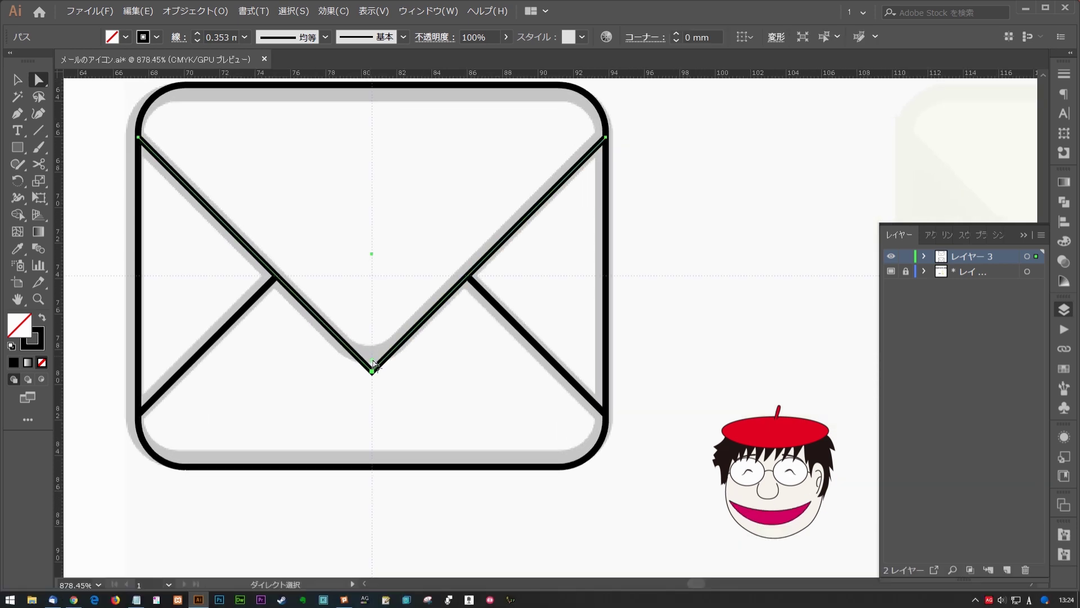
pyautogui.moveTo(373, 365); pyautogui.dragTo(374, 319)
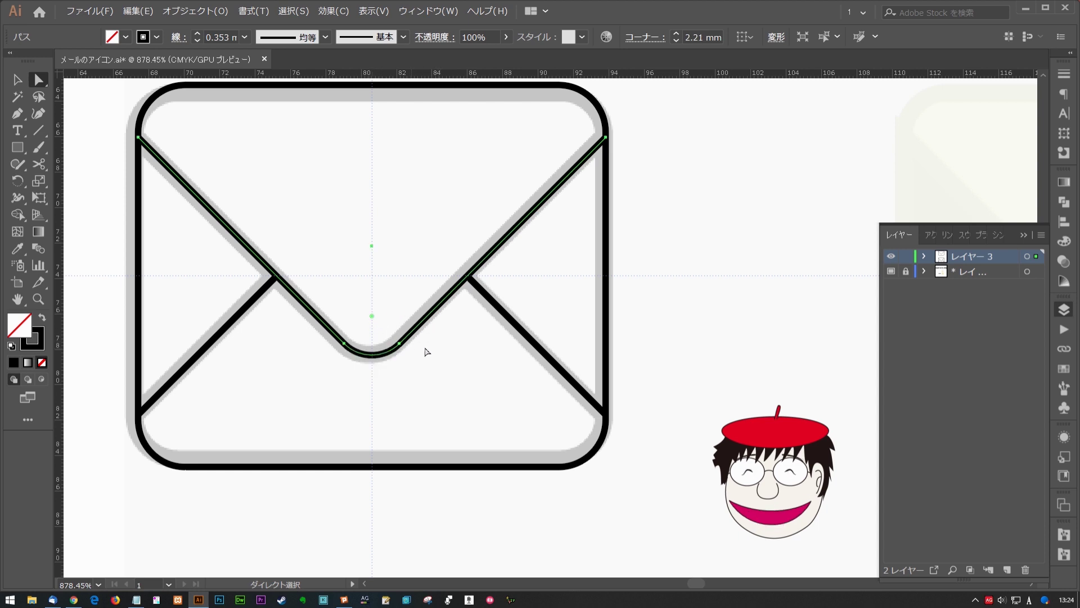
pyautogui.press('v')
pyautogui.click(439, 357)
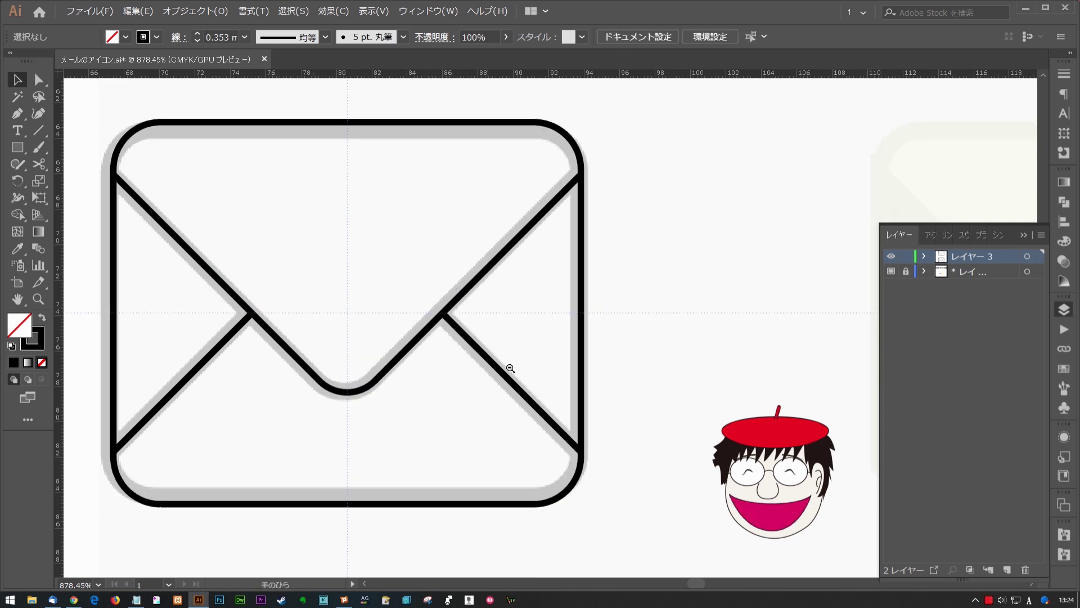
# Step: Copy the middle envelope's paths down onto the grey M reference icon
pyautogui.keyDown('ctrl'); pyautogui.keyDown('alt'); pyautogui.click(511, 368); pyautogui.keyUp('alt'); pyautogui.keyUp('ctrl')
pyautogui.keyDown('ctrl'); pyautogui.keyDown('alt'); pyautogui.click(586, 337); pyautogui.keyUp('alt'); pyautogui.keyUp('ctrl')
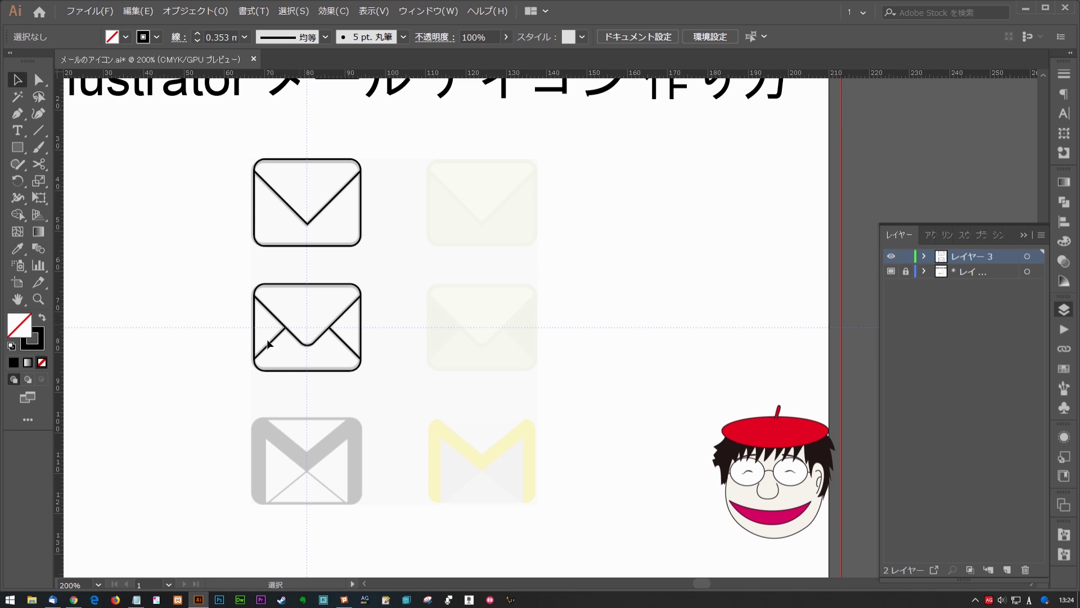
pyautogui.scroll(-1, 354, 368)
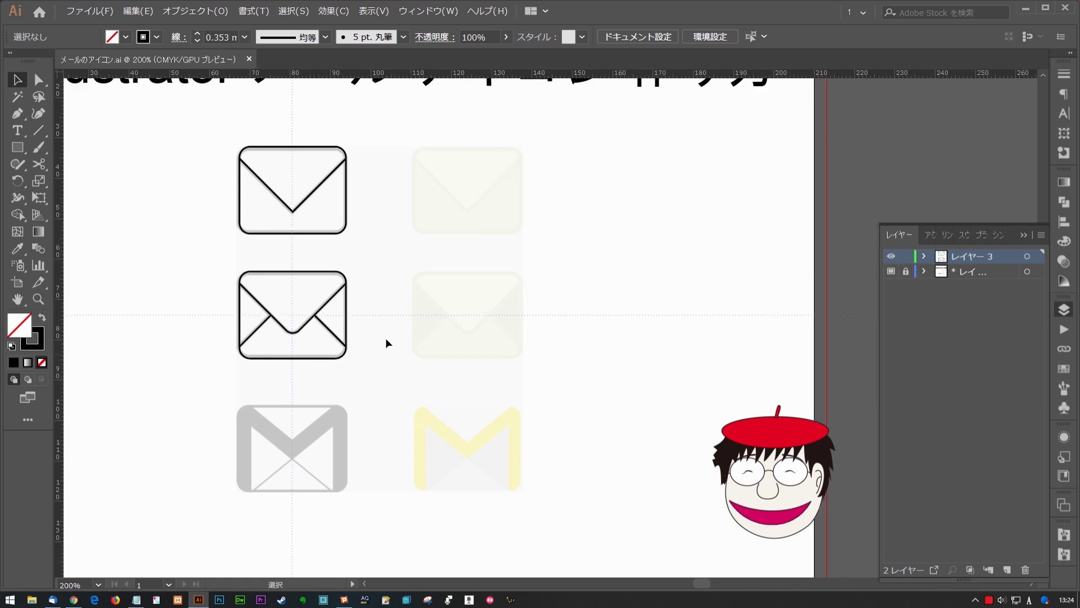
pyautogui.moveTo(365, 257); pyautogui.dragTo(210, 389)
pyautogui.moveTo(306, 354)
pyautogui.mouseDown()
pyautogui.moveTo(303, 493)
pyautogui.moveTo(355, 381)
pyautogui.mouseUp()
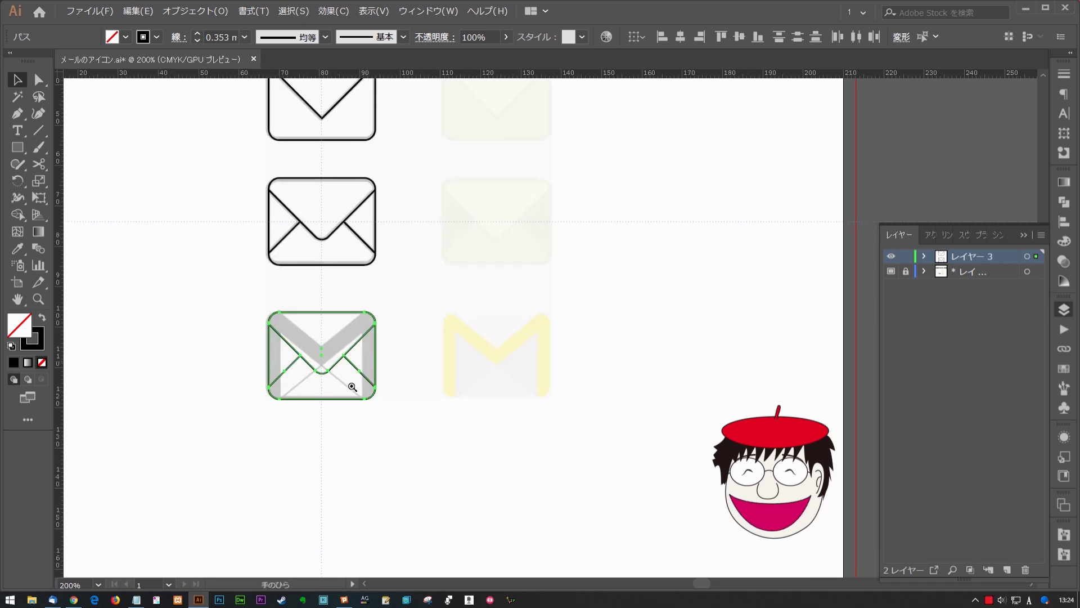
# Step: Strip the copy's V flap and both diagonal lines, then copy the top envelope's V onto it
pyautogui.scroll(3, 354, 381)
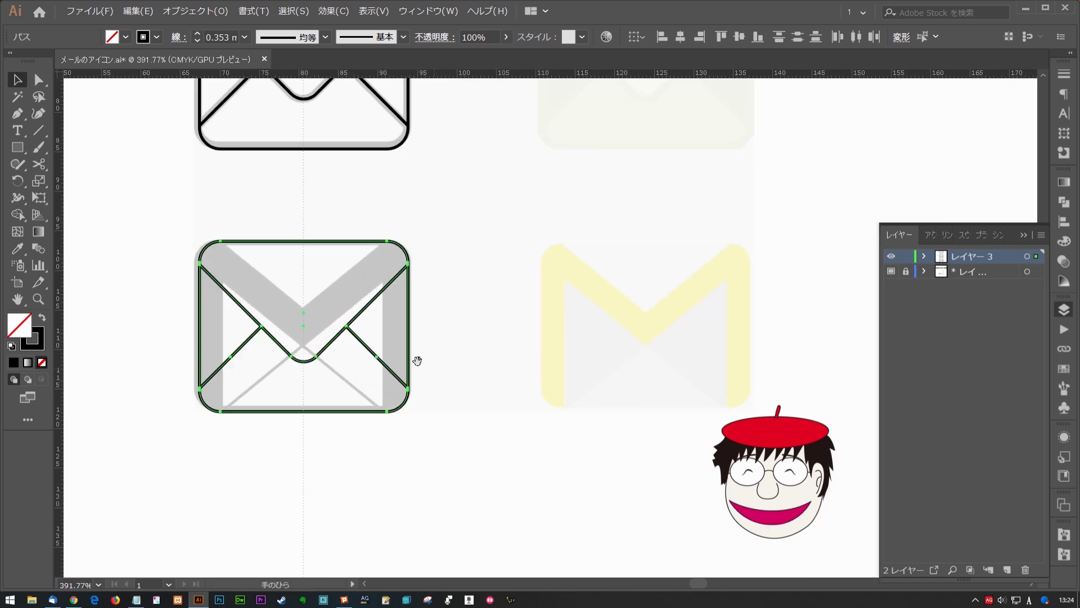
pyautogui.click(400, 335)
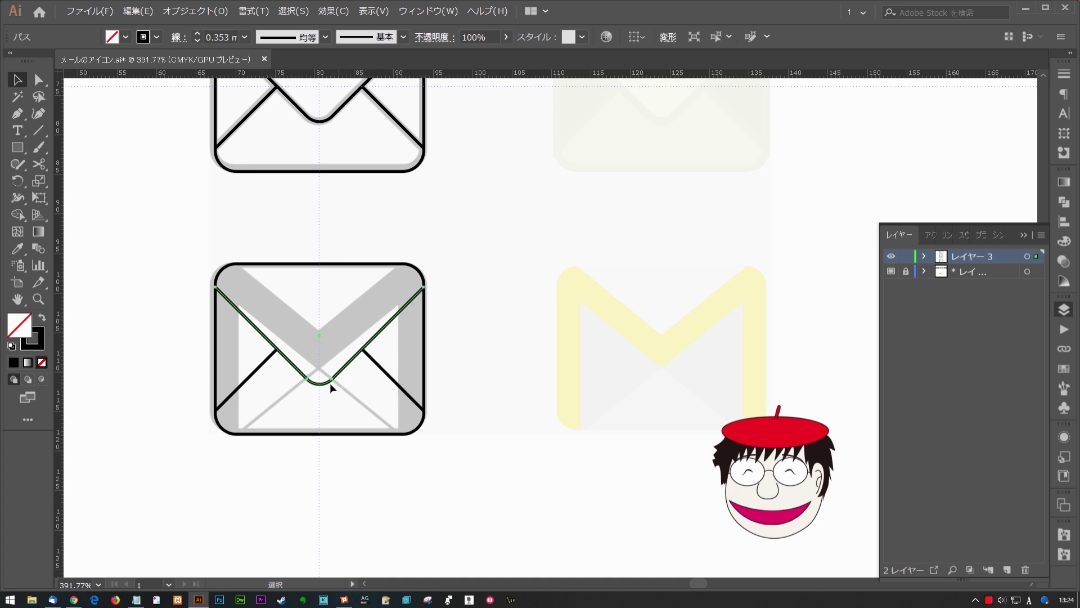
pyautogui.press('Delete')
pyautogui.click(372, 360)
pyautogui.press('Delete')
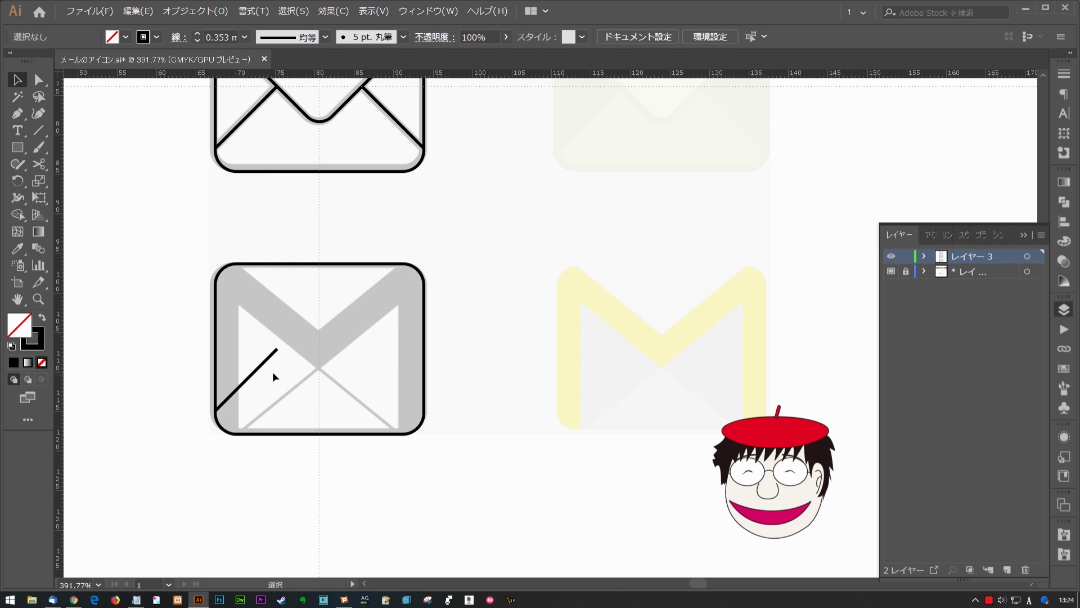
pyautogui.click(272, 353)
pyautogui.press('Delete')
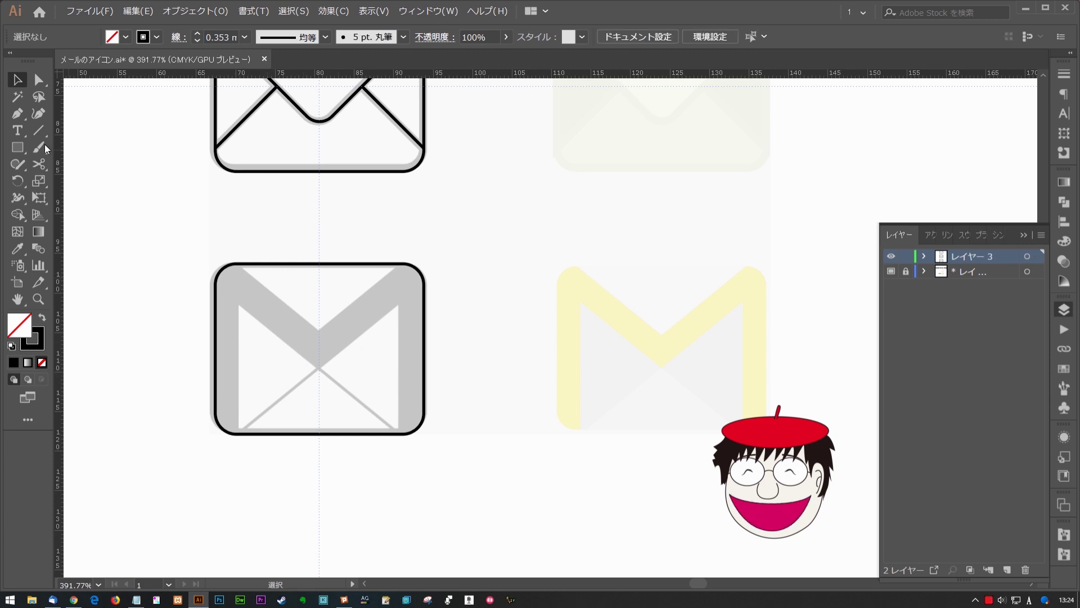
pyautogui.hotkey('ctrl', '-')
pyautogui.hotkey('ctrl', '-')
pyautogui.moveTo(345, 186); pyautogui.dragTo(346, 424)
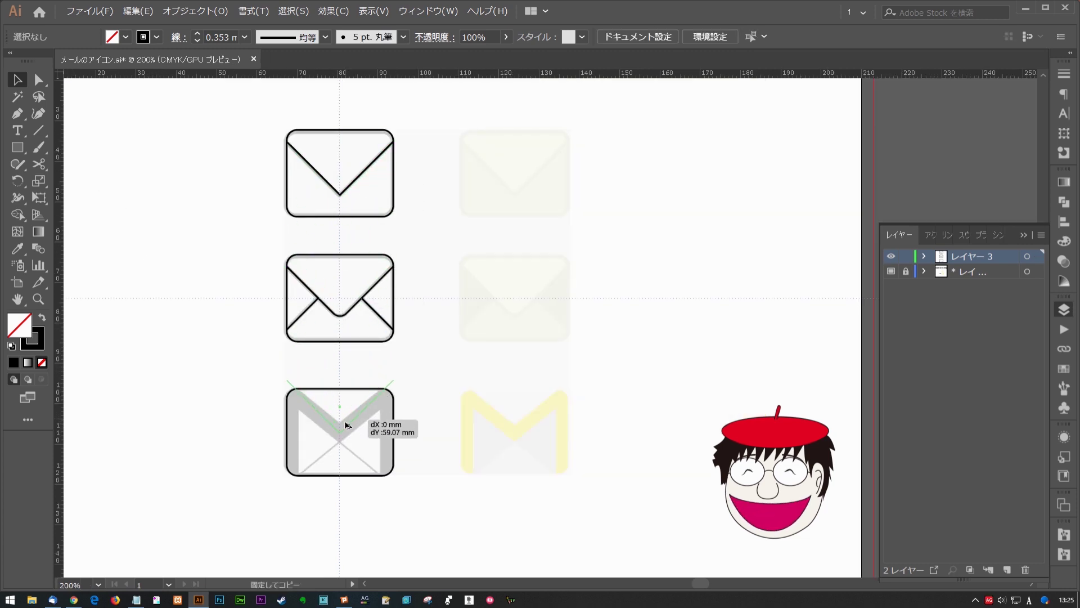
# Step: Zoom in on the third envelope and select its rounded outline rectangle
pyautogui.moveTo(345, 424); pyautogui.dragTo(345, 424)
pyautogui.scroll(-3, 381, 365)
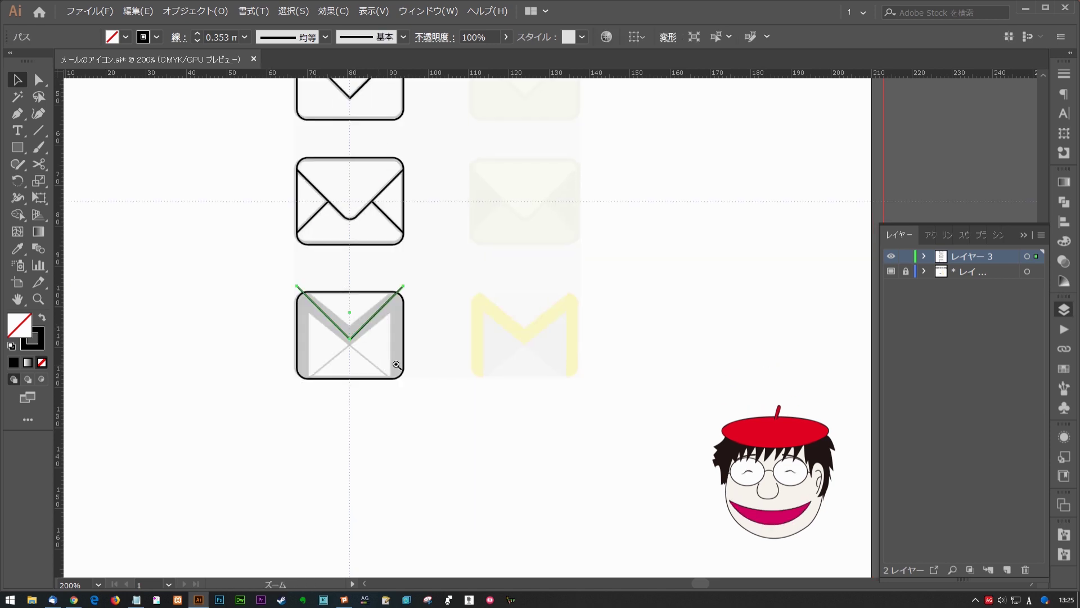
pyautogui.moveTo(380, 365); pyautogui.dragTo(461, 335)
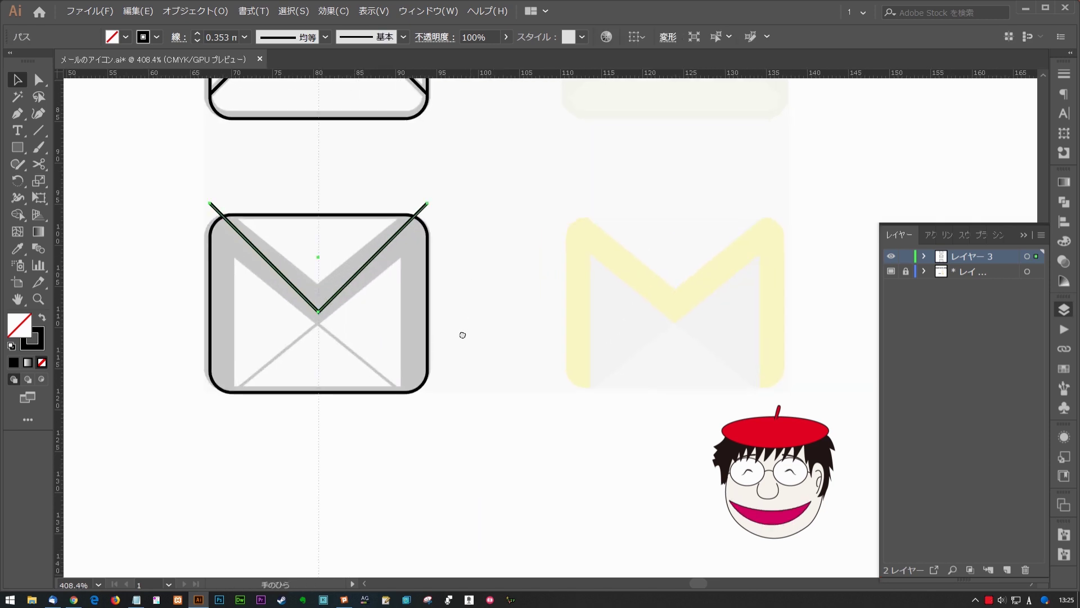
pyautogui.keyDown('shift'); pyautogui.click(425, 297); pyautogui.keyUp('shift')
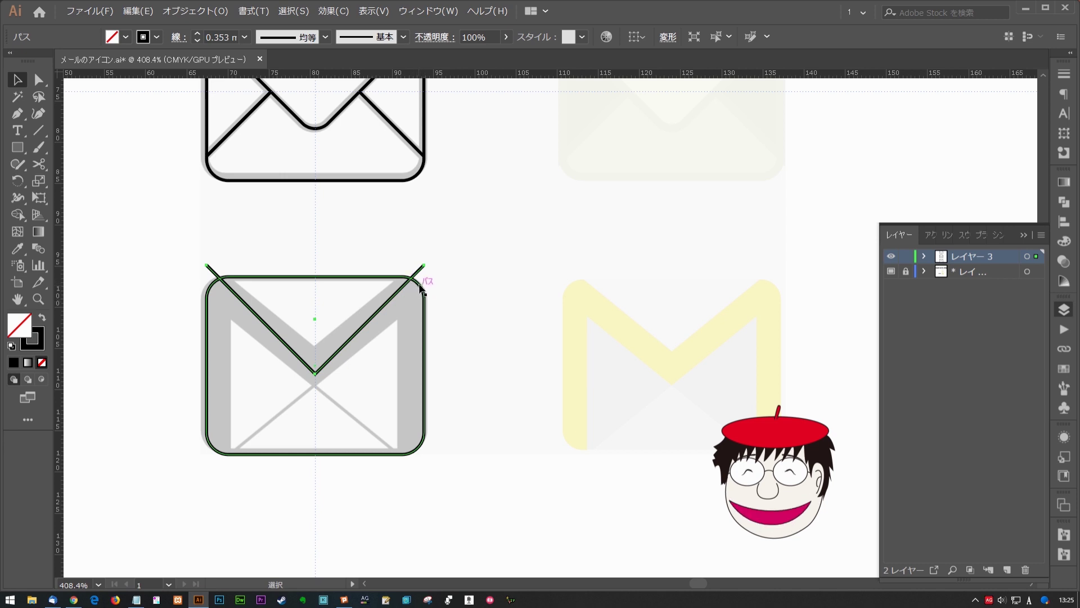
pyautogui.click(429, 269)
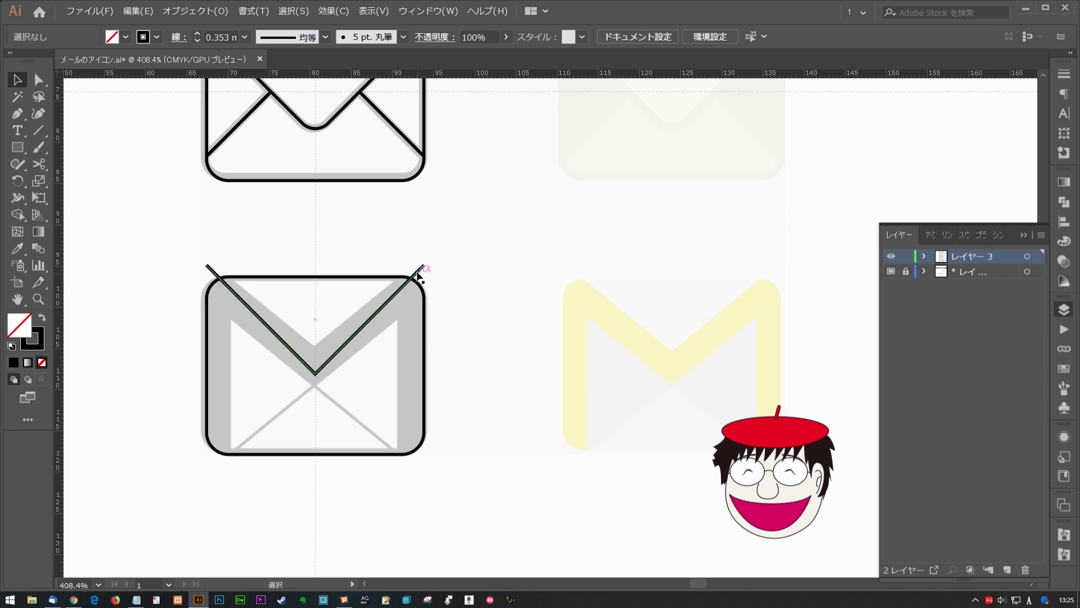
pyautogui.scroll(2, 419, 274)
pyautogui.click(439, 281)
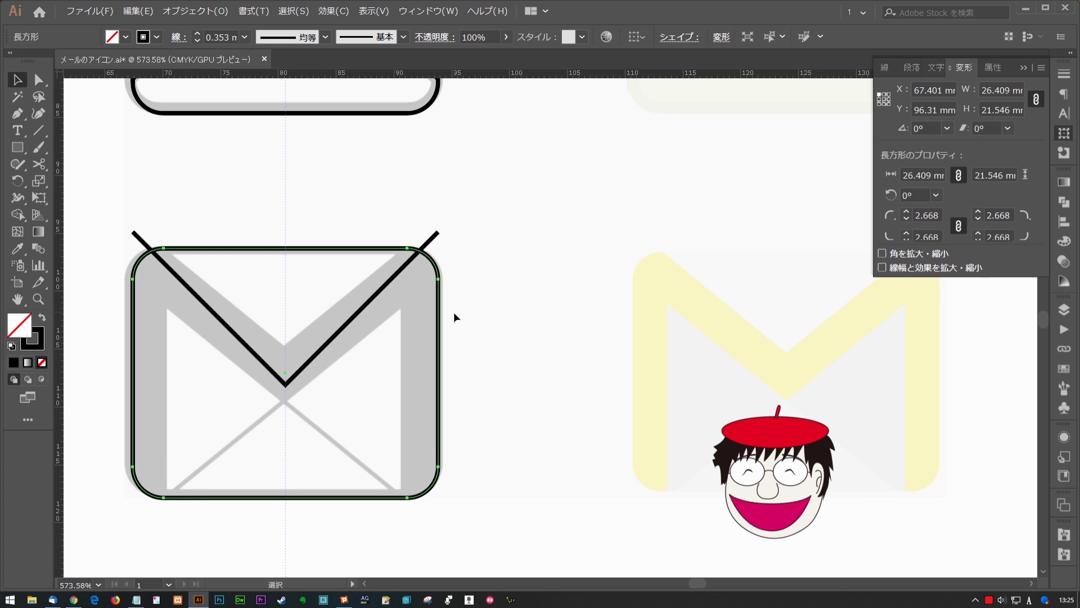
# Step: Make the third envelope's rectangle corners square, set to 0 mm
pyautogui.press('a')
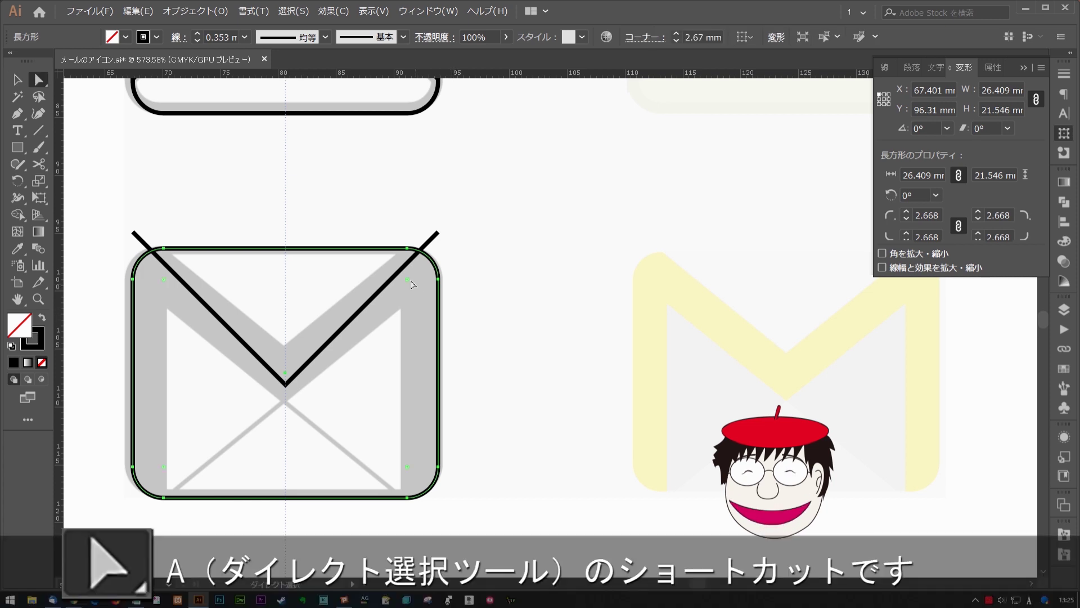
pyautogui.moveTo(407, 283)
pyautogui.mouseDown()
pyautogui.moveTo(450, 245)
pyautogui.moveTo(452, 256)
pyautogui.mouseUp()
pyautogui.press('v')
pyautogui.click(452, 256)
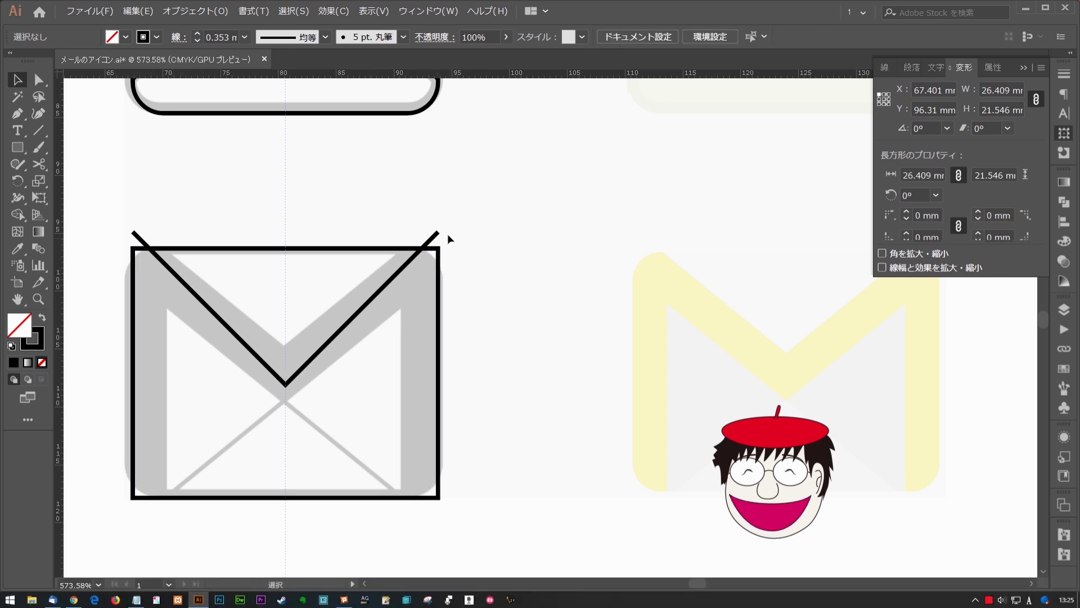
# Step: Move the V flap line slightly upward on the third envelope
pyautogui.click(286, 387)
pyautogui.click(397, 354)
pyautogui.moveTo(301, 372); pyautogui.dragTo(301, 362)
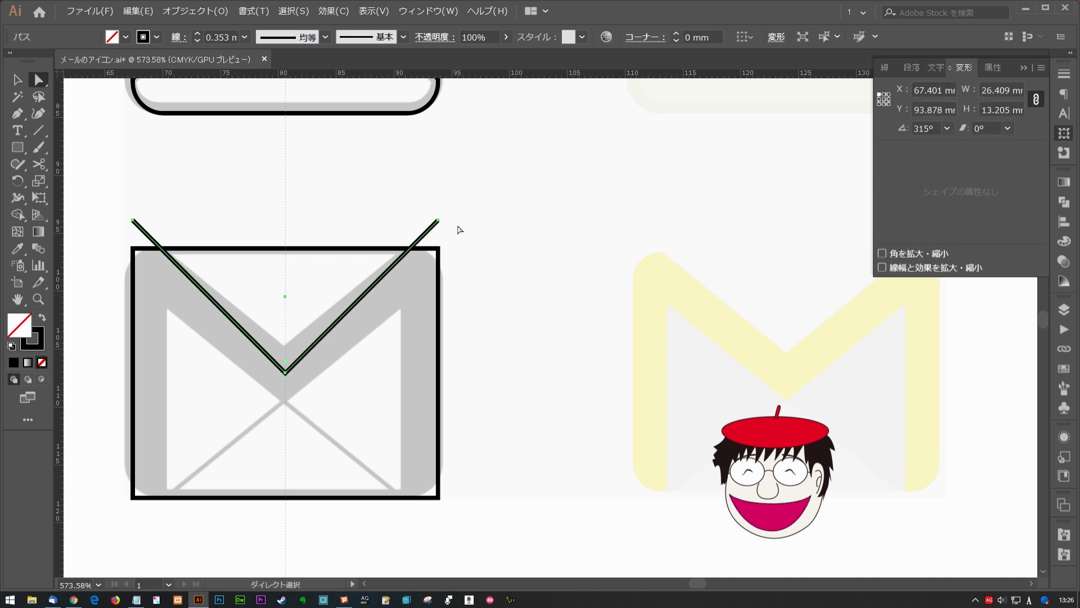
# Step: Scale the V flap vertically to about 82% so its arms meet the rectangle's top corners
pyautogui.press('s')
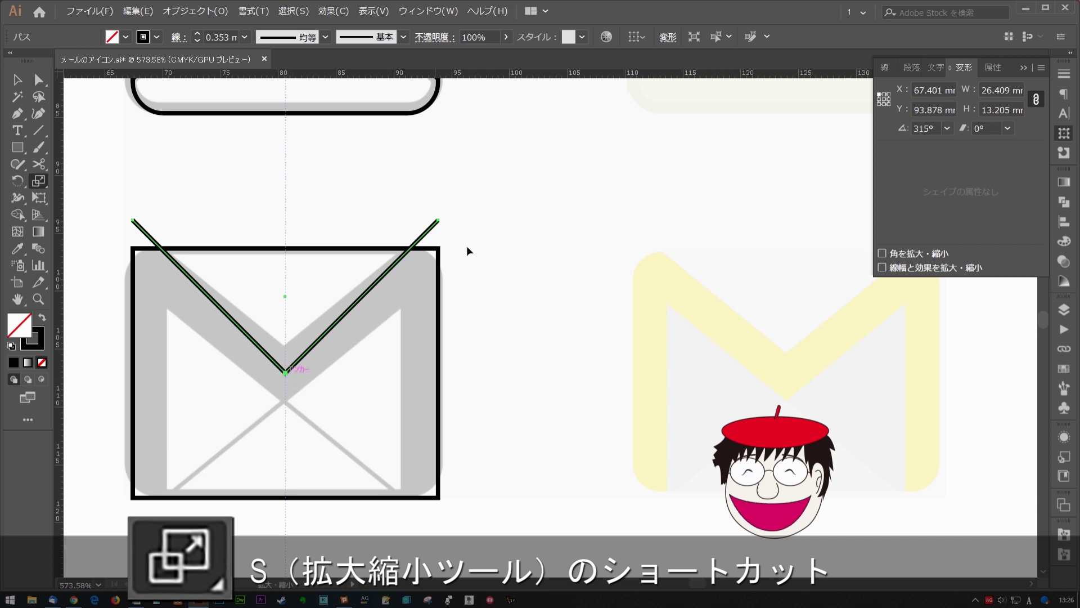
pyautogui.moveTo(437, 218); pyautogui.dragTo(439, 248)
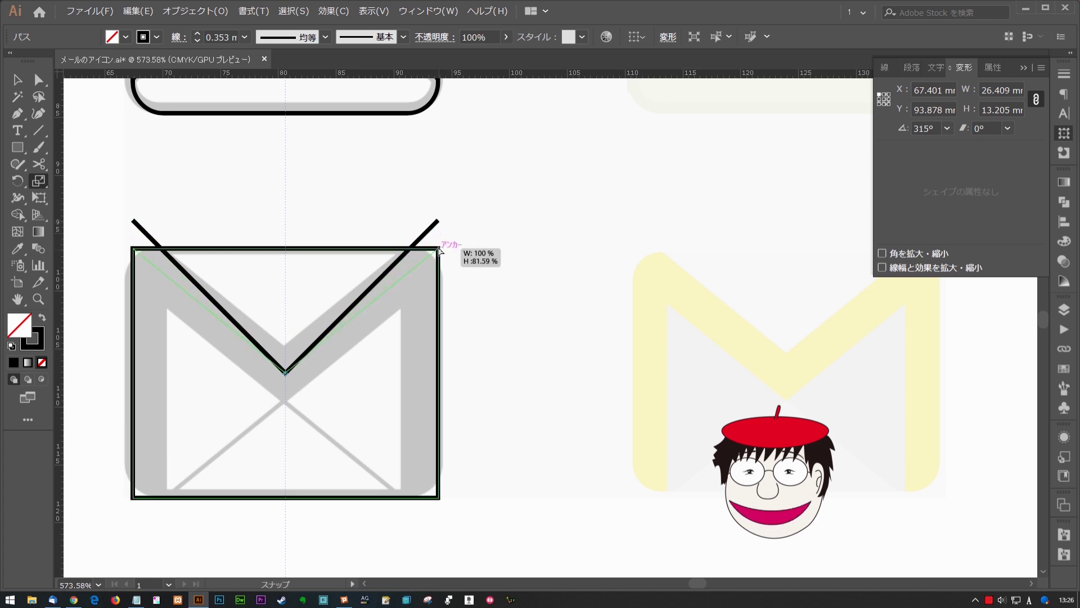
pyautogui.moveTo(439, 248); pyautogui.dragTo(446, 379)
pyautogui.hotkey('ctrl', '-')
pyautogui.hotkey('ctrl', '-')
pyautogui.press('v')
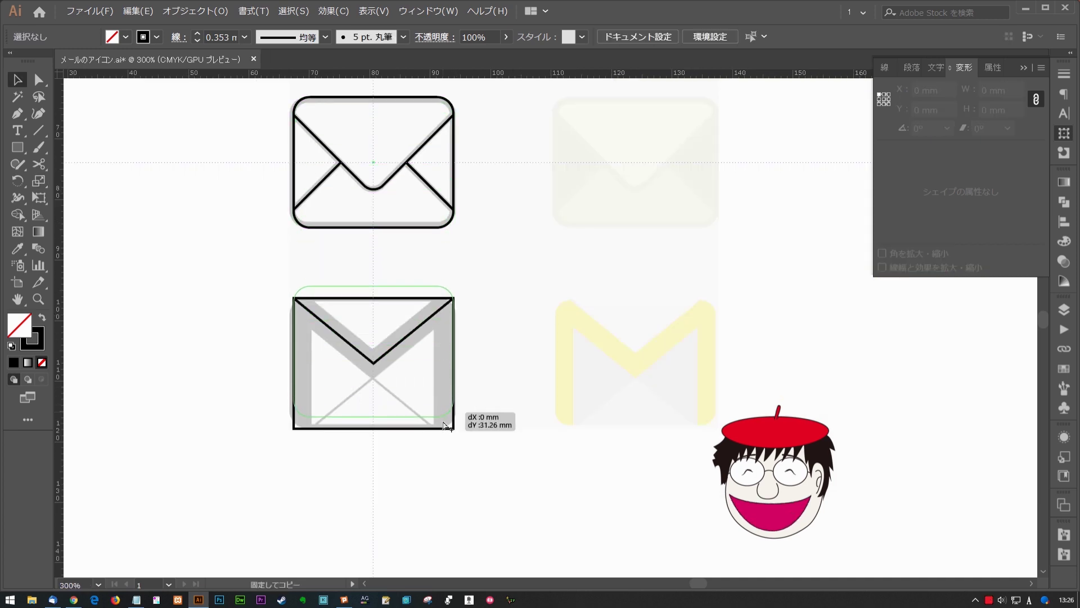
# Step: Copy the top envelope's rounded outline onto the third envelope and align it over the square frame
pyautogui.moveTo(445, 379); pyautogui.dragTo(454, 427)
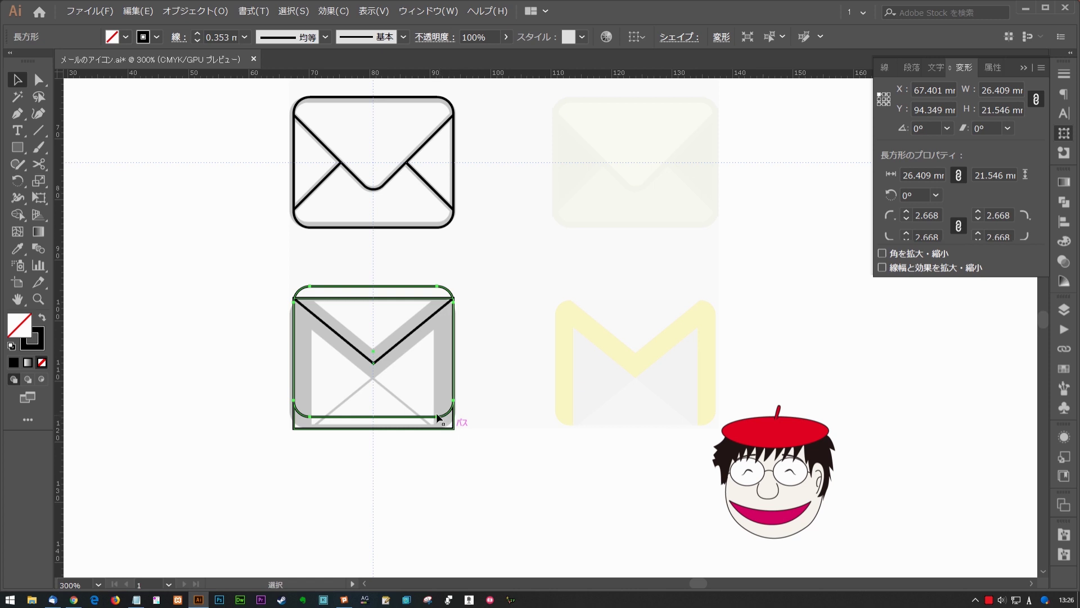
pyautogui.moveTo(437, 421); pyautogui.dragTo(425, 458)
pyautogui.scroll(3, 433, 464)
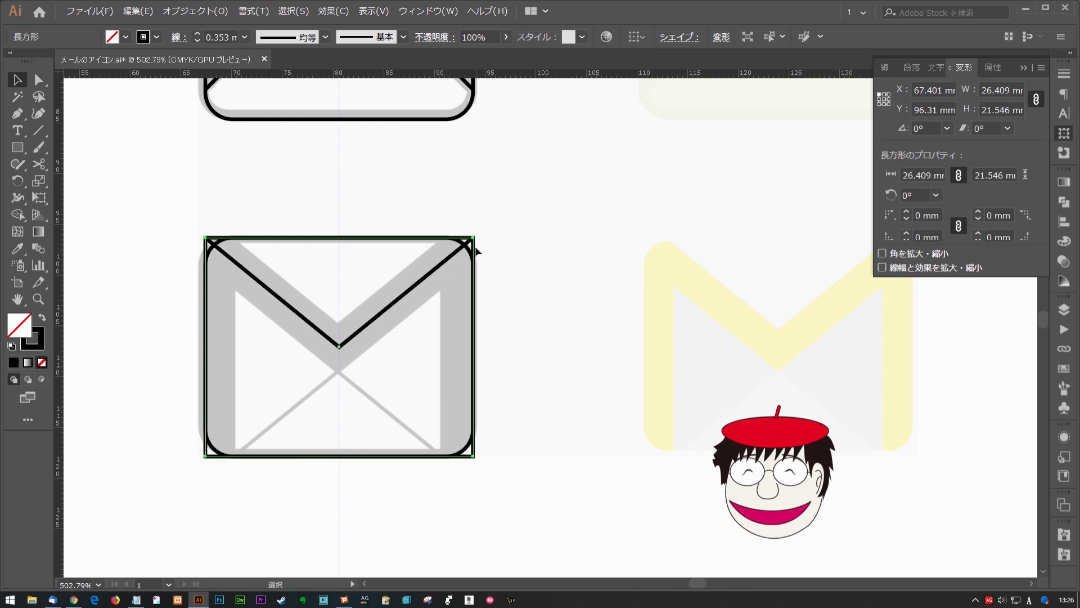
pyautogui.click(525, 416)
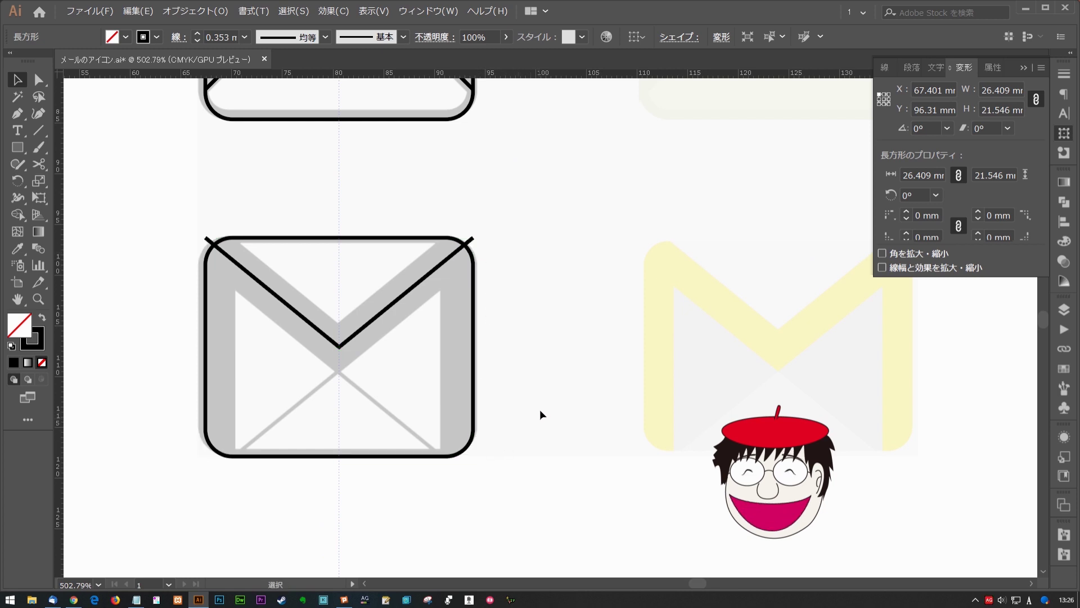
pyautogui.click(394, 302)
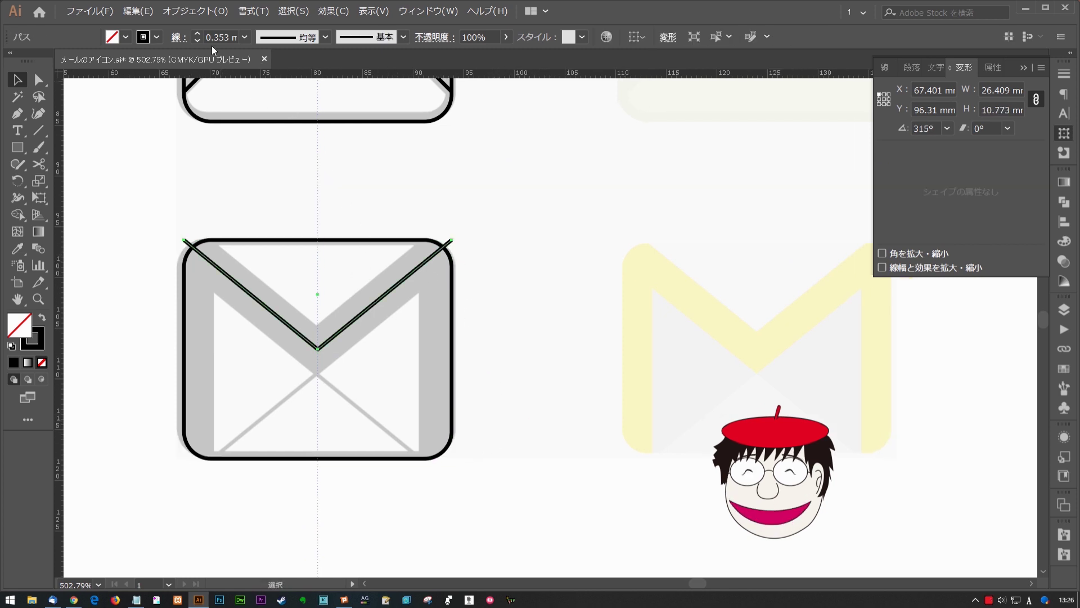
# Step: Give the V flap line a thick 4 mm black stroke
pyautogui.click(198, 34)
pyautogui.write('4')
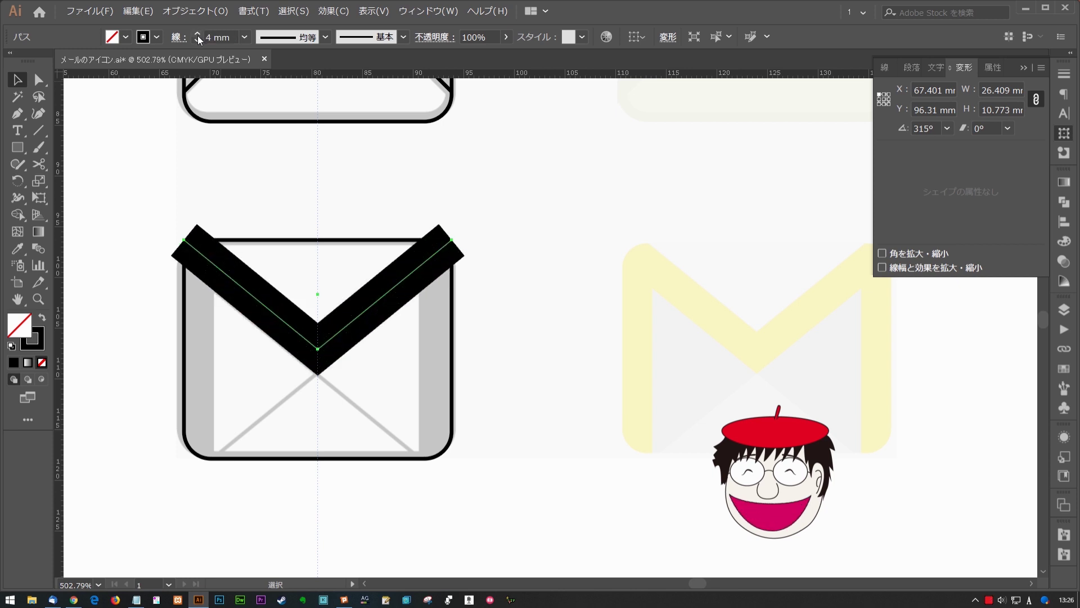
pyautogui.click(504, 275)
pyautogui.click(310, 284)
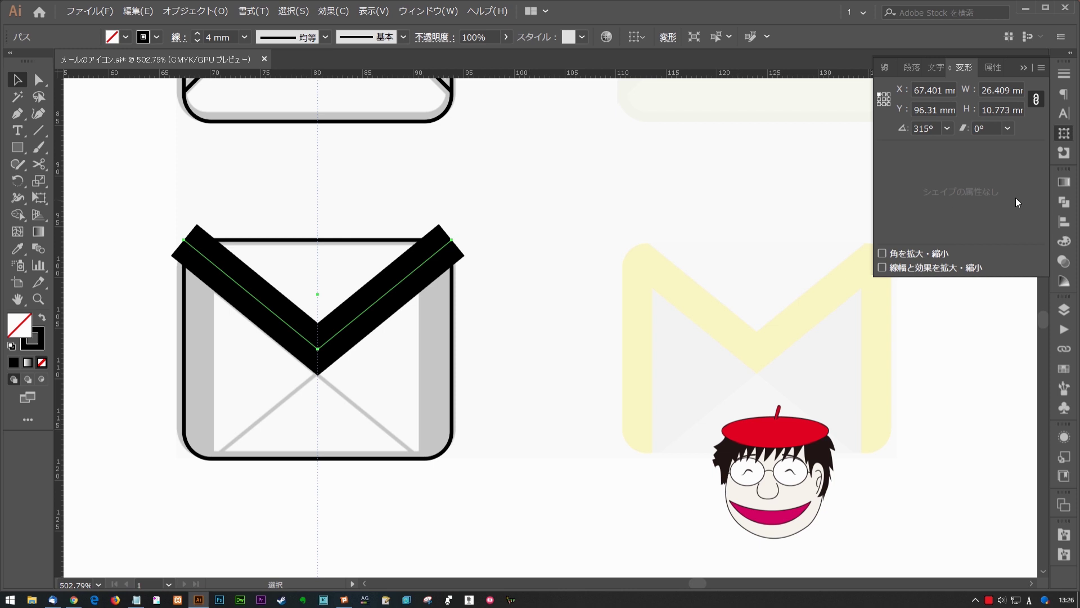
pyautogui.click(195, 11)
pyautogui.moveTo(202, 269)
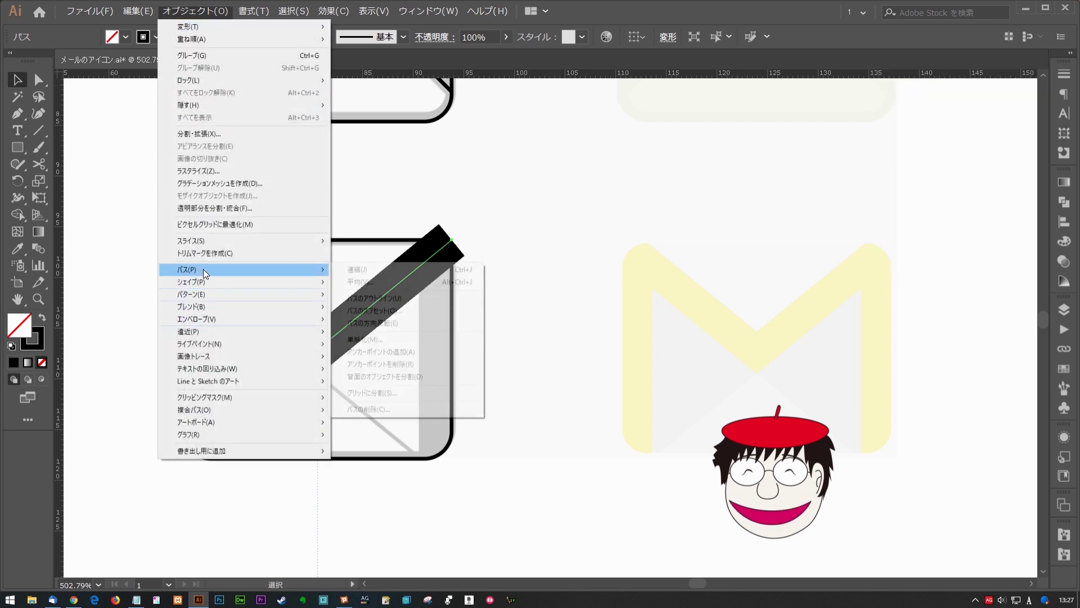
# Step: Outline the V stroke into a closed band shape with a black outline and no fill
pyautogui.click(386, 297)
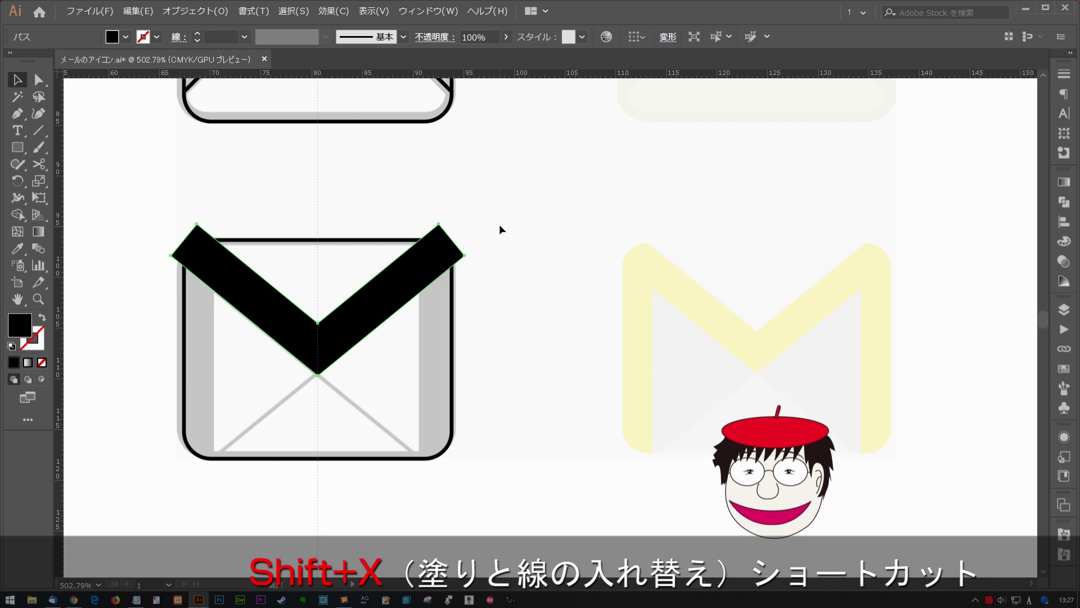
pyautogui.hotkey('shift', 'x')
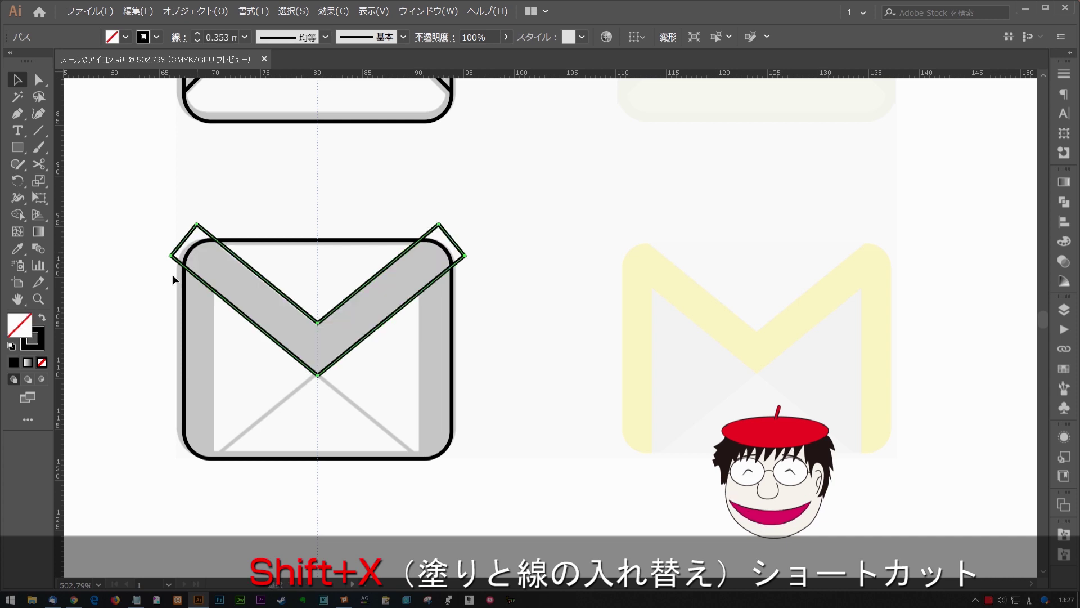
pyautogui.click(42, 363)
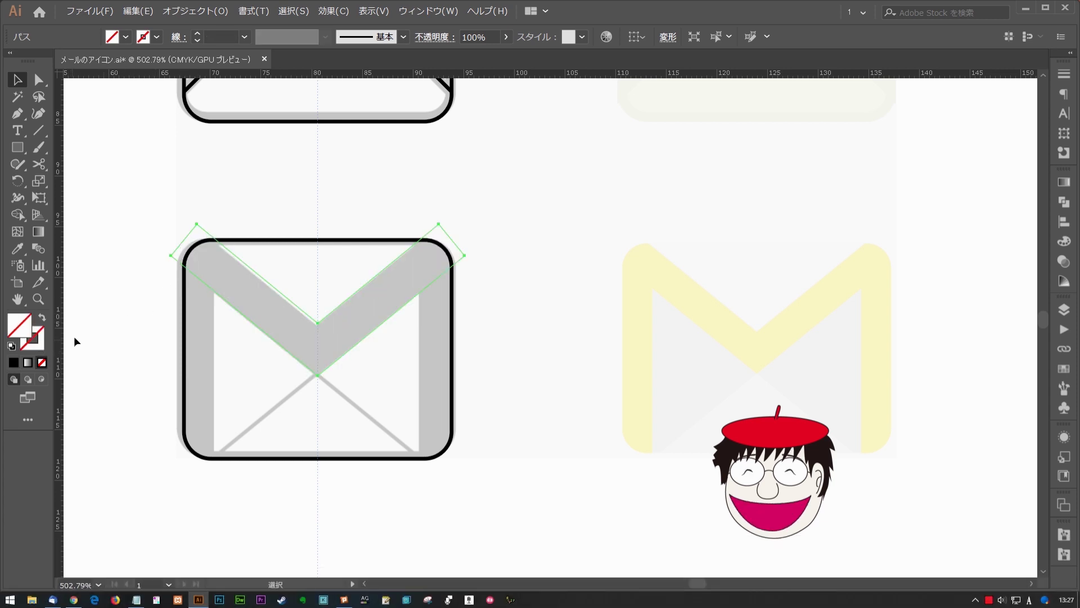
pyautogui.hotkey('ctrl', 'z')
pyautogui.click(345, 319)
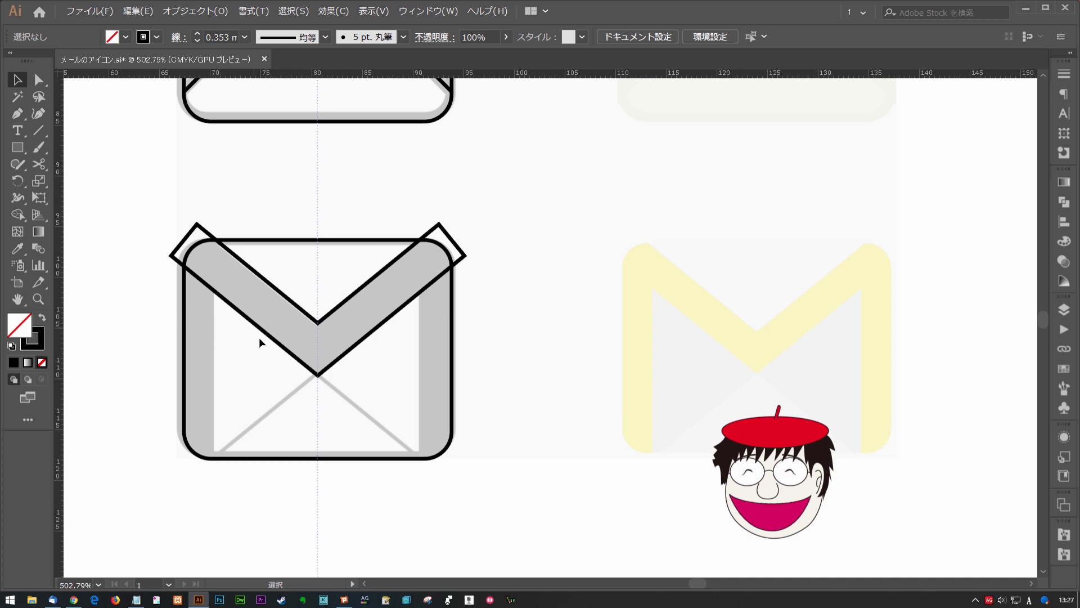
pyautogui.press('p')
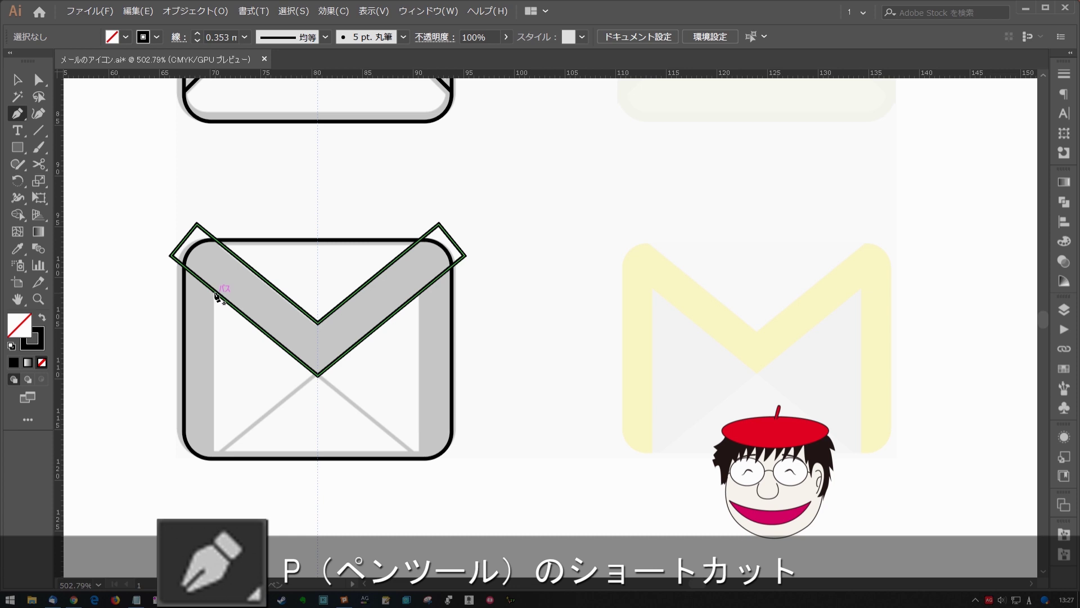
# Step: Draw a vertical line down the lower envelope's left inner edge, from the V band to the bottom
pyautogui.keyDown('ctrl'); pyautogui.click(213, 460); pyautogui.keyUp('ctrl')
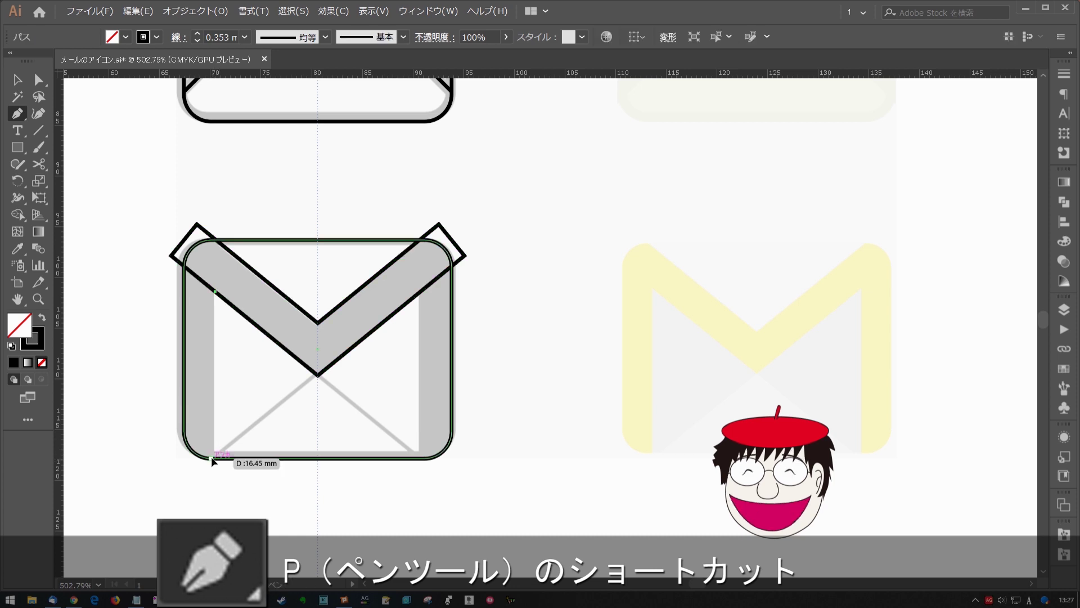
pyautogui.press('v')
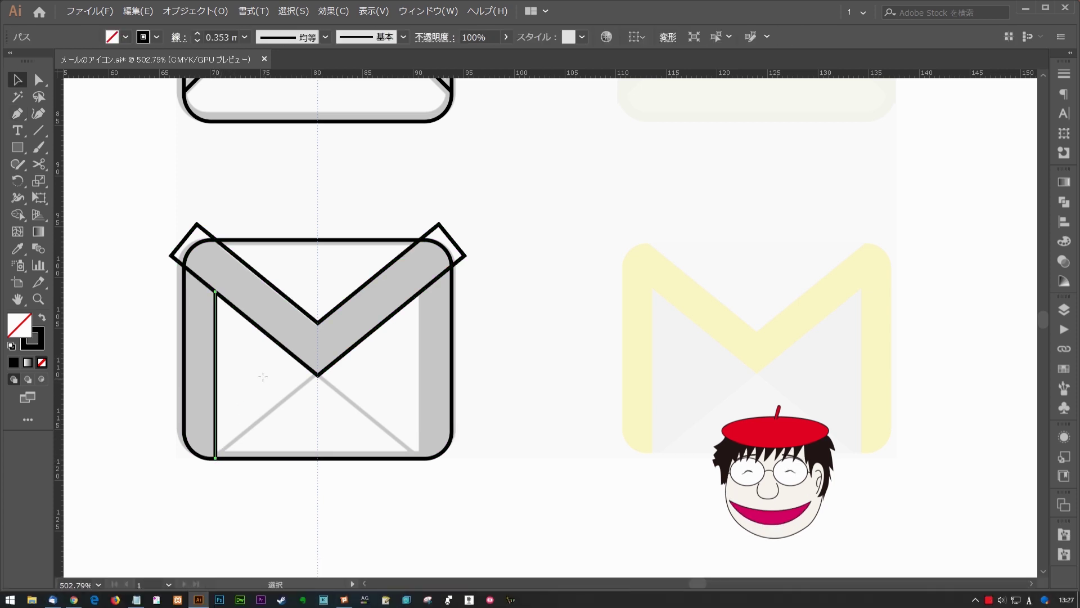
pyautogui.press('o')
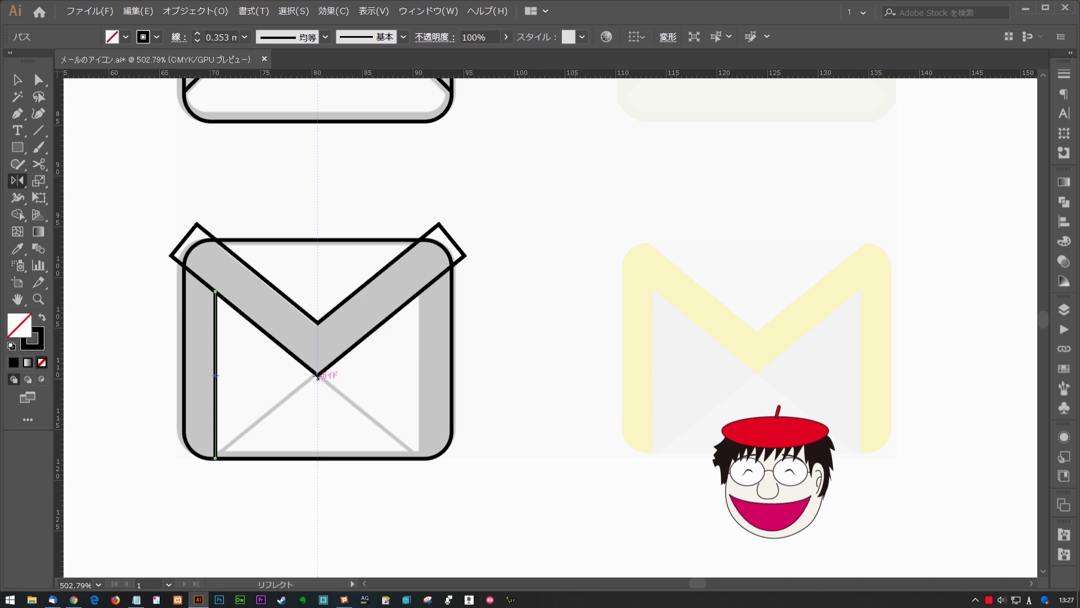
# Step: Reflect a copy of the vertical line at -90° onto the lower envelope's right inner edge
pyautogui.click(328, 370)
pyautogui.moveTo(144, 200); pyautogui.dragTo(441, 138)
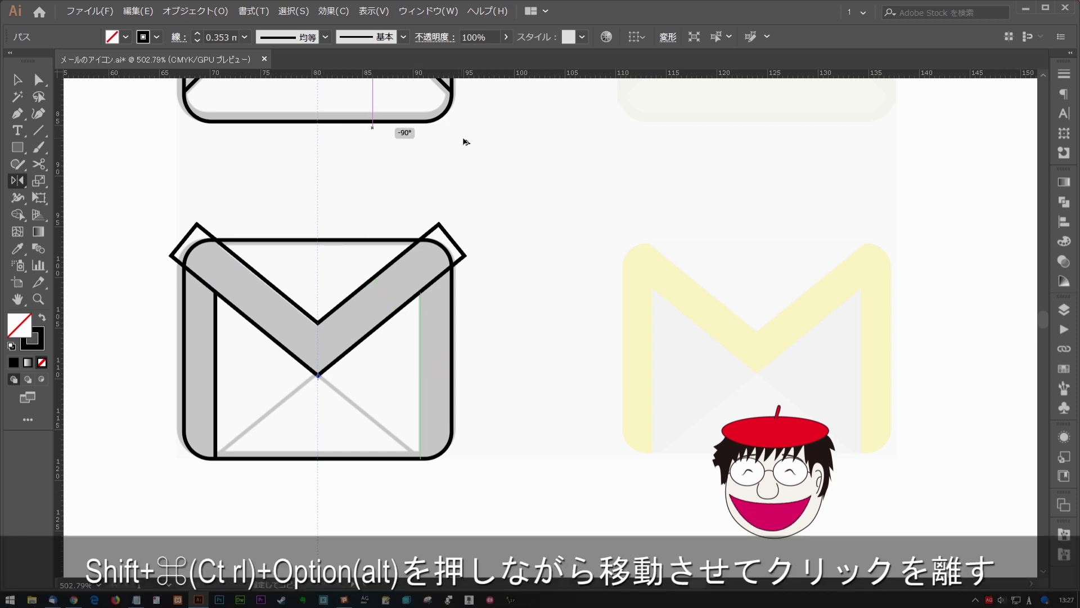
pyautogui.moveTo(465, 142); pyautogui.dragTo(501, 206)
pyautogui.press('v')
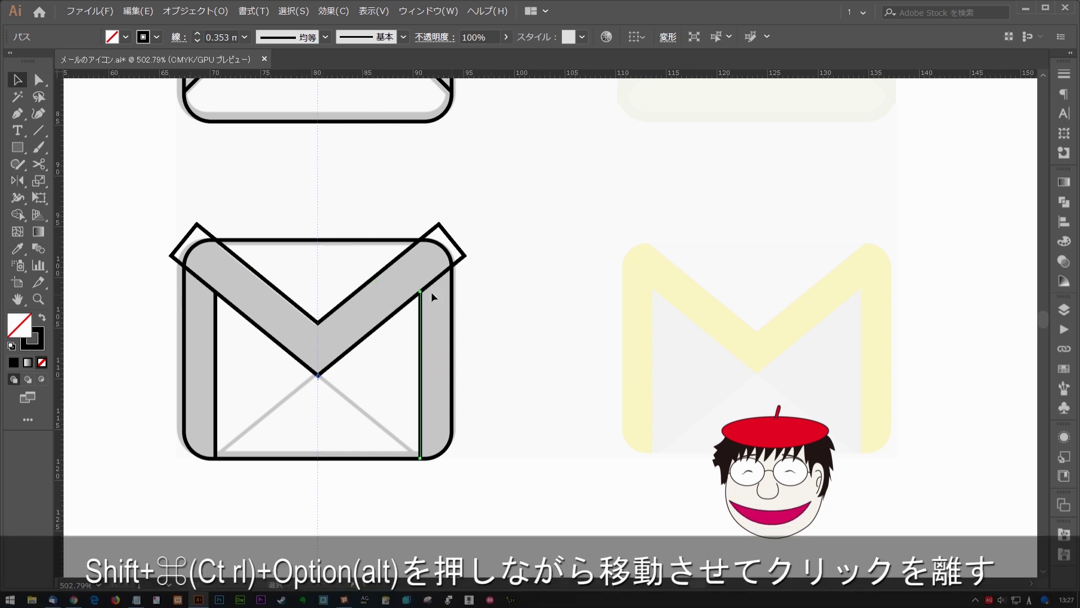
pyautogui.hotkey('ctrl', 'a')
pyautogui.hotkey('ctrl', '+')
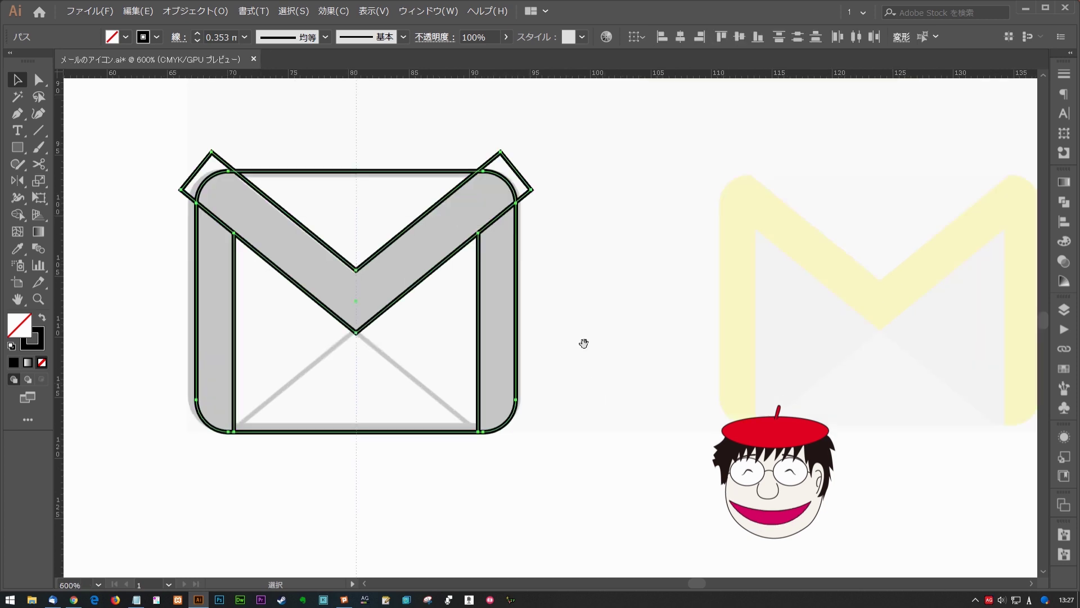
# Step: Set the Stroke panel Corner to Round Join for all the lower envelope's paths
pyautogui.click(1064, 74)
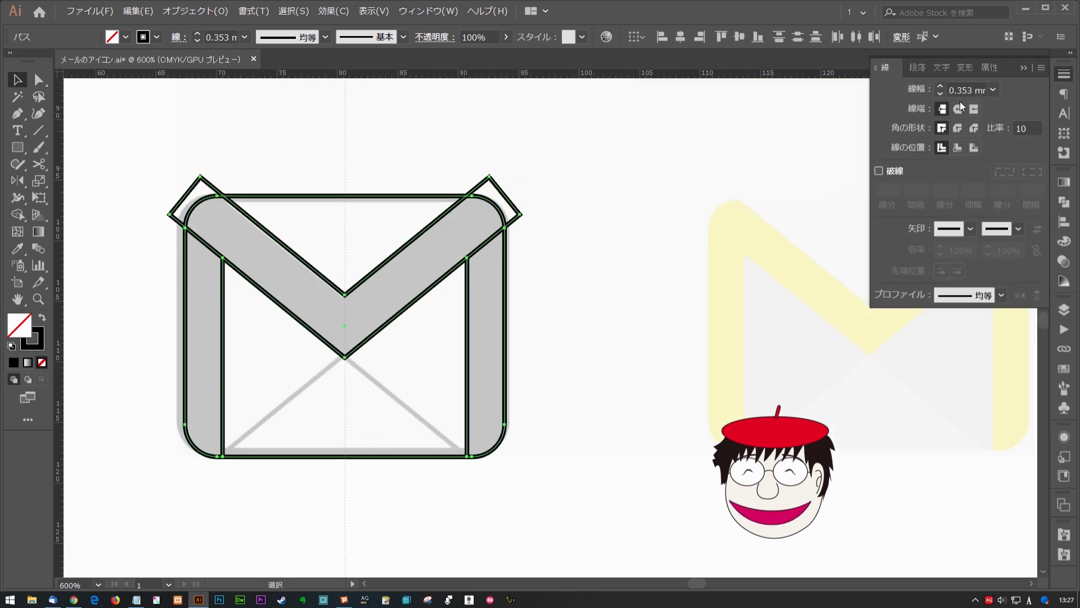
pyautogui.click(959, 128)
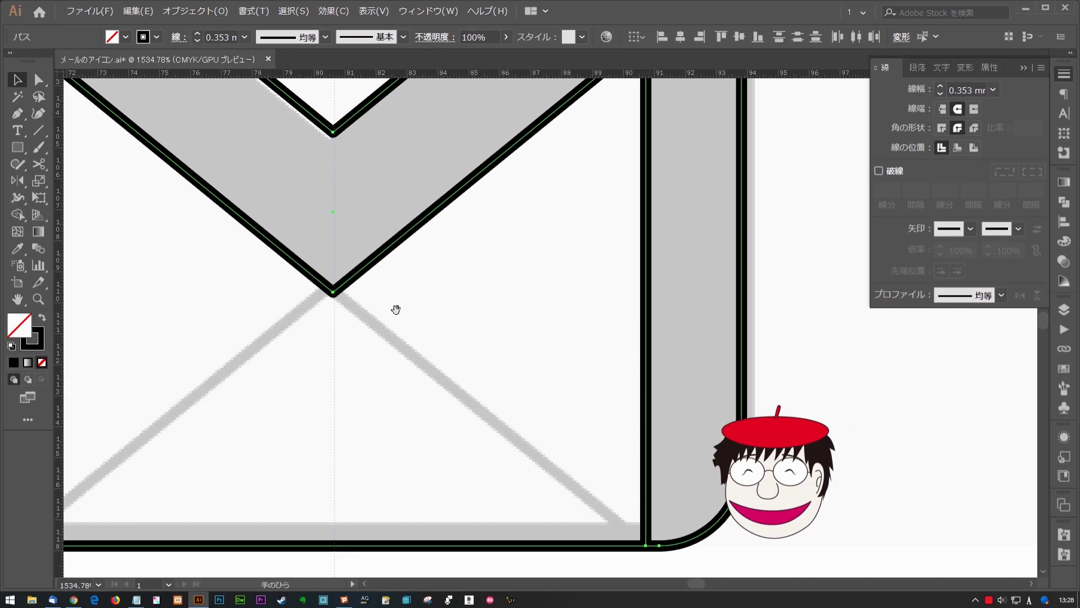
pyautogui.moveTo(396, 309); pyautogui.dragTo(421, 310)
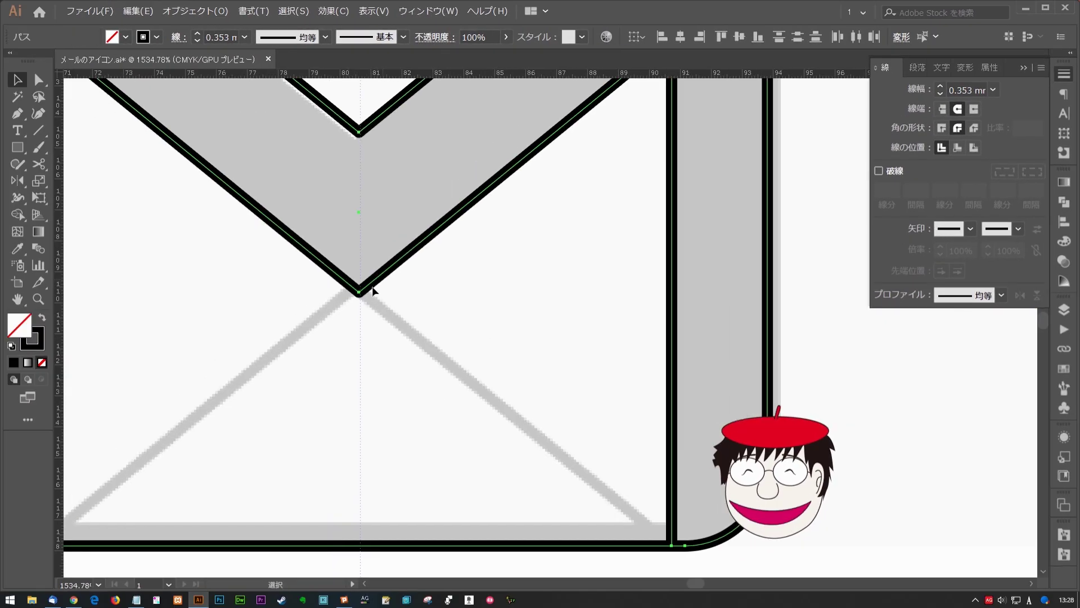
pyautogui.click(1063, 74)
pyautogui.scroll(-3, 373, 349)
pyautogui.press('r')
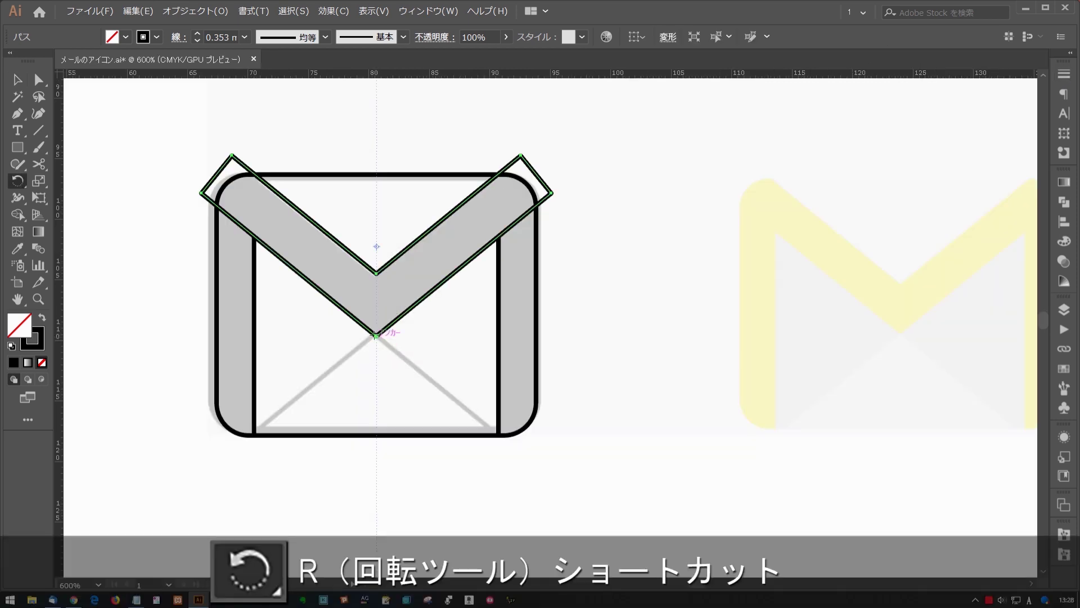
# Step: Rotate a 180° copy of the V strip about its bottom anchor to form an X
pyautogui.scroll(3, 433, 322)
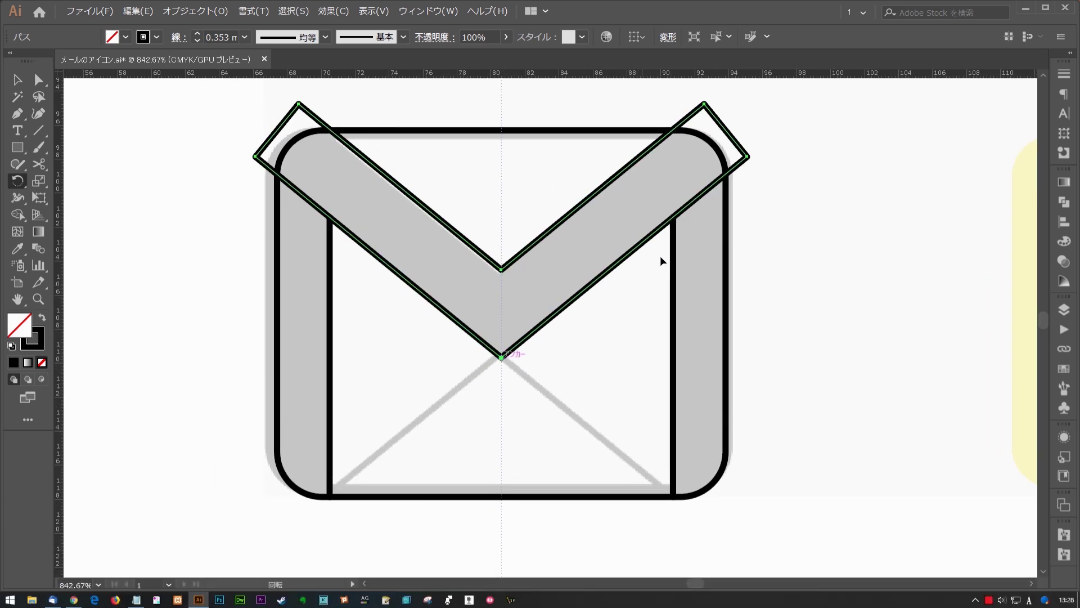
pyautogui.moveTo(766, 114)
pyautogui.mouseDown()
pyautogui.moveTo(803, 392)
pyautogui.moveTo(364, 488)
pyautogui.mouseUp()
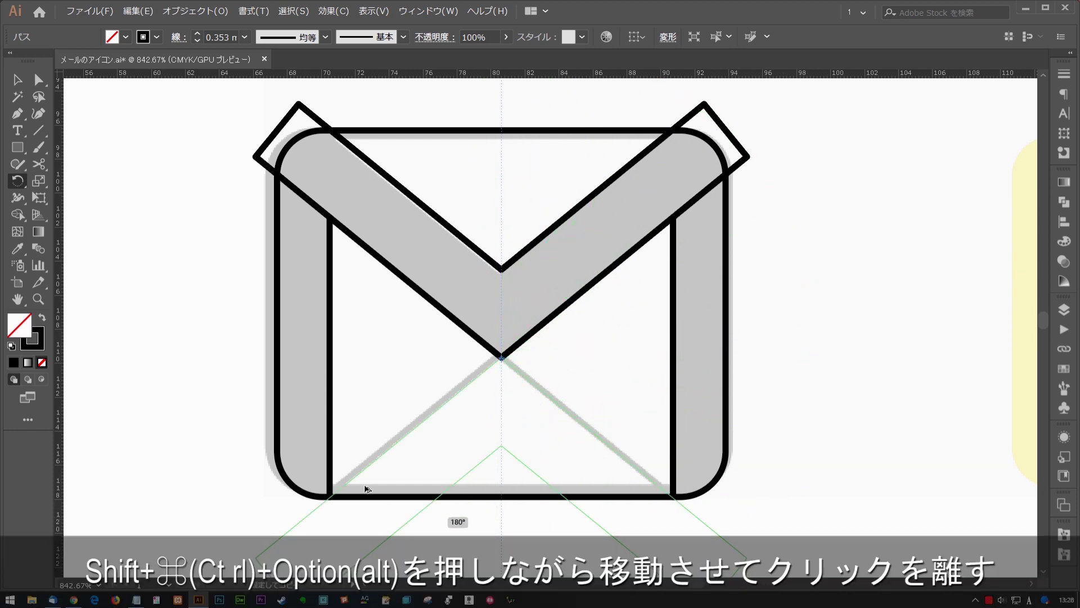
pyautogui.moveTo(365, 488); pyautogui.dragTo(365, 489)
pyautogui.press('v')
pyautogui.scroll(-3, 506, 389)
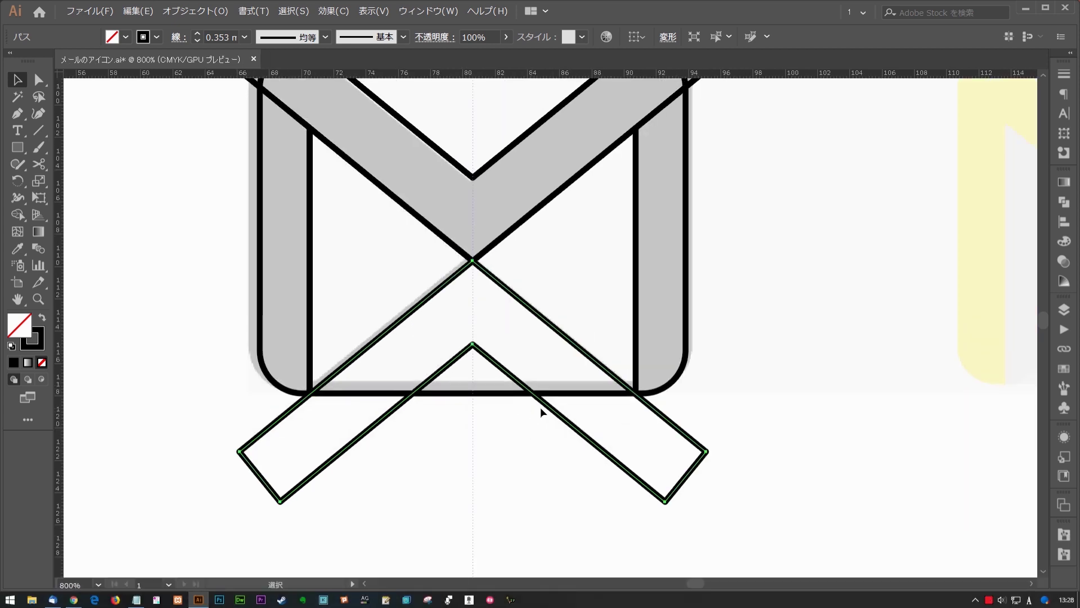
# Step: Cut the rotated V strips with Scissors where they meet the envelope's bottom edge
pyautogui.press('c')
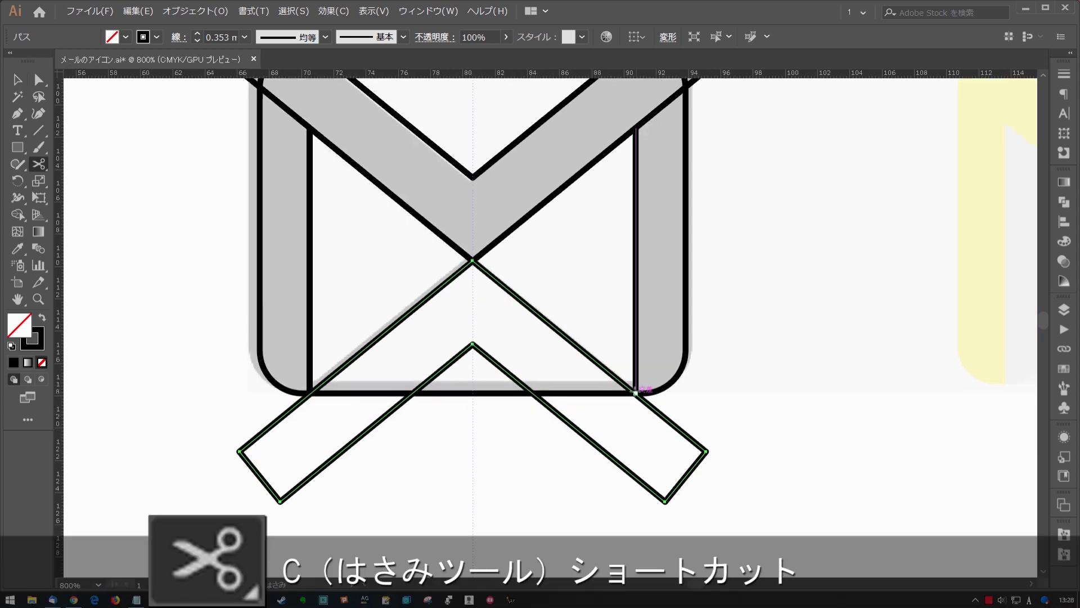
pyautogui.scroll(5, 636, 392)
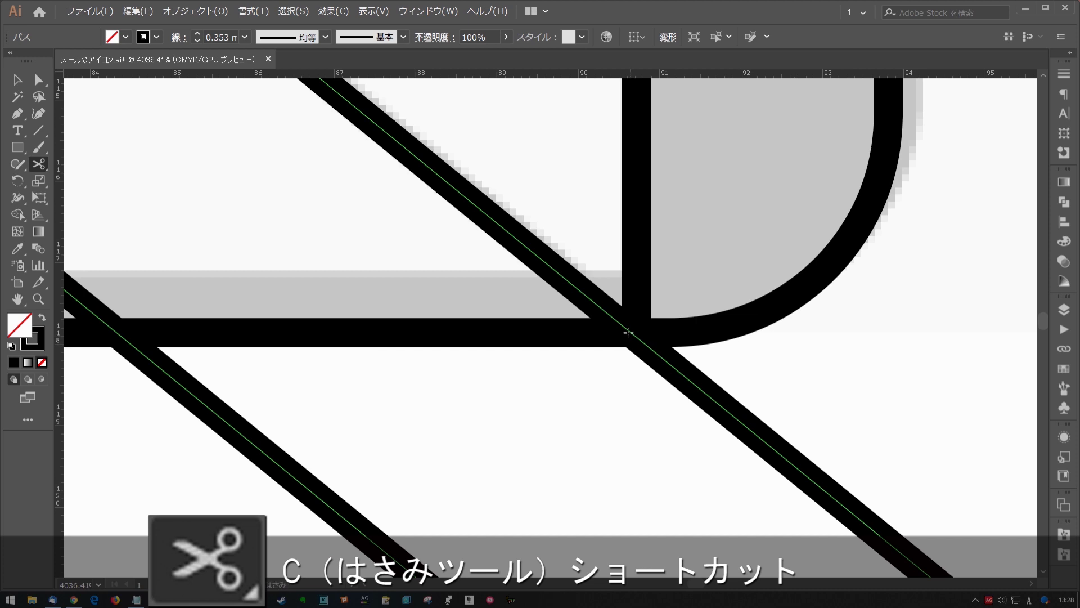
pyautogui.click(630, 332)
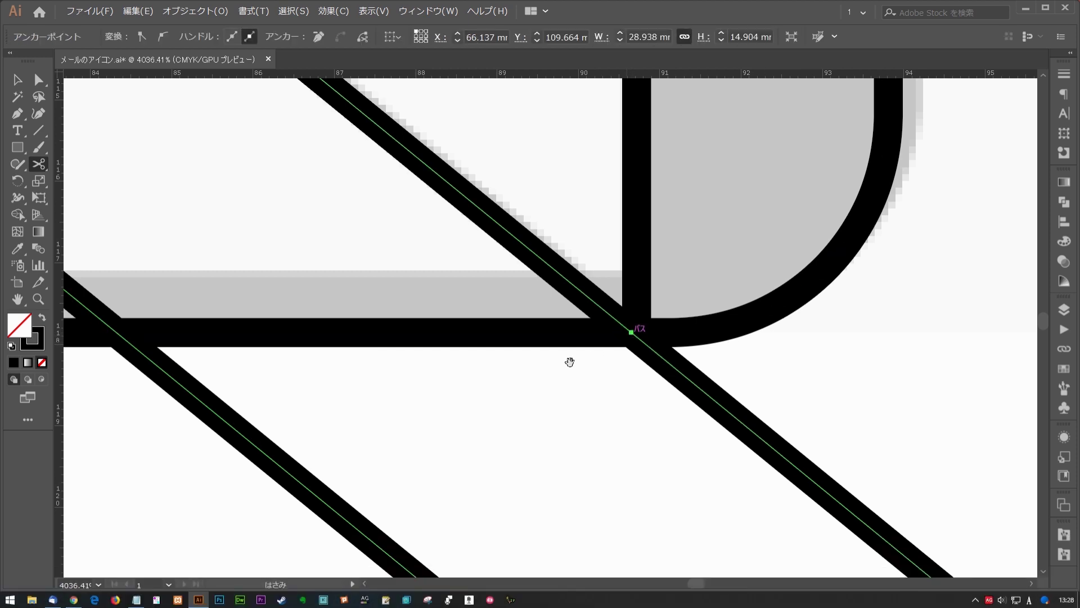
pyautogui.scroll(-3, 597, 352)
pyautogui.hscroll(-5, 664, 373)
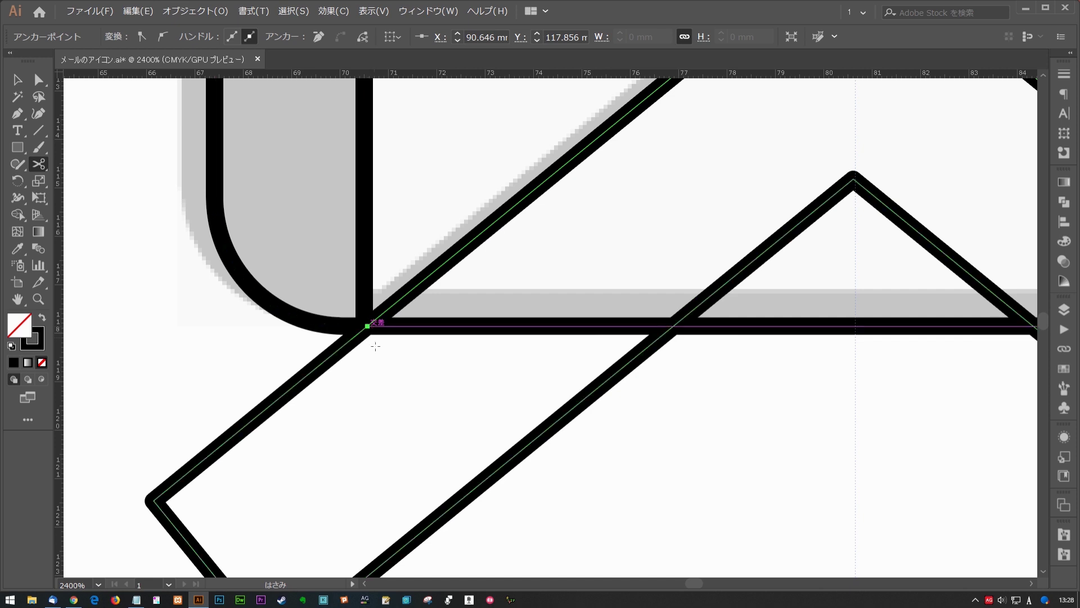
pyautogui.hotkey('ctrl', '-')
pyautogui.hotkey('ctrl', '-')
pyautogui.hotkey('ctrl', '-')
# Step: Delete the strip pieces below the envelope, leaving two inner diagonals
pyautogui.press('v')
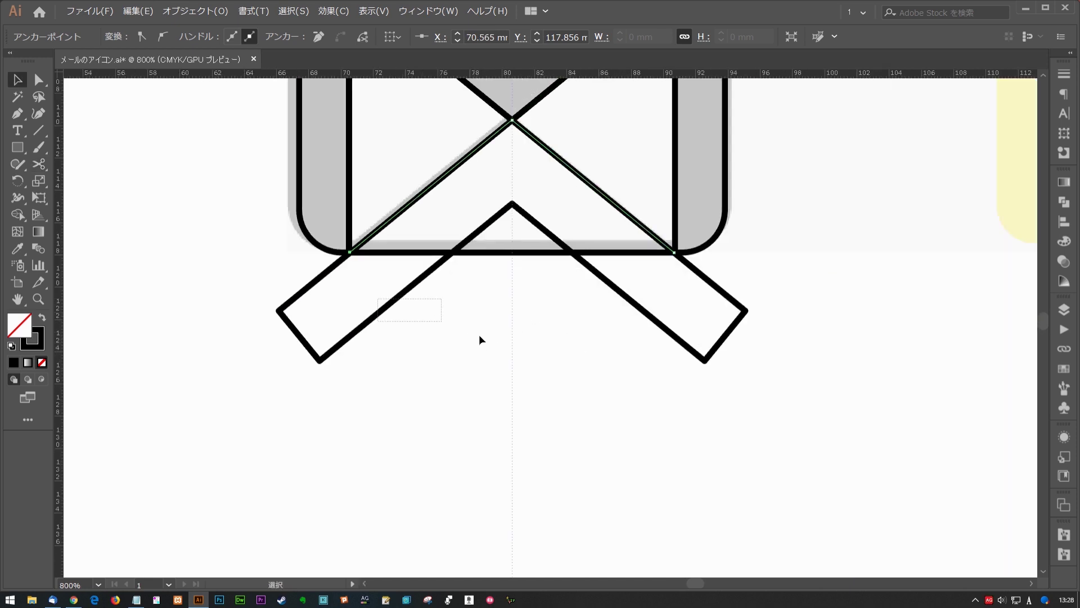
pyautogui.click(478, 338)
pyautogui.moveTo(459, 318); pyautogui.dragTo(349, 293)
pyautogui.press('Delete')
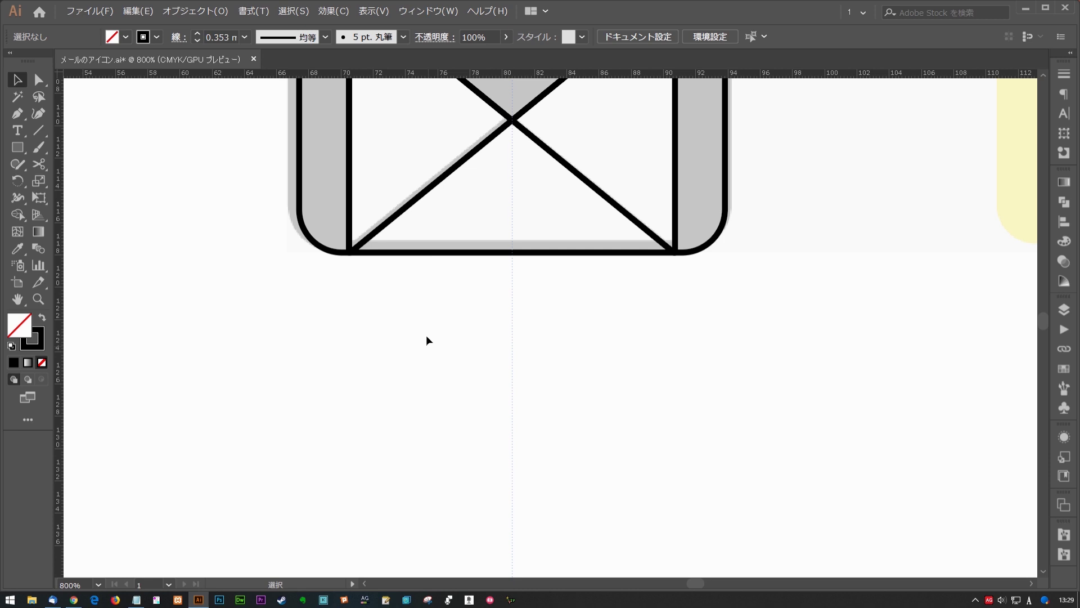
pyautogui.moveTo(498, 271); pyautogui.dragTo(440, 331)
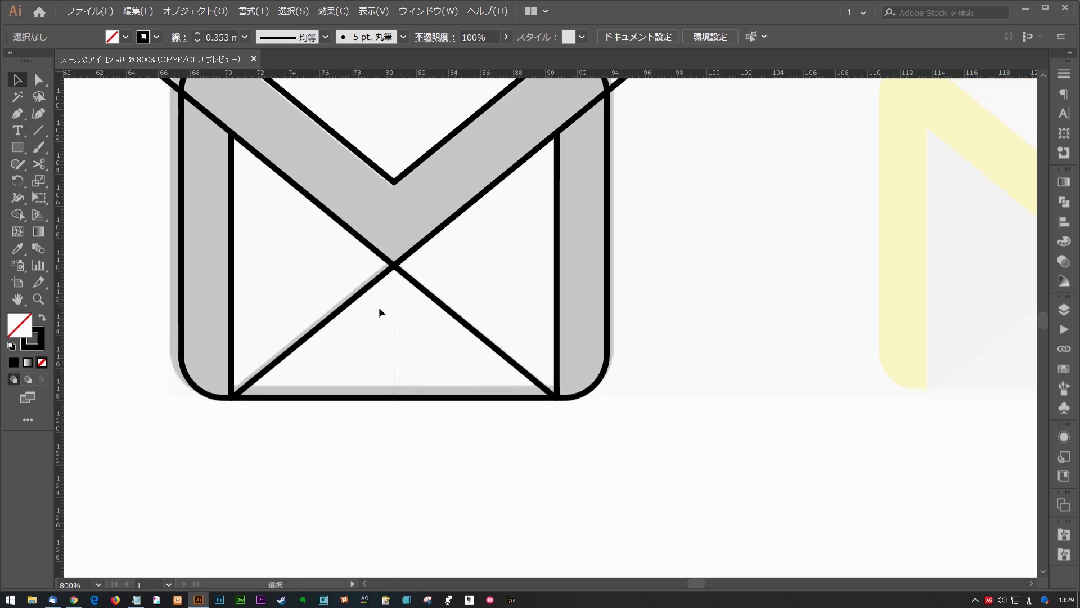
pyautogui.click(444, 303)
pyautogui.hotkey('ctrl', '-')
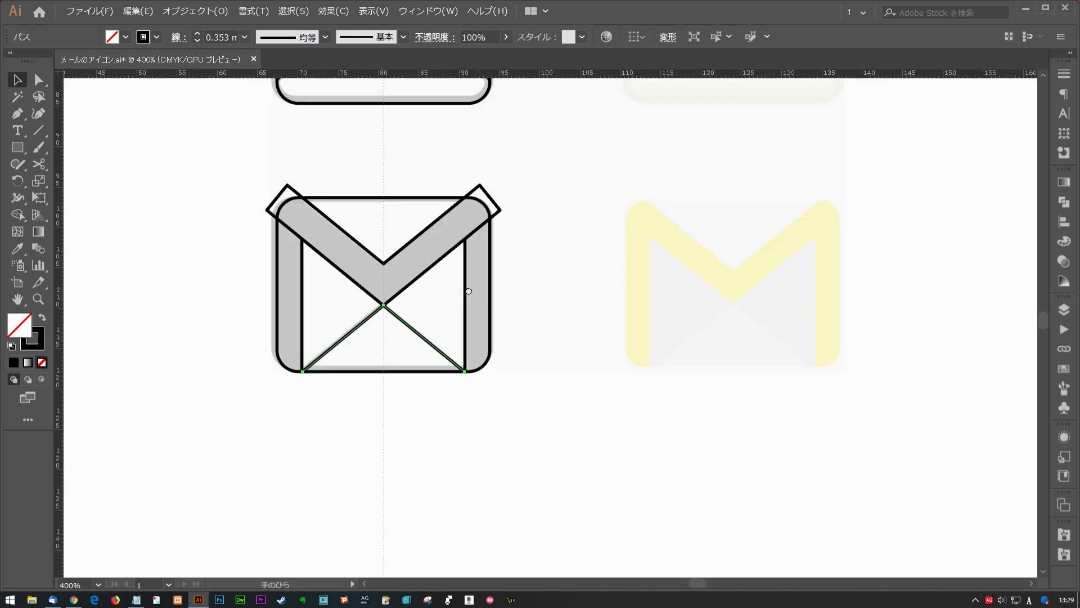
# Step: Delete the envelope's left inner vertical line
pyautogui.click(468, 291)
pyautogui.scroll(3, 478, 326)
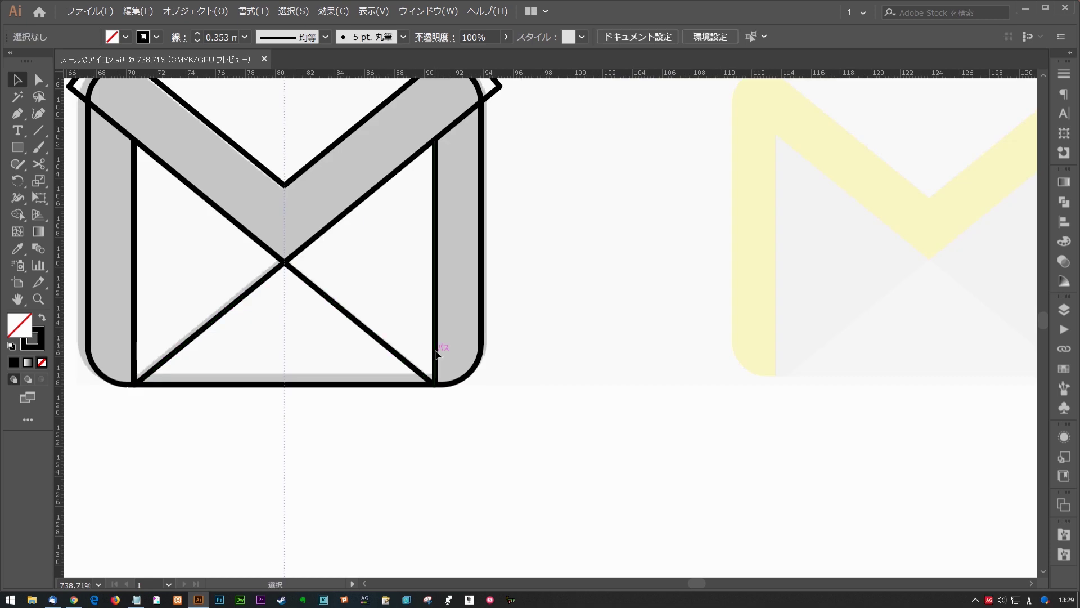
pyautogui.moveTo(435, 382); pyautogui.dragTo(450, 396)
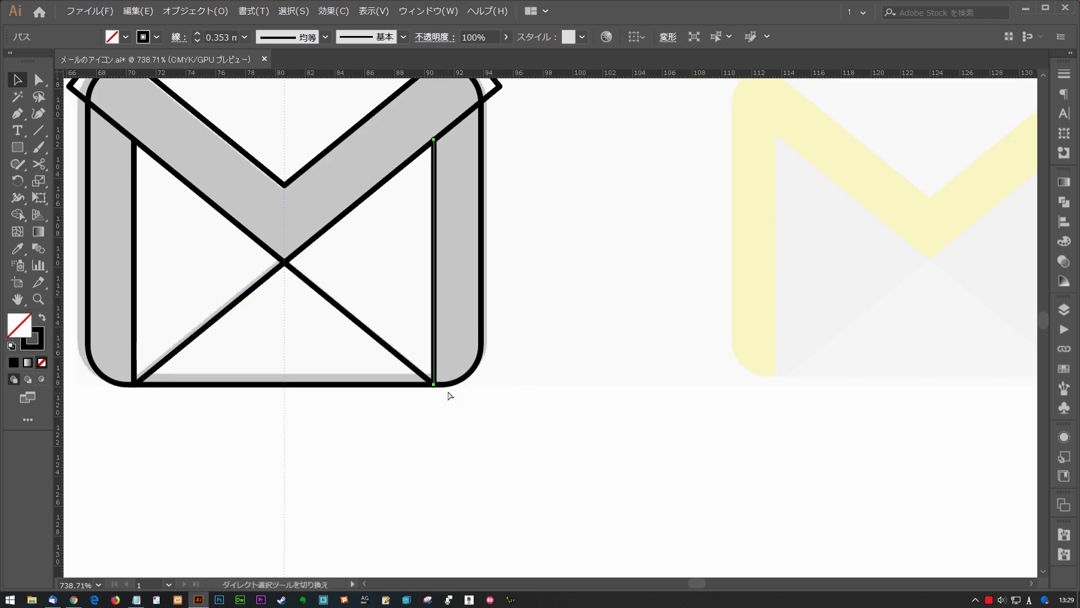
pyautogui.moveTo(451, 237); pyautogui.dragTo(451, 266)
pyautogui.moveTo(287, 318); pyautogui.dragTo(474, 319)
pyautogui.moveTo(346, 307); pyautogui.dragTo(358, 333)
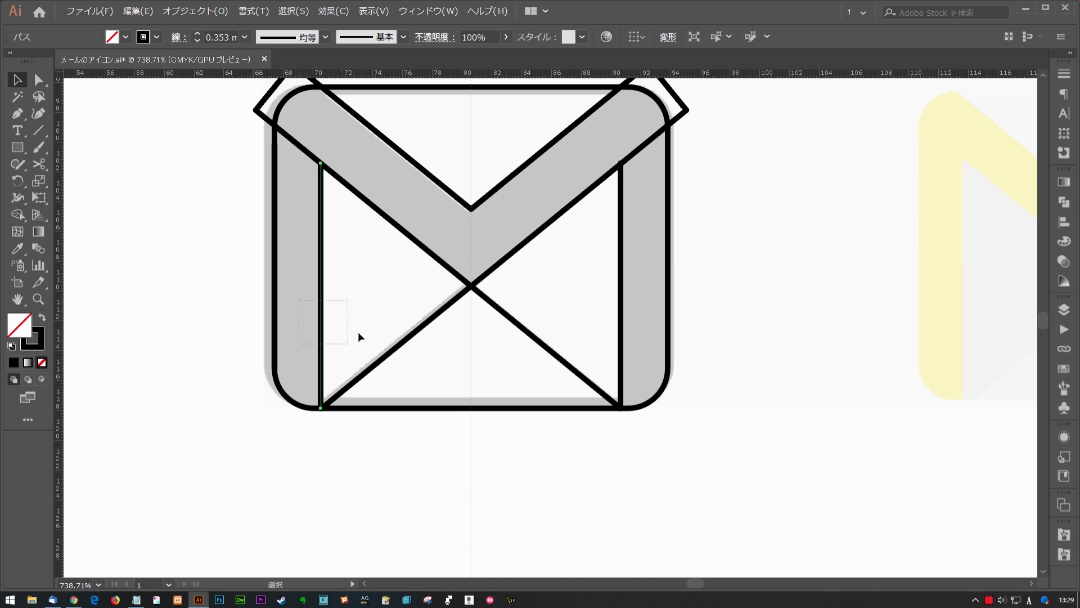
pyautogui.press('Delete')
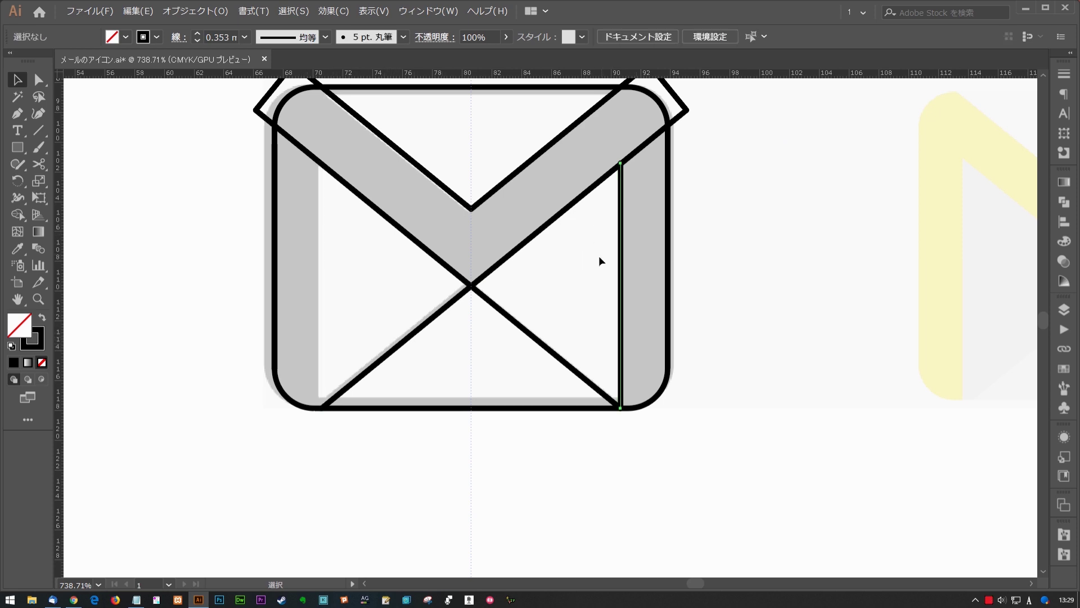
# Step: Reflect a copy of the right vertical line across the centre line to the left side
pyautogui.click(619, 265)
pyautogui.press('o')
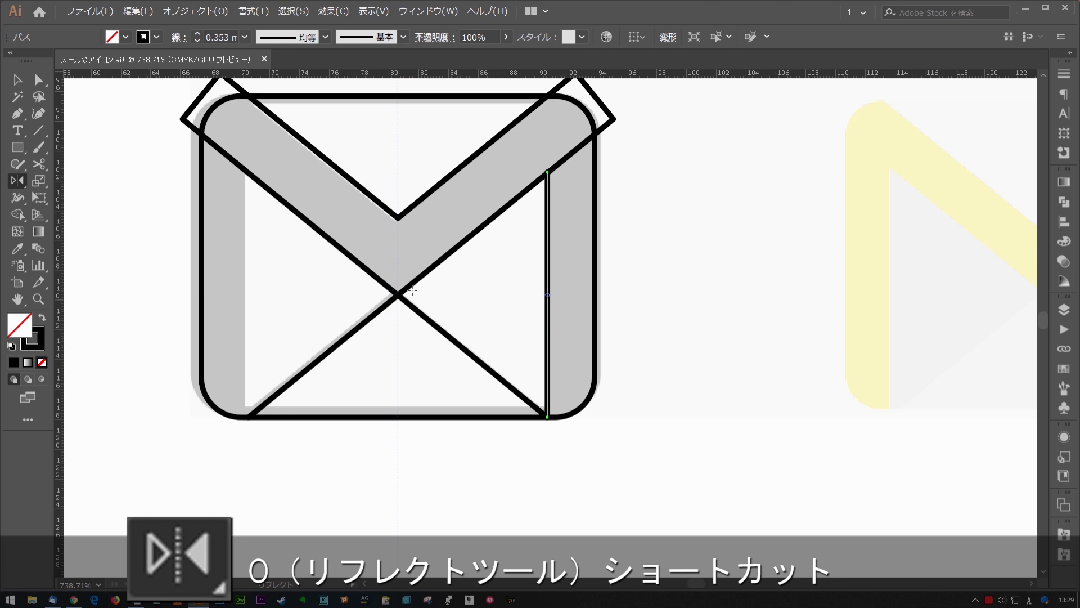
pyautogui.click(397, 313)
pyautogui.moveTo(622, 190); pyautogui.dragTo(172, 156)
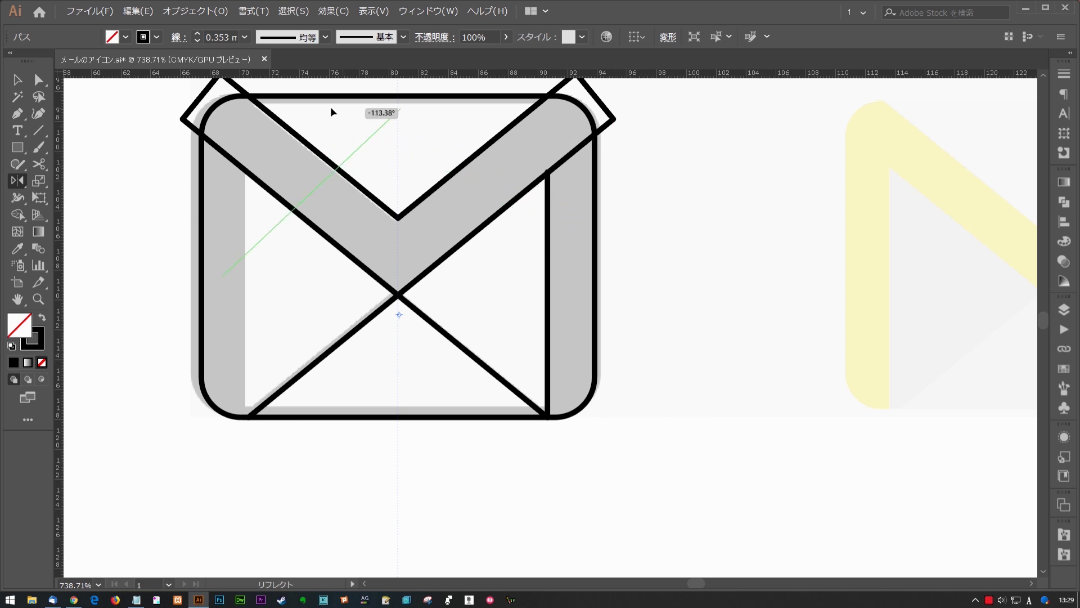
pyautogui.moveTo(172, 156); pyautogui.dragTo(172, 156)
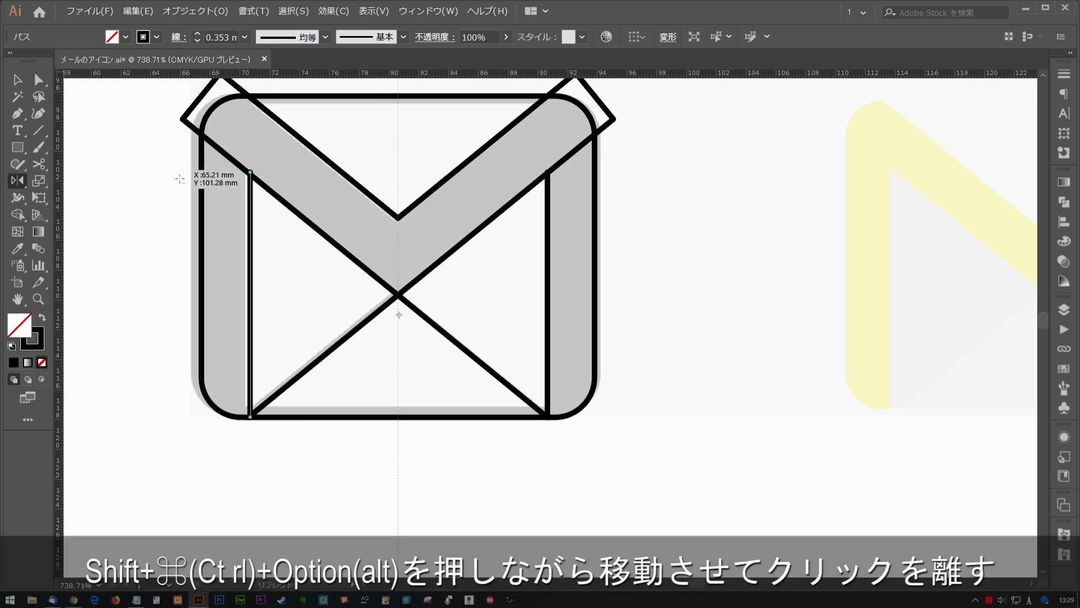
pyautogui.press('v')
pyautogui.hotkey('ctrl', '-')
pyautogui.hotkey('ctrl', '-')
pyautogui.click(515, 294)
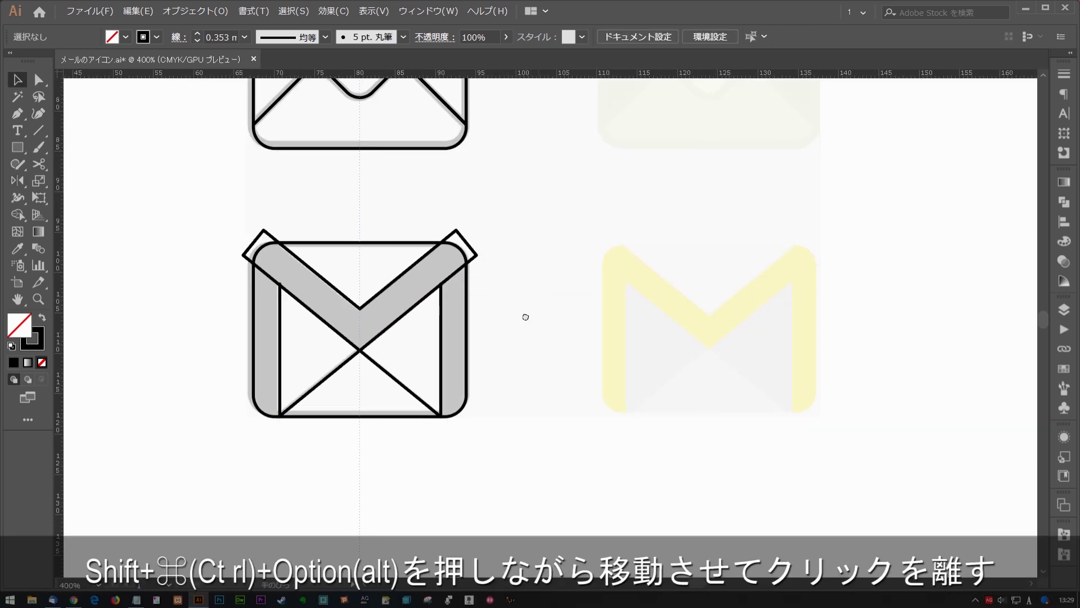
# Step: Save the icon file with Ctrl+S
pyautogui.hotkey('ctrl', 's')
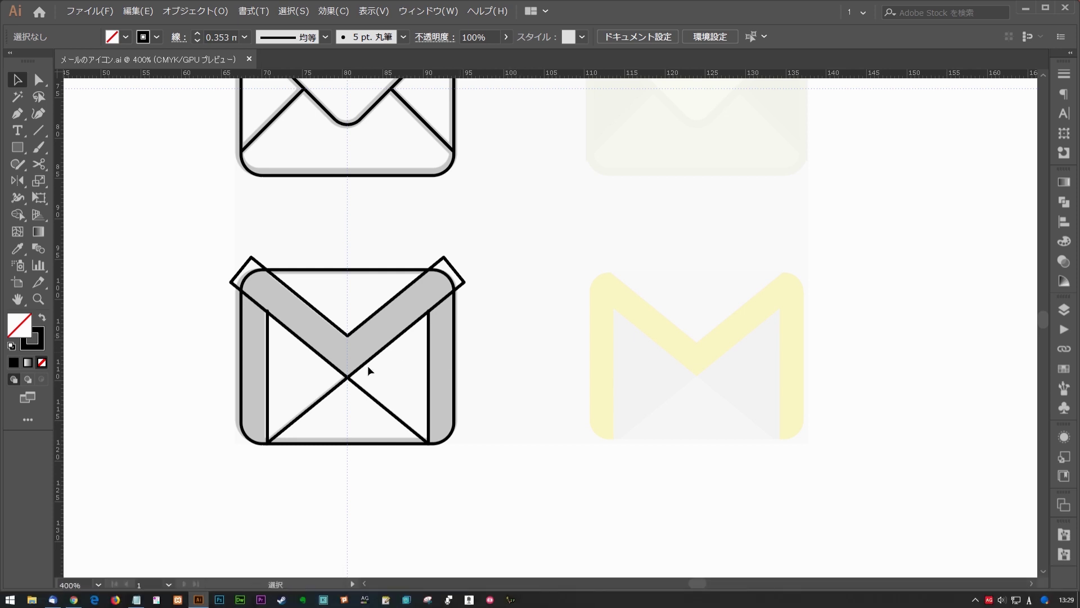
pyautogui.moveTo(441, 332); pyautogui.dragTo(414, 330)
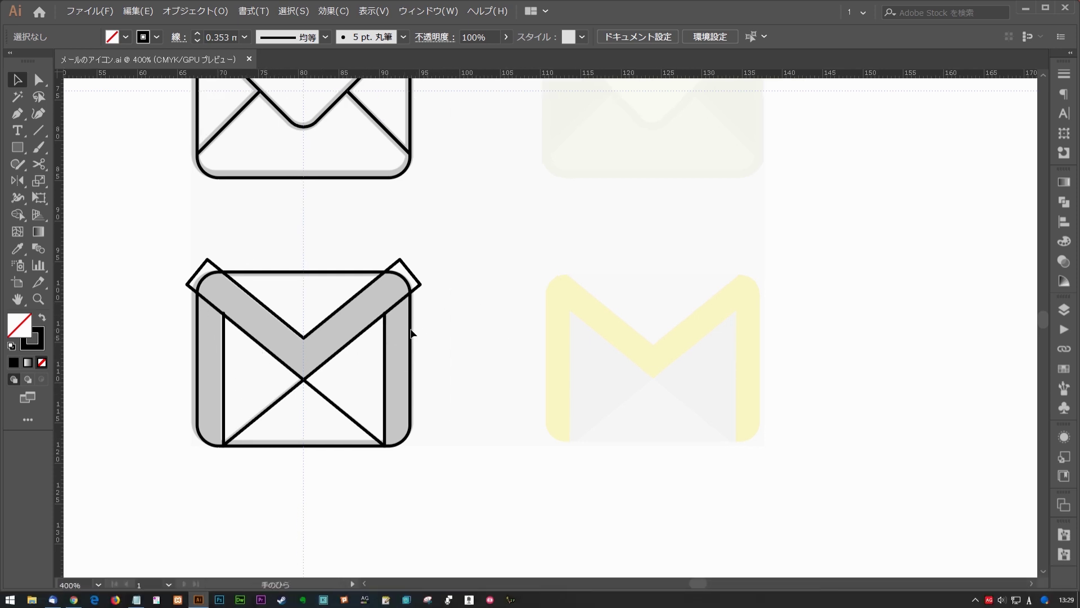
pyautogui.scroll(1, 316, 386)
pyautogui.scroll(2, 393, 336)
pyautogui.scroll(1, 393, 336)
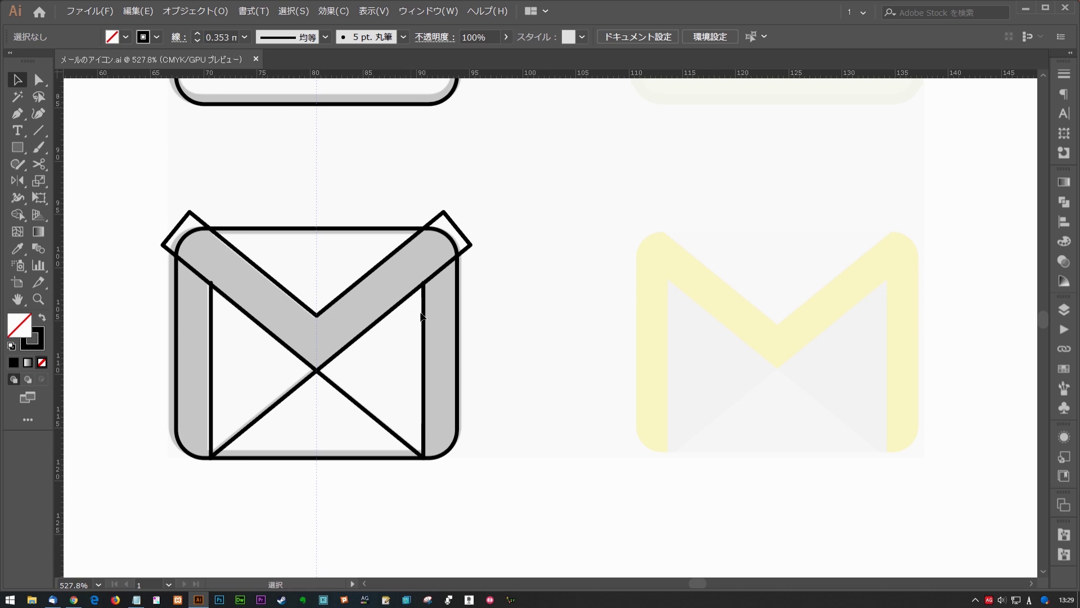
# Step: Marquee-select all of the outlined envelope's paths, ready for Shape Builder
pyautogui.click(374, 249)
pyautogui.press('a')
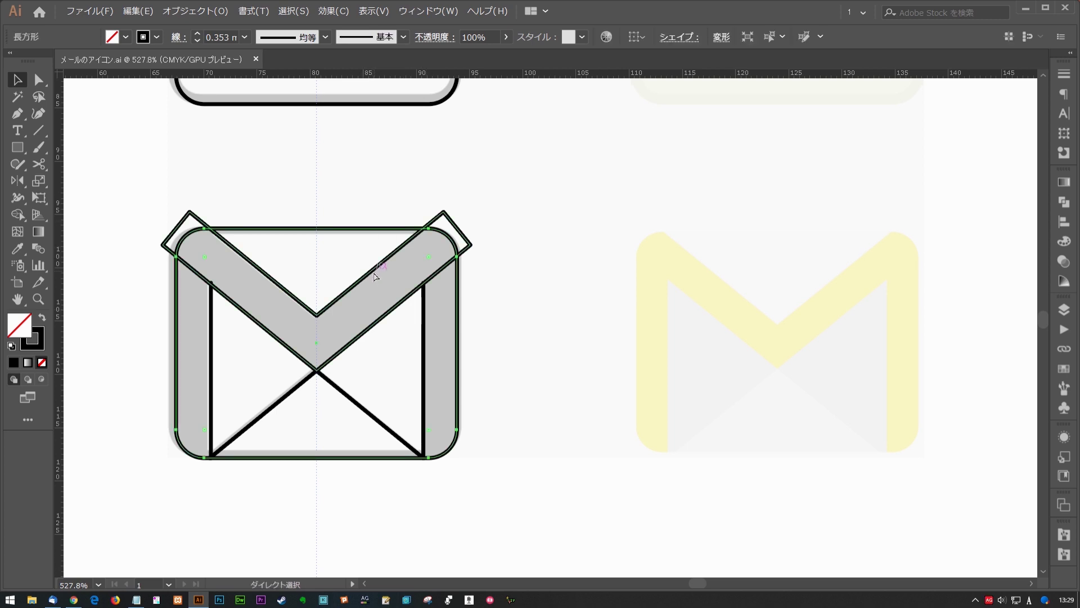
pyautogui.press('v')
pyautogui.click(306, 211)
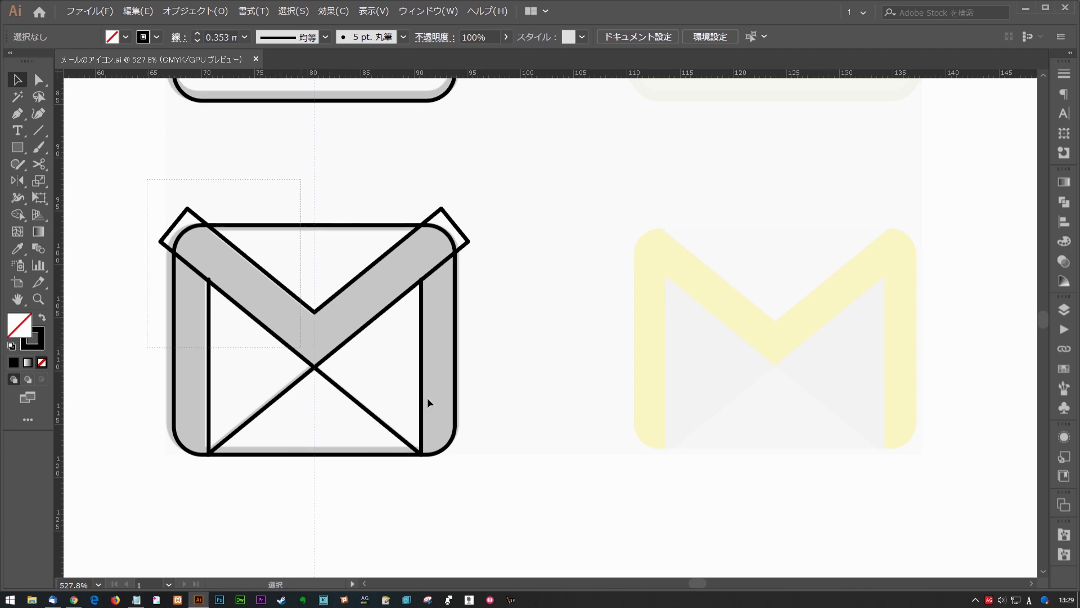
pyautogui.moveTo(428, 403); pyautogui.dragTo(538, 468)
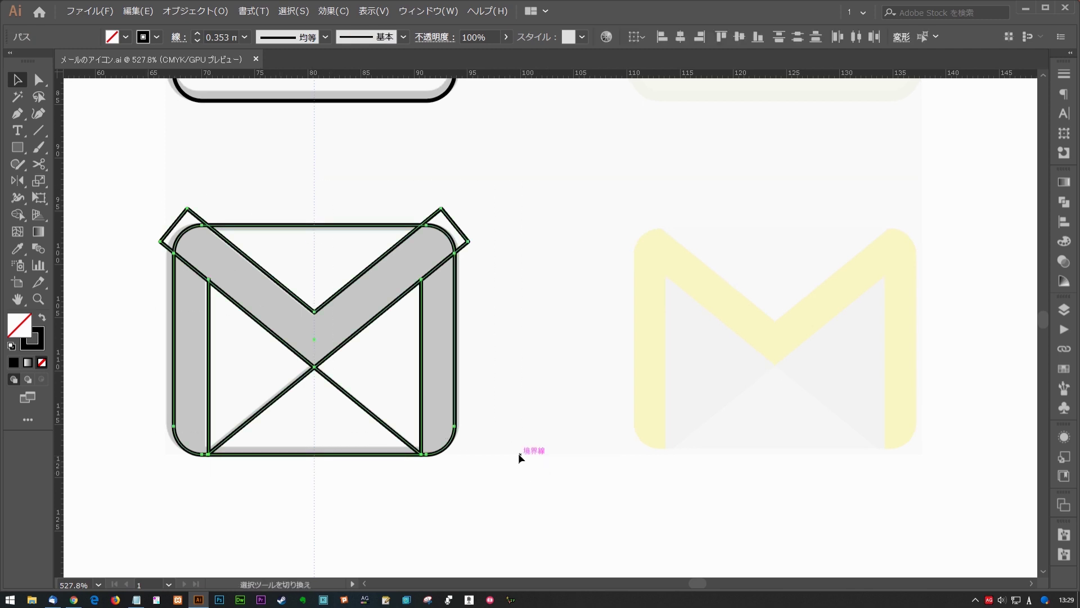
pyautogui.hotkey('shift', 'm')
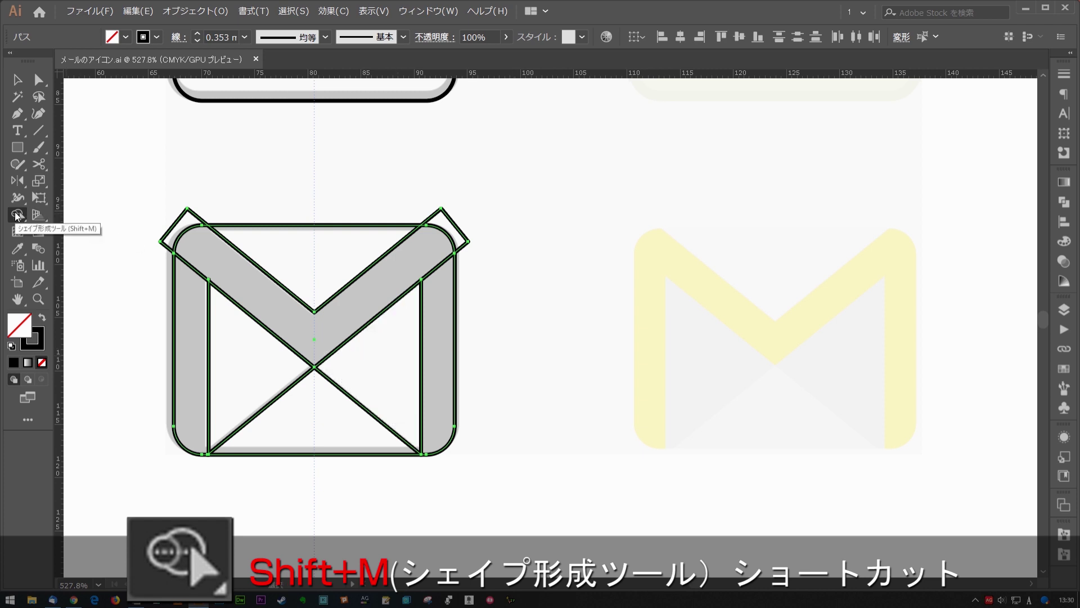
# Step: Merge the V band and both vertical side bands into one M shape with Shape Builder
pyautogui.moveTo(319, 176); pyautogui.dragTo(383, 301)
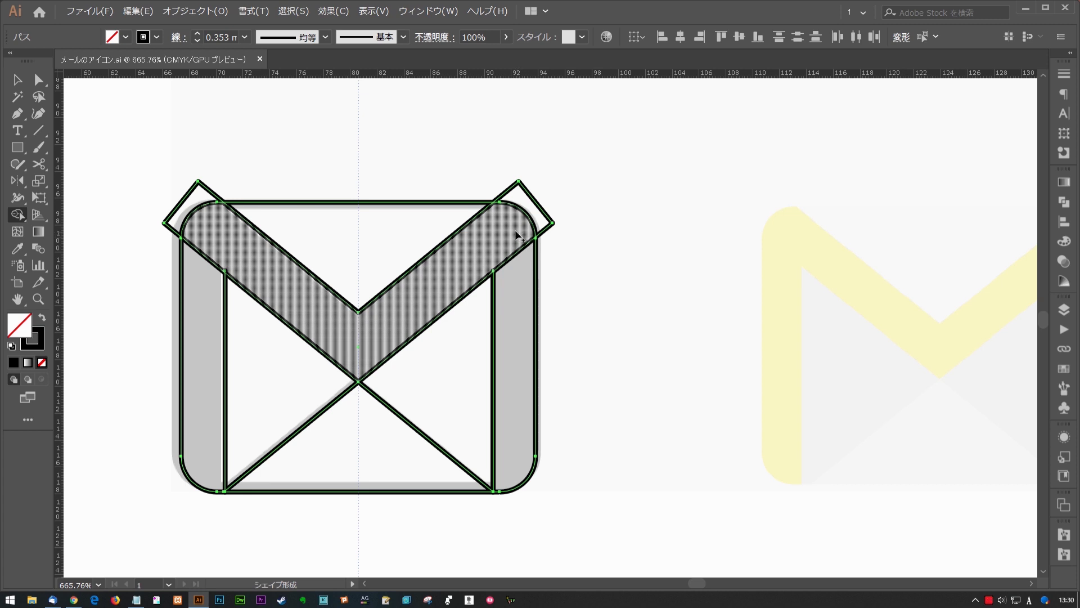
pyautogui.moveTo(518, 236); pyautogui.dragTo(518, 289)
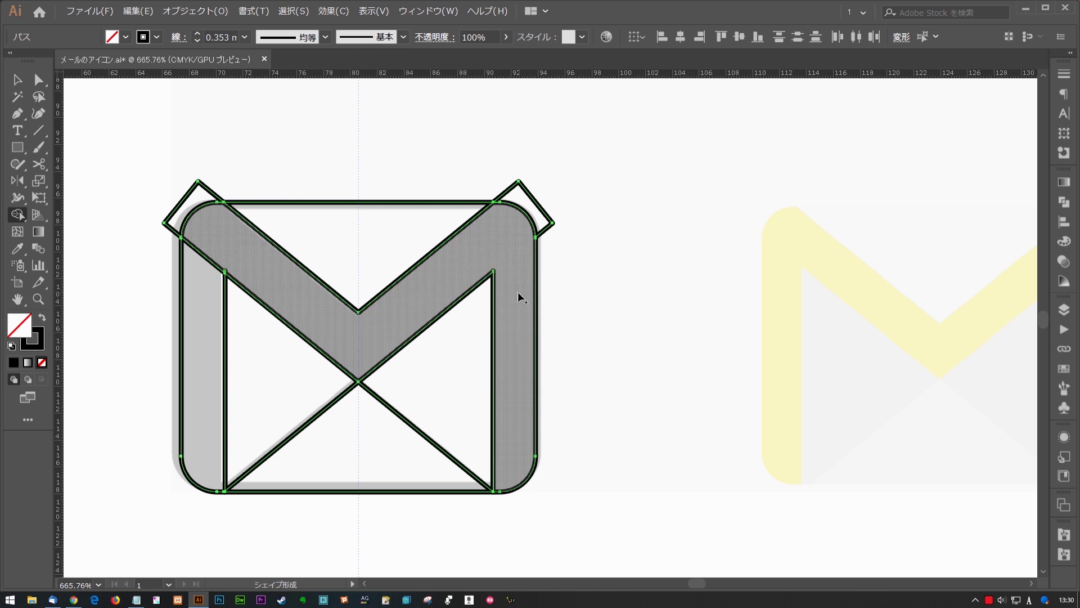
pyautogui.moveTo(198, 233); pyautogui.dragTo(209, 317)
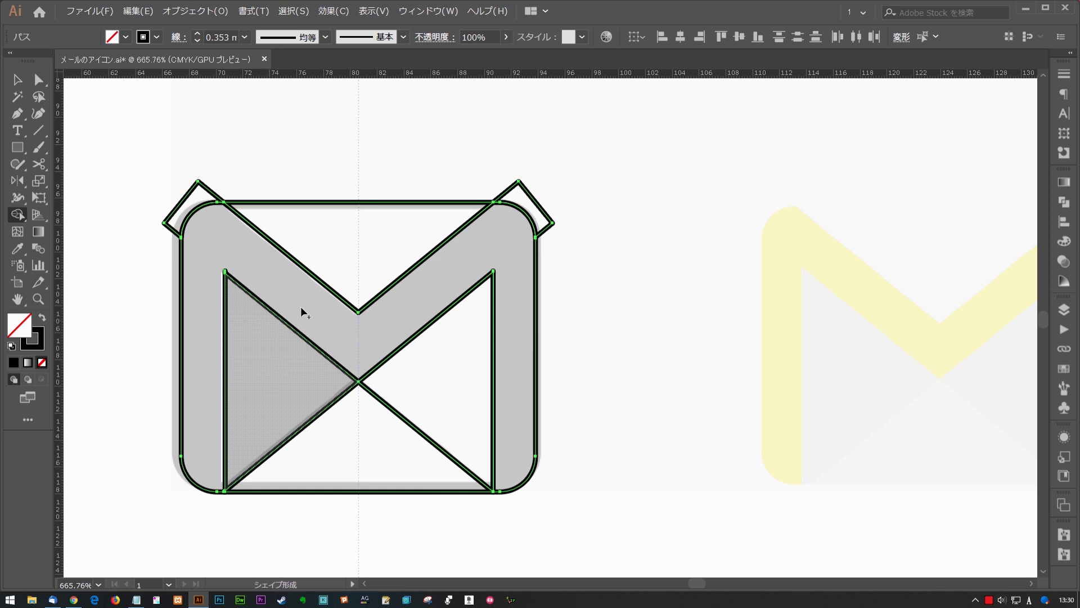
pyautogui.keyDown('ctrl'); pyautogui.click(585, 190); pyautogui.keyUp('ctrl')
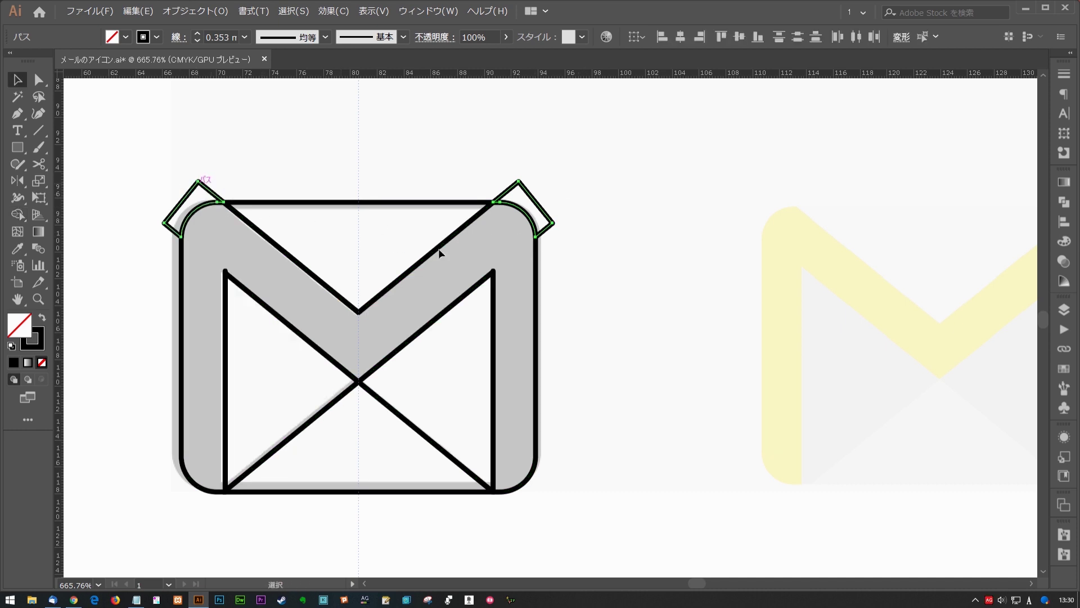
# Step: Delete the top-corner scraps and pull the top, side and bottom triangles apart
pyautogui.press('Delete')
pyautogui.moveTo(598, 302); pyautogui.dragTo(595, 297)
pyautogui.hotkey('ctrl', '-')
pyautogui.moveTo(434, 228)
pyautogui.mouseDown()
pyautogui.moveTo(433, 166)
pyautogui.moveTo(657, 196)
pyautogui.mouseUp()
pyautogui.moveTo(355, 319); pyautogui.dragTo(321, 279)
pyautogui.moveTo(394, 298); pyautogui.dragTo(402, 248)
pyautogui.moveTo(364, 339); pyautogui.dragTo(372, 420)
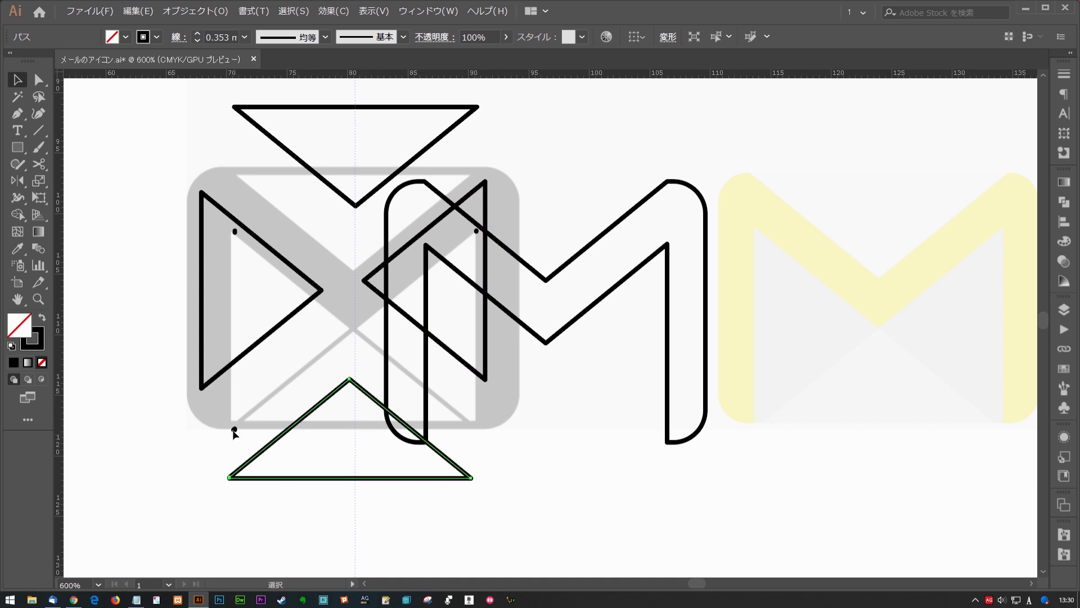
# Step: Undo the piece moves and select the triangle paths
pyautogui.hotkey('ctrl', 'z')
pyautogui.hotkey('ctrl', 'z')
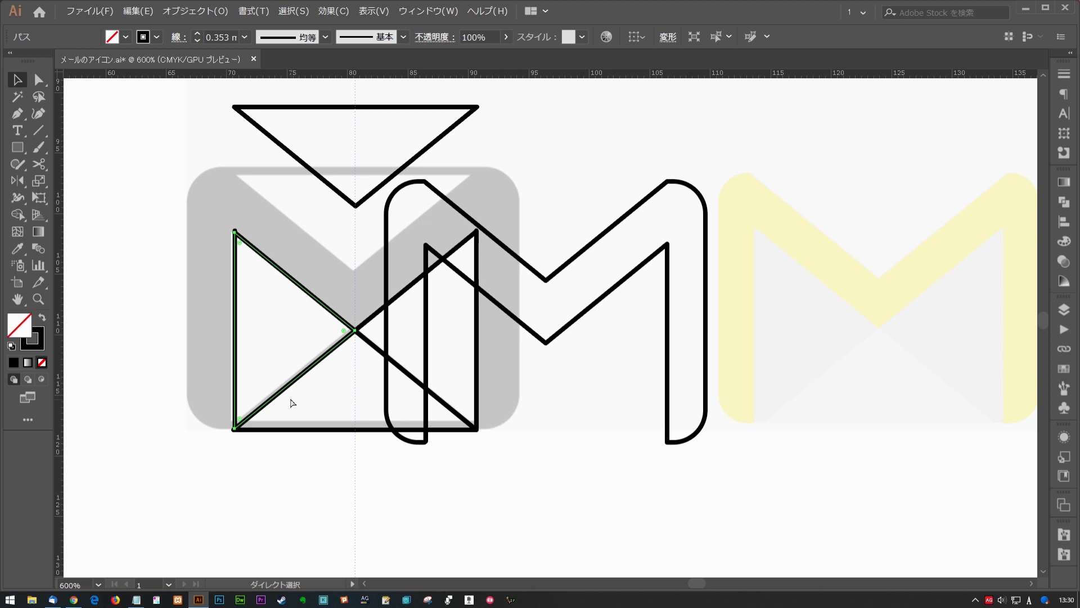
pyautogui.hotkey('ctrl', 'z')
pyautogui.hotkey('ctrl', 'z')
pyautogui.press('v')
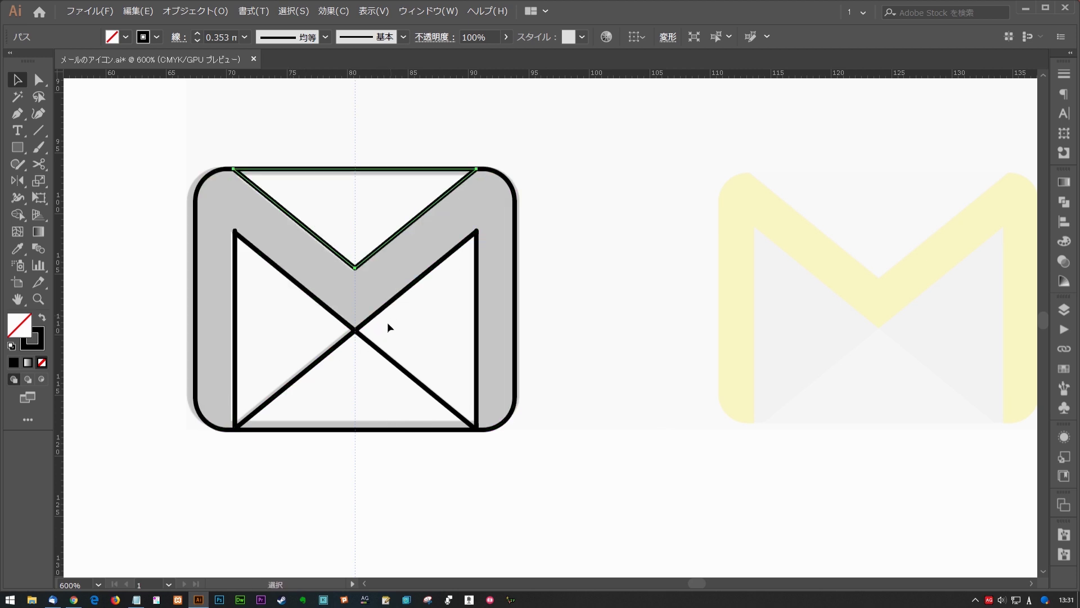
pyautogui.click(386, 319)
pyautogui.click(376, 350)
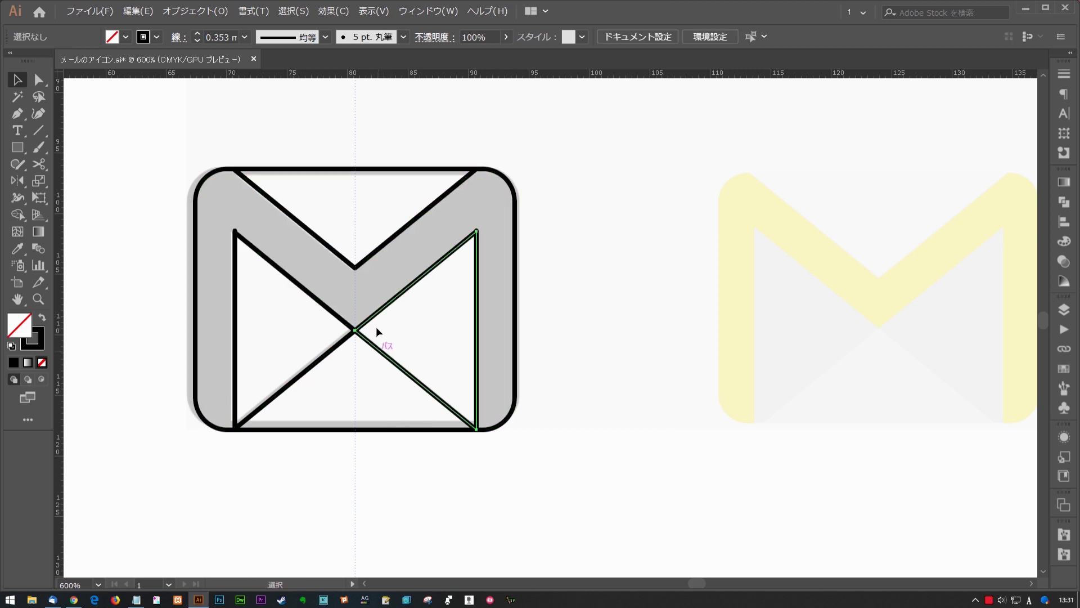
# Step: Hide all envelope paths and the stray points with Ctrl+3, then show all again
pyautogui.keyDown('shift'); pyautogui.click(331, 313); pyautogui.keyUp('shift')
pyautogui.hotkey('ctrl', 'a')
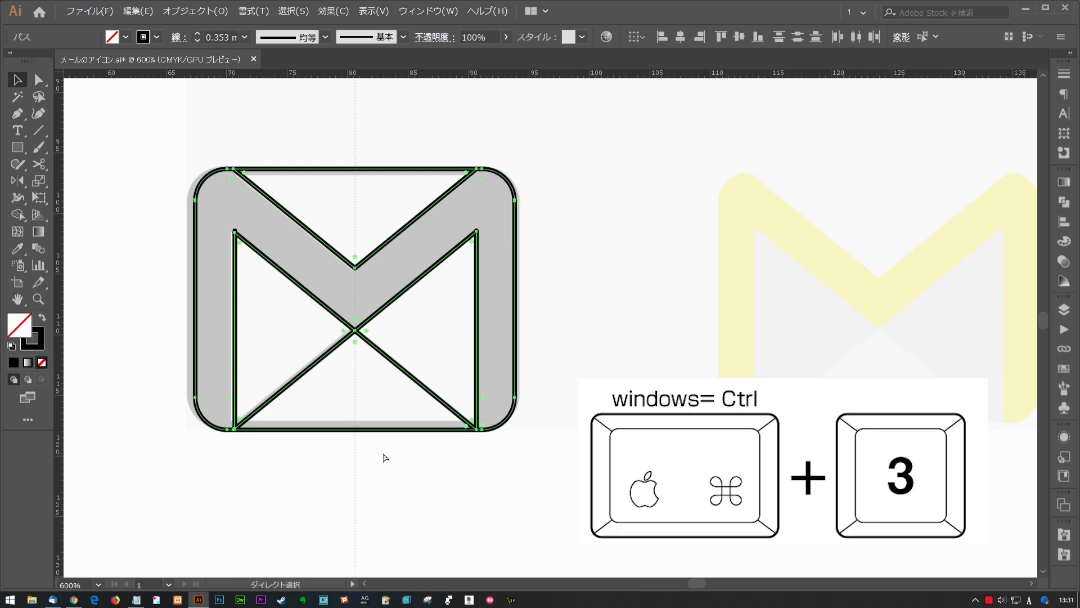
pyautogui.hotkey('ctrl', '3')
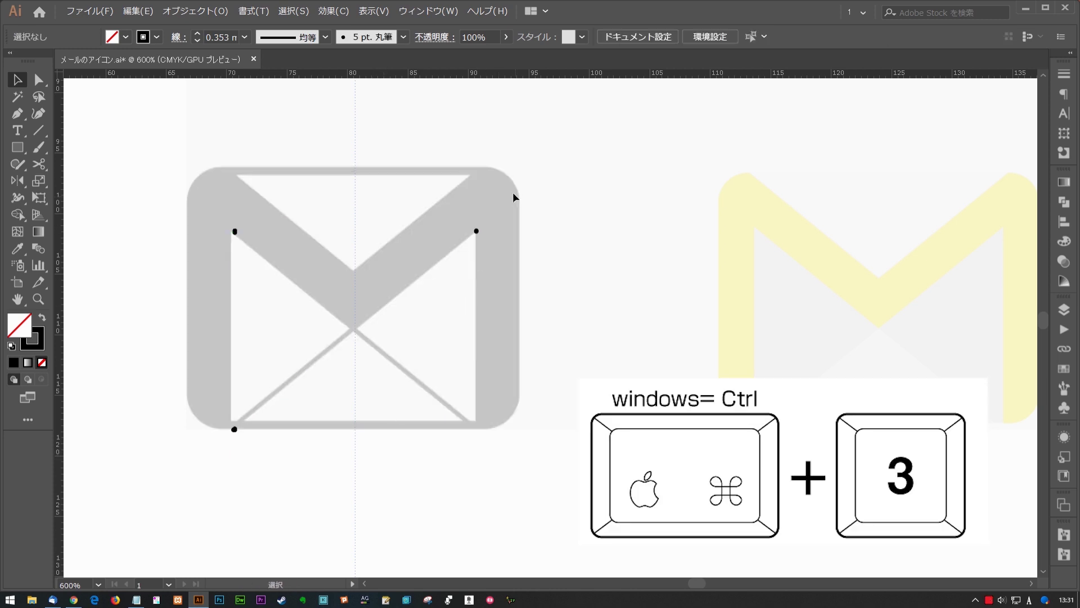
pyautogui.moveTo(542, 179); pyautogui.dragTo(230, 487)
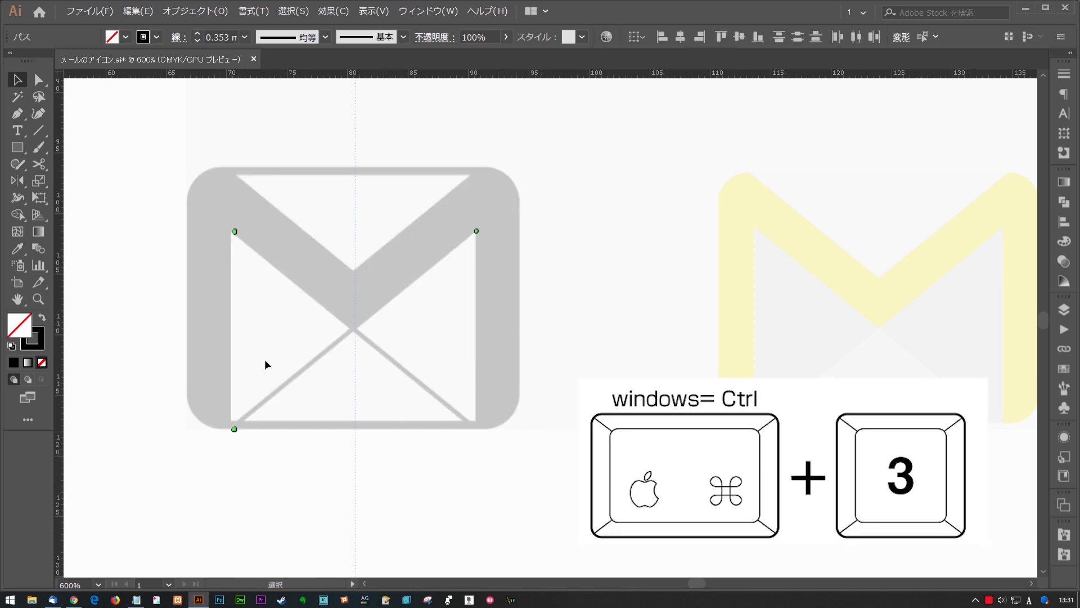
pyautogui.hotkey('ctrl', '3')
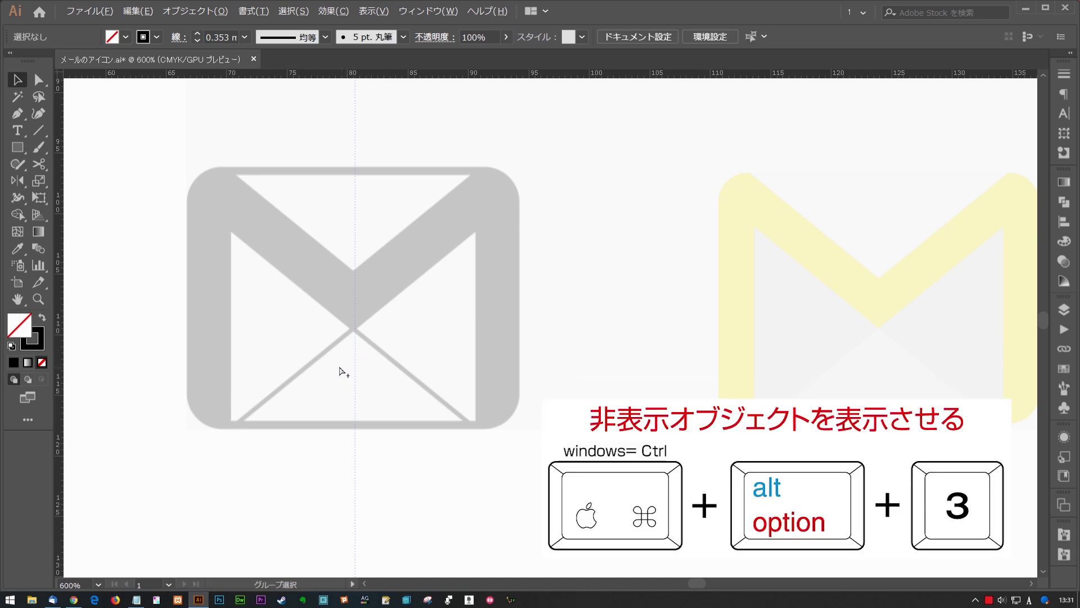
pyautogui.hotkey('ctrl', 'alt', '3')
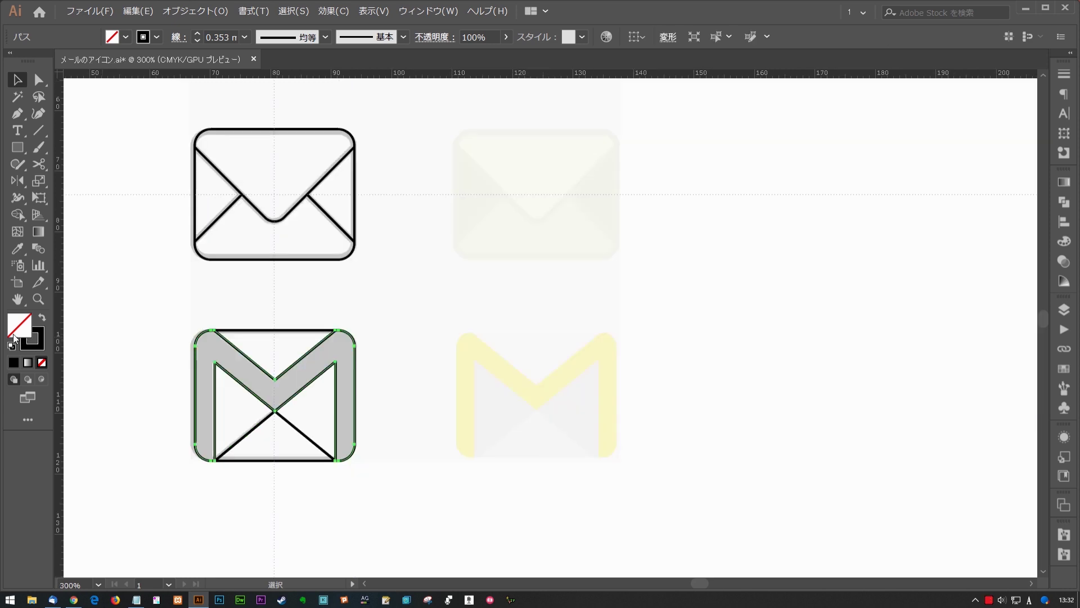
# Step: Fill the M envelope shape with solid black
pyautogui.click(13, 378)
pyautogui.click(396, 296)
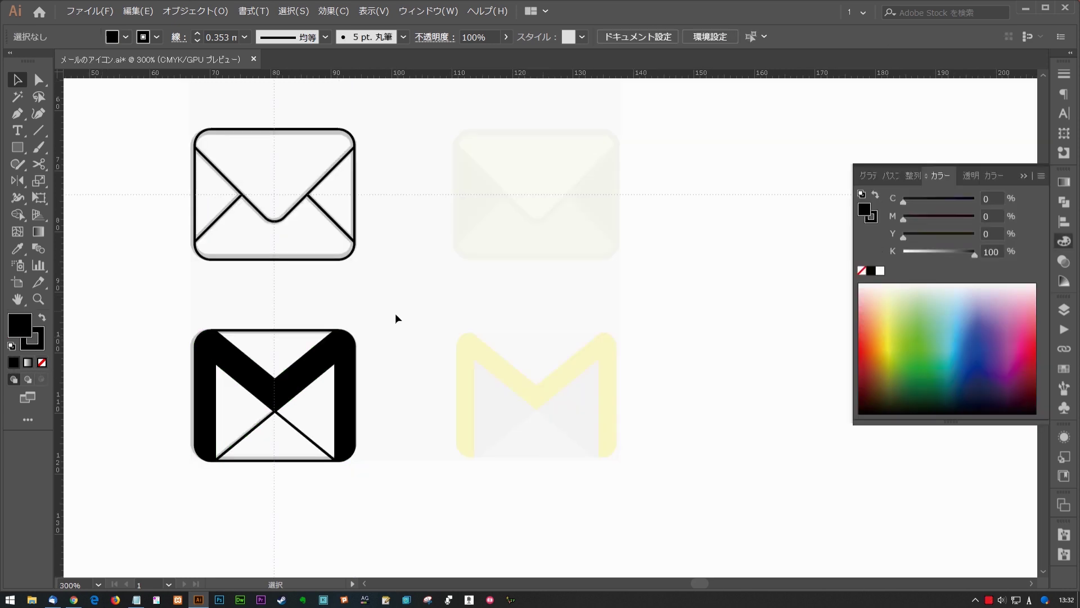
pyautogui.hotkey('ctrl', '-')
pyautogui.scroll(3, 386, 285)
pyautogui.hscroll(4, 386, 285)
pyautogui.hscroll(1, 266, 258)
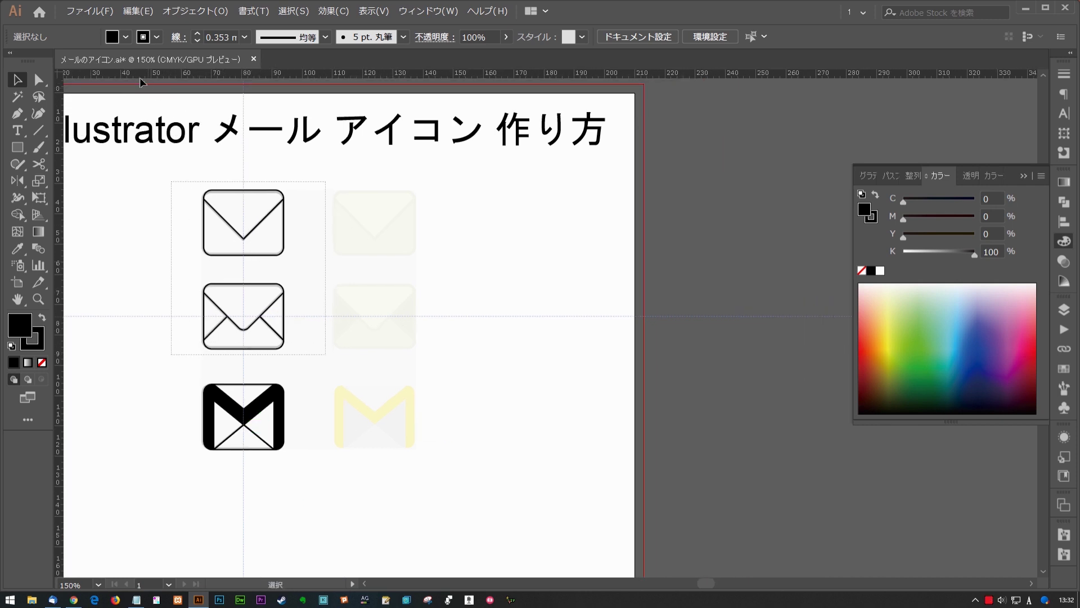
# Step: Give the two upper envelopes 1 mm strokes and paste the rectangle in place
pyautogui.moveTo(144, 85); pyautogui.dragTo(170, 82)
pyautogui.click(197, 33)
pyautogui.scroll(5, 242, 507)
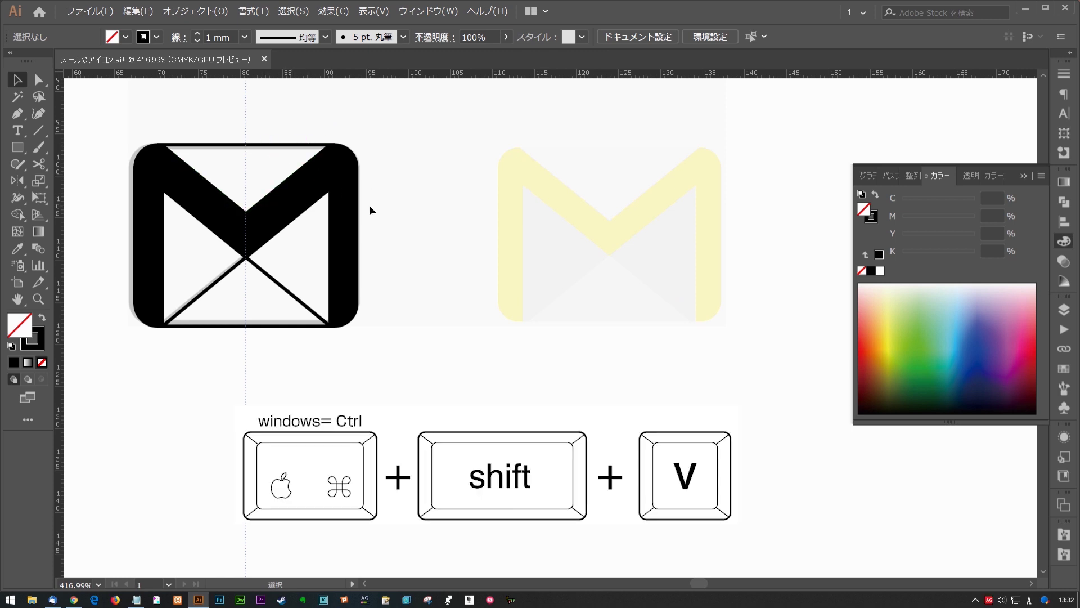
pyautogui.press('ctrl')
pyautogui.hotkey('ctrl', 'shift', 'v')
pyautogui.scroll(1, 258, 182)
pyautogui.scroll(2, 194, 194)
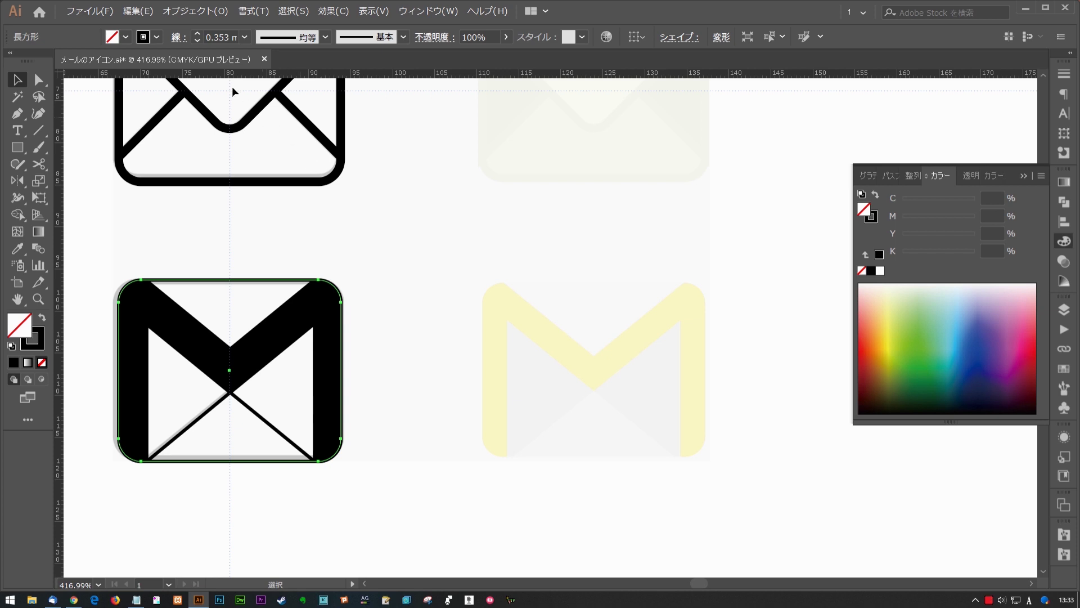
# Step: Select the whole left column of black icons
pyautogui.hotkey('ctrl', 'shift', 'a')
pyautogui.scroll(-3, 254, 528)
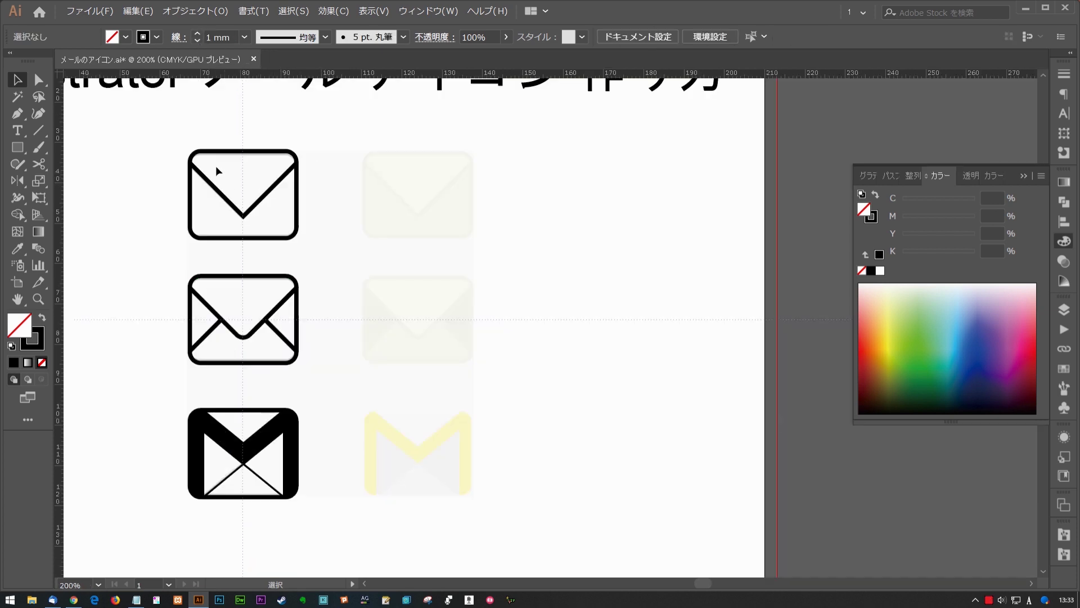
pyautogui.scroll(2, 345, 284)
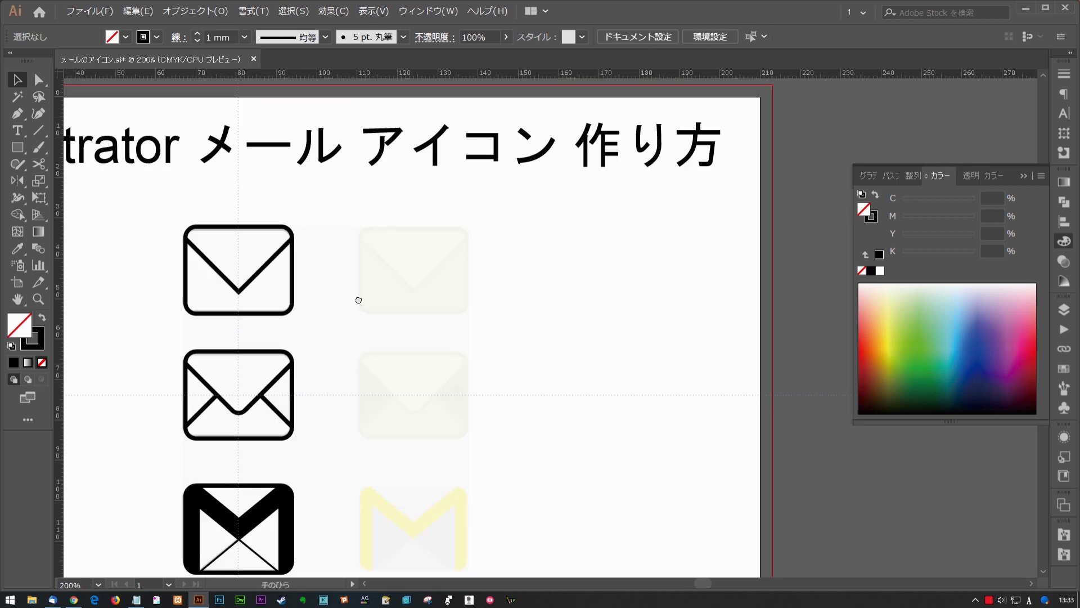
pyautogui.scroll(-2, 357, 301)
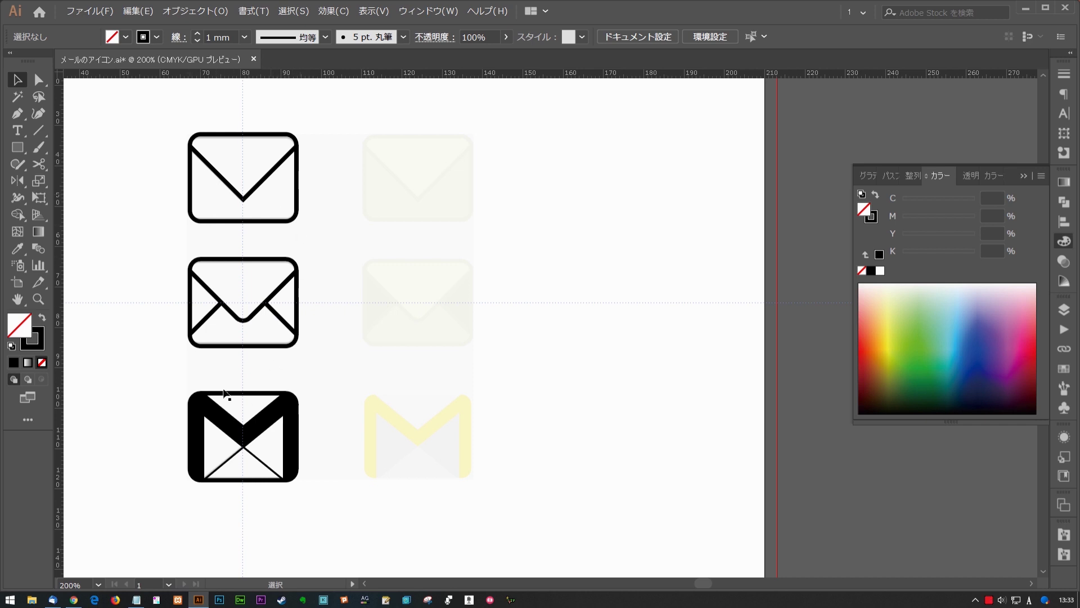
pyautogui.hscroll(2, 252, 213)
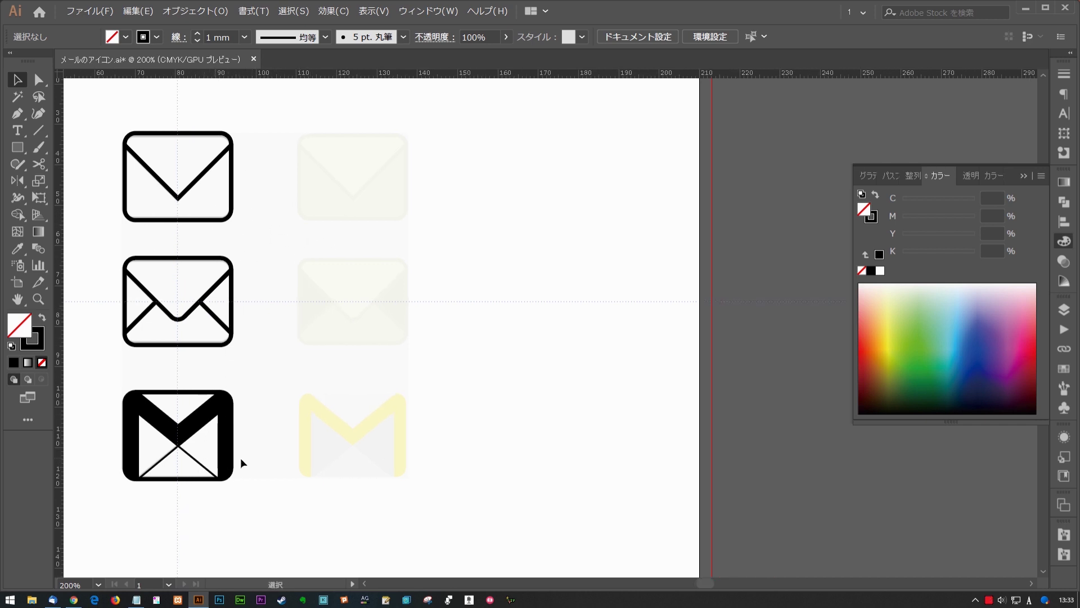
pyautogui.moveTo(260, 119); pyautogui.dragTo(114, 506)
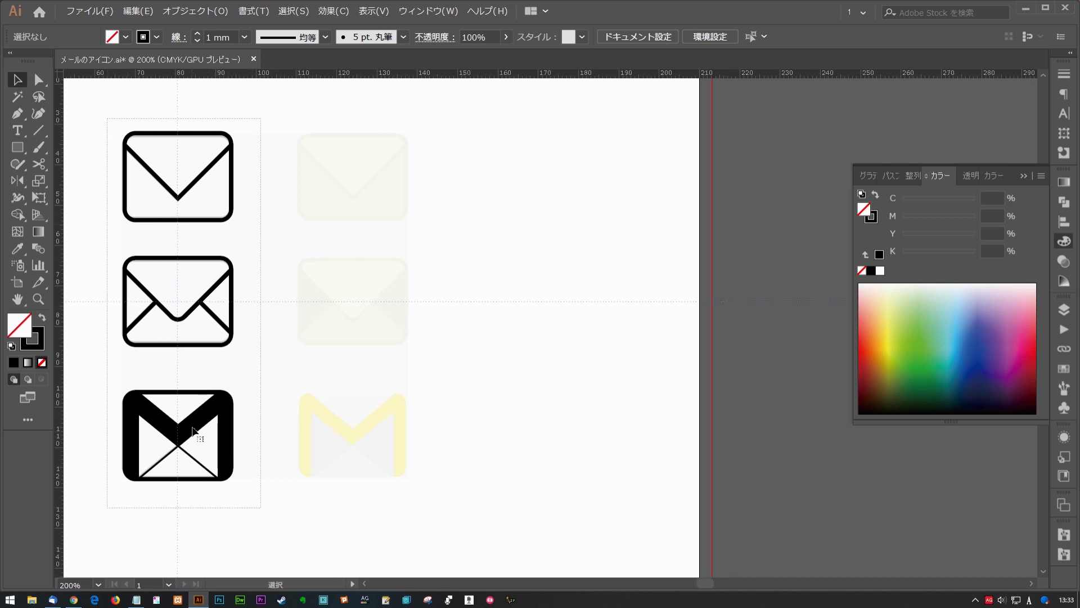
# Step: Duplicate the left icon column to a new column on the right
pyautogui.keyDown('alt'); pyautogui.moveTo(226, 309); pyautogui.dragTo(413, 295); pyautogui.keyUp('alt')
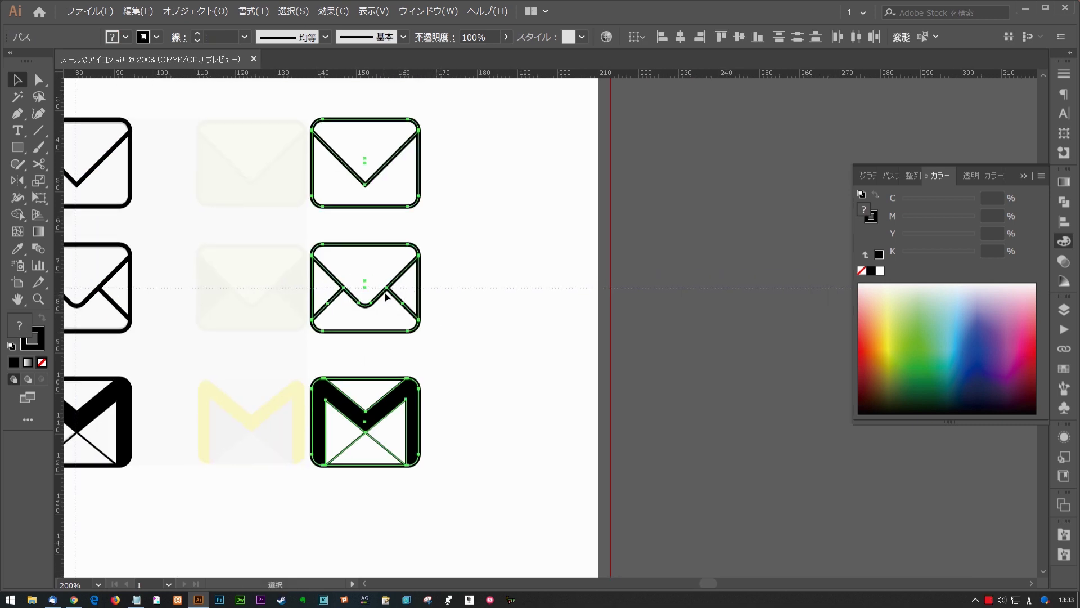
pyautogui.click(272, 285)
pyautogui.moveTo(272, 285); pyautogui.dragTo(332, 272)
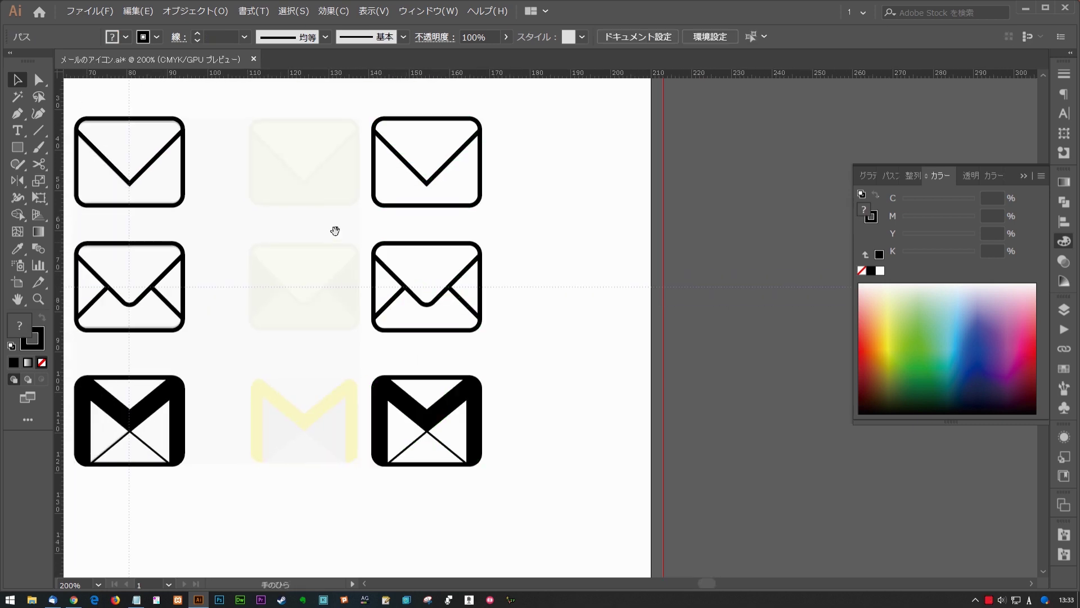
pyautogui.scroll(2, 417, 225)
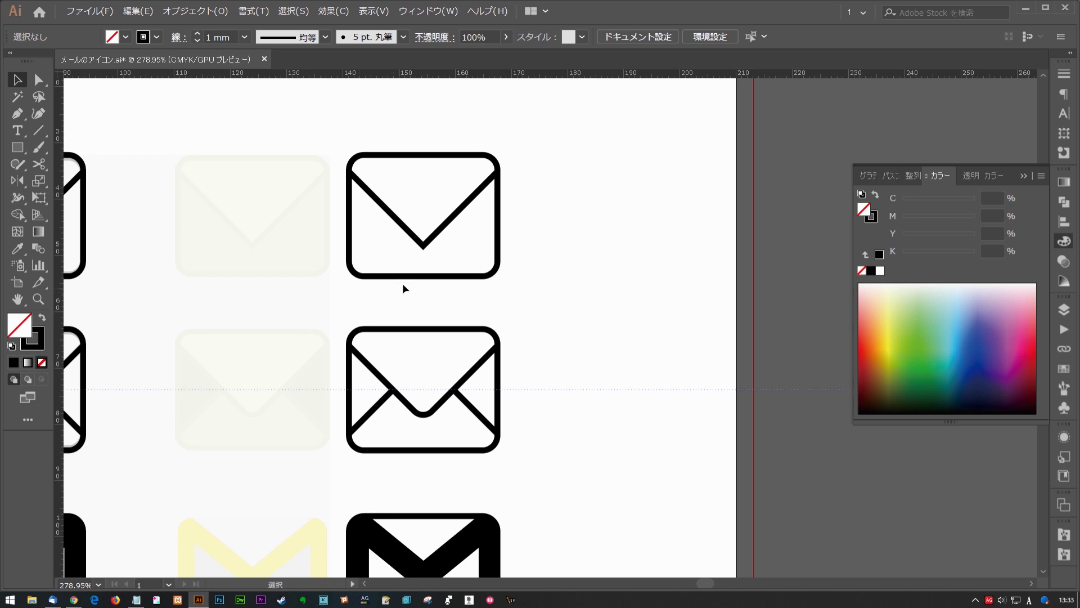
# Step: Select the middle and top envelopes in the new column
pyautogui.click(412, 276)
pyautogui.click(450, 376)
pyautogui.moveTo(384, 401); pyautogui.dragTo(376, 367)
pyautogui.moveTo(315, 273); pyautogui.dragTo(526, 428)
pyautogui.keyDown('shift'); pyautogui.click(487, 236); pyautogui.keyUp('shift')
pyautogui.hotkey('shift', 'm')
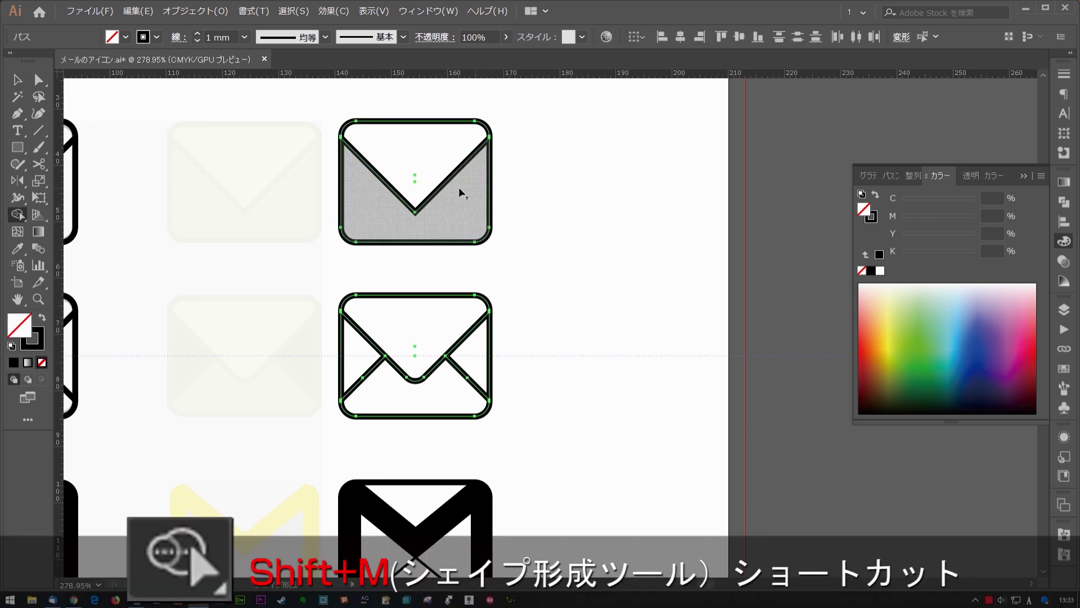
pyautogui.click(422, 158)
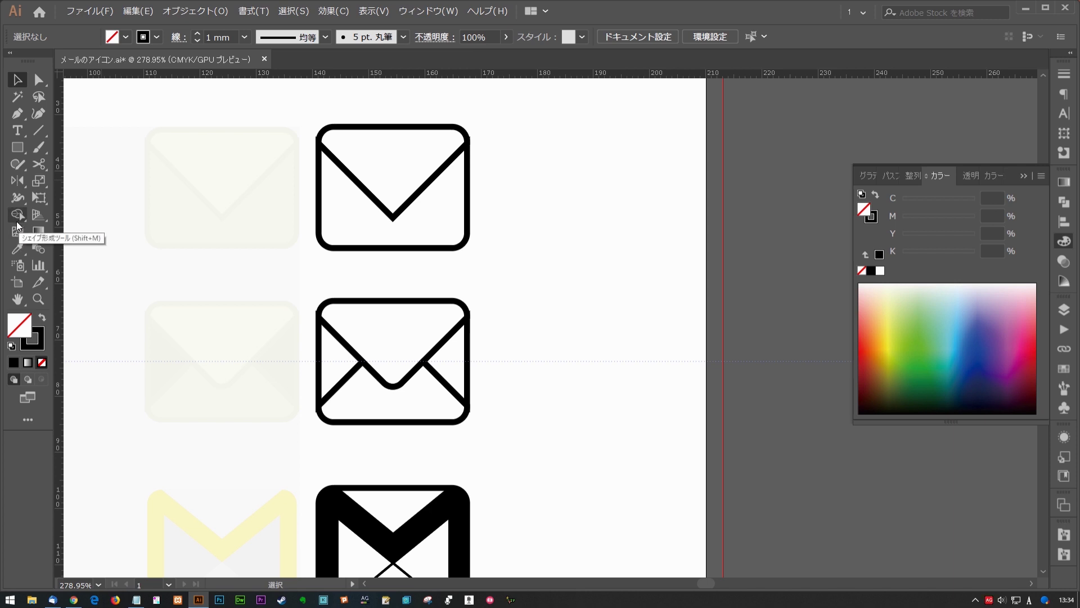
pyautogui.scroll(3, 495, 315)
pyautogui.click(141, 470)
# Step: Select the envelopes in the right column
pyautogui.click(243, 402)
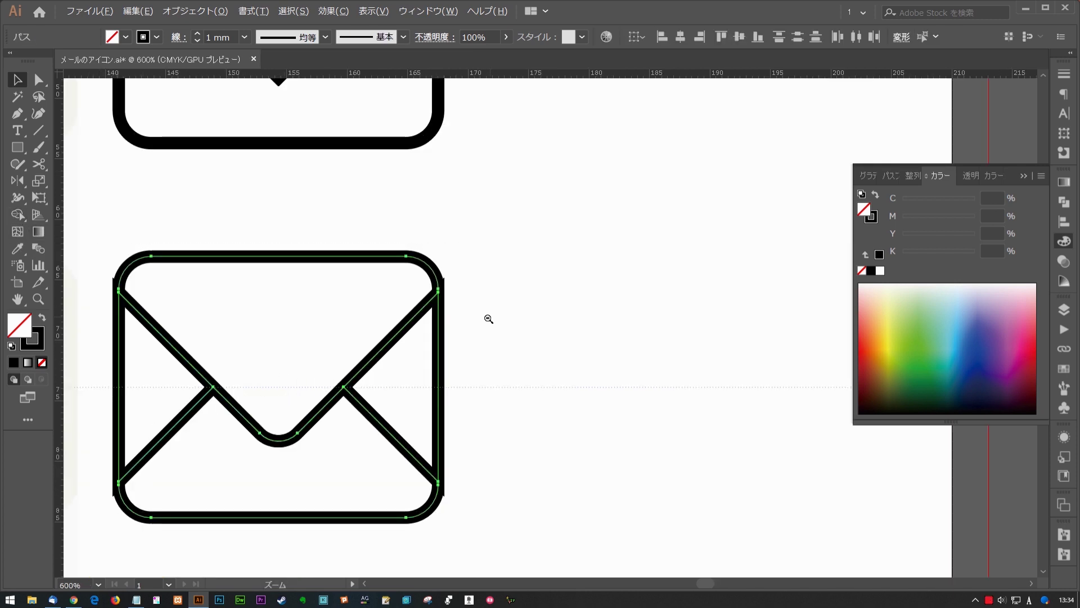
pyautogui.scroll(-2, 506, 313)
pyautogui.scroll(5, 429, 306)
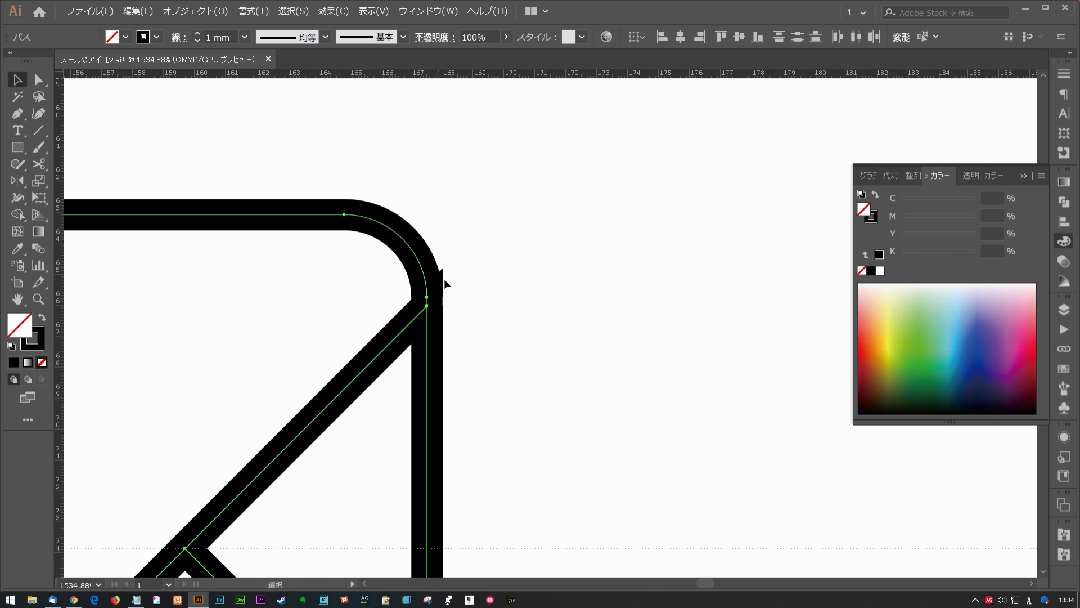
pyautogui.hotkey('ctrl', '-')
pyautogui.hotkey('ctrl', '-')
pyautogui.hotkey('ctrl', '-')
pyautogui.hotkey('ctrl', '-')
pyautogui.hotkey('ctrl', 'a')
pyautogui.moveTo(266, 110); pyautogui.dragTo(498, 518)
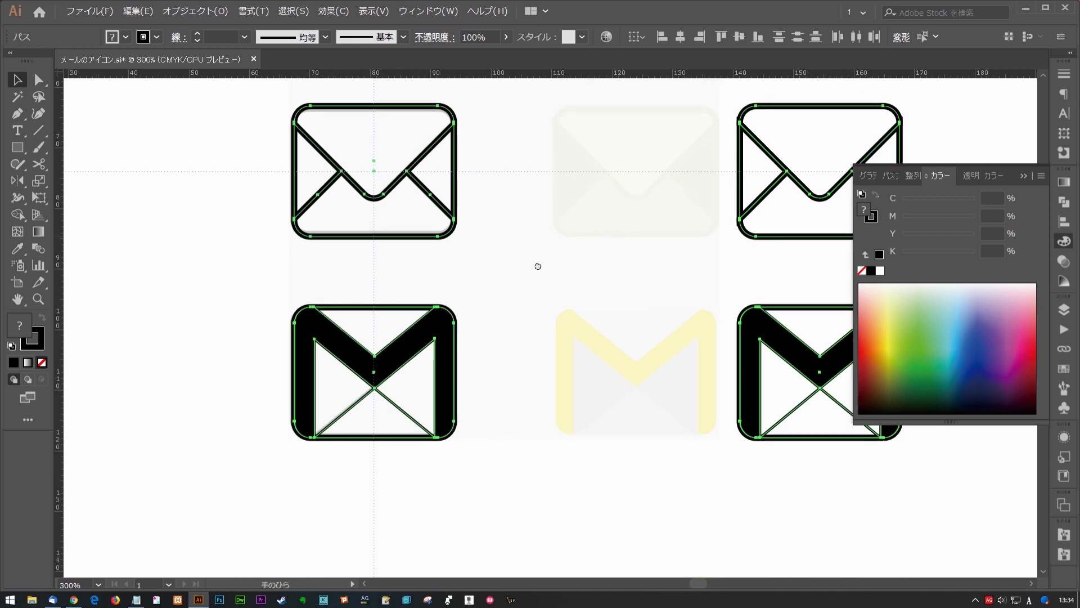
pyautogui.moveTo(574, 241); pyautogui.dragTo(124, 495)
# Step: Set Round Join corners on their strokes in the Stroke panel
pyautogui.hotkey('ctrl', 'F10')
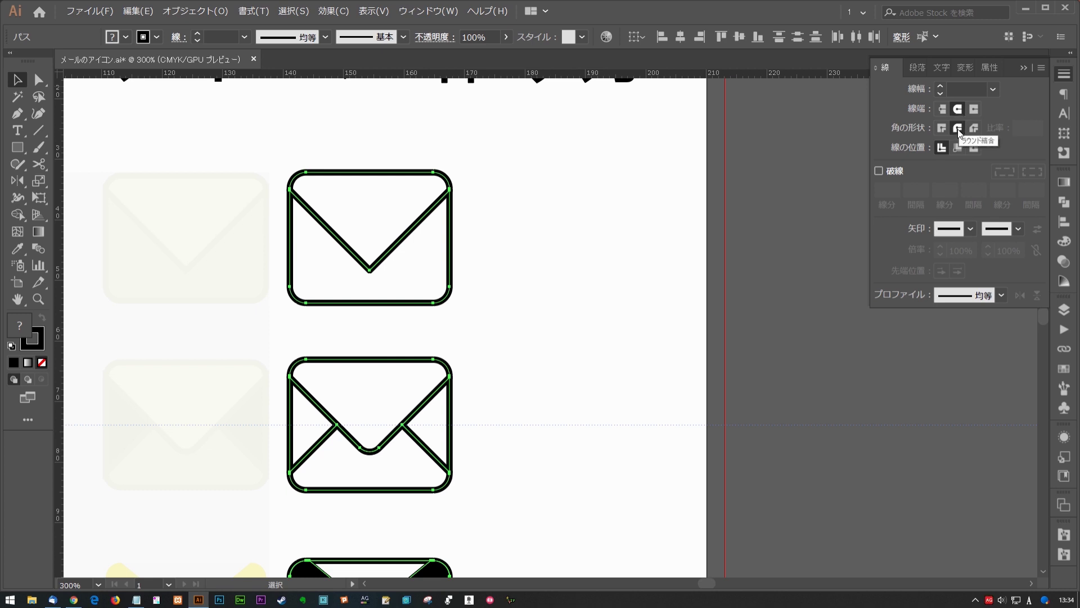
pyautogui.scroll(5, 472, 208)
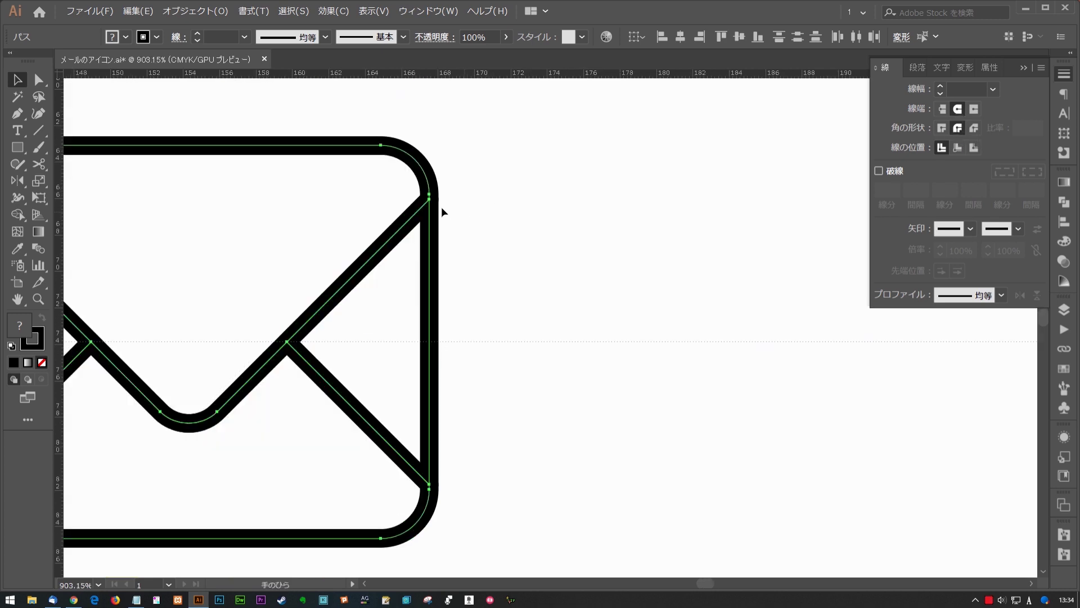
pyautogui.click(453, 211)
pyautogui.scroll(-5, 458, 291)
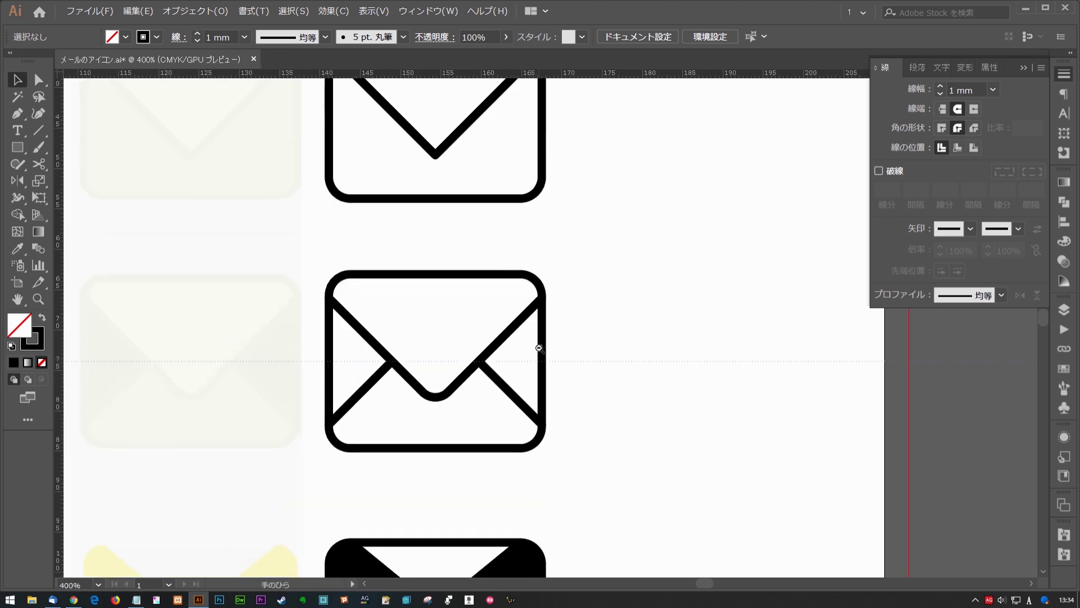
pyautogui.moveTo(563, 288); pyautogui.dragTo(560, 349)
pyautogui.scroll(-2, 559, 225)
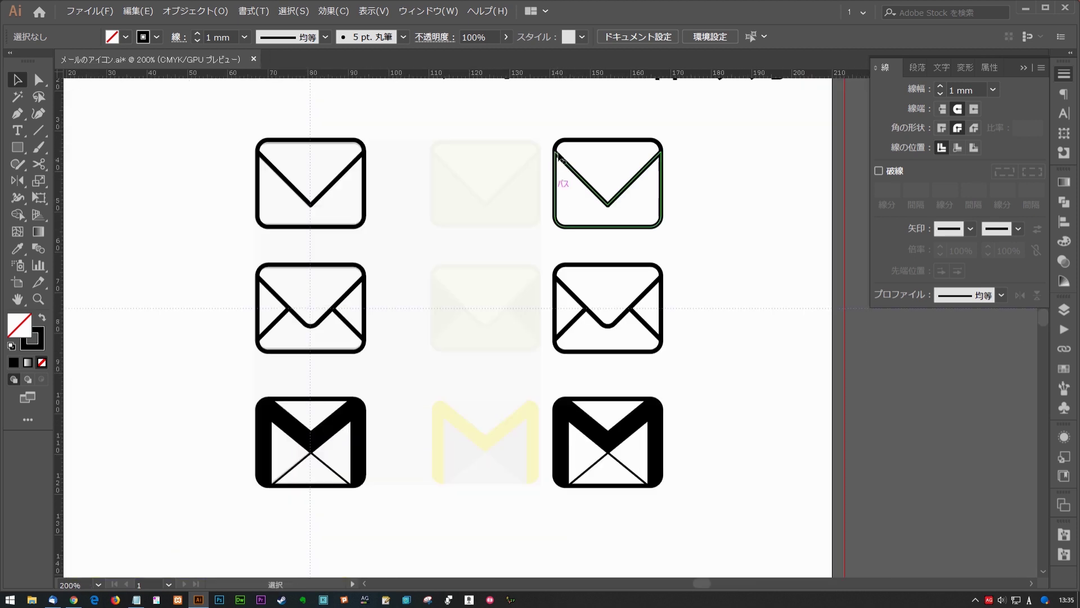
# Step: Select the whole top-left envelope and Alt-drag a copy to its left
pyautogui.moveTo(366, 187); pyautogui.dragTo(358, 197)
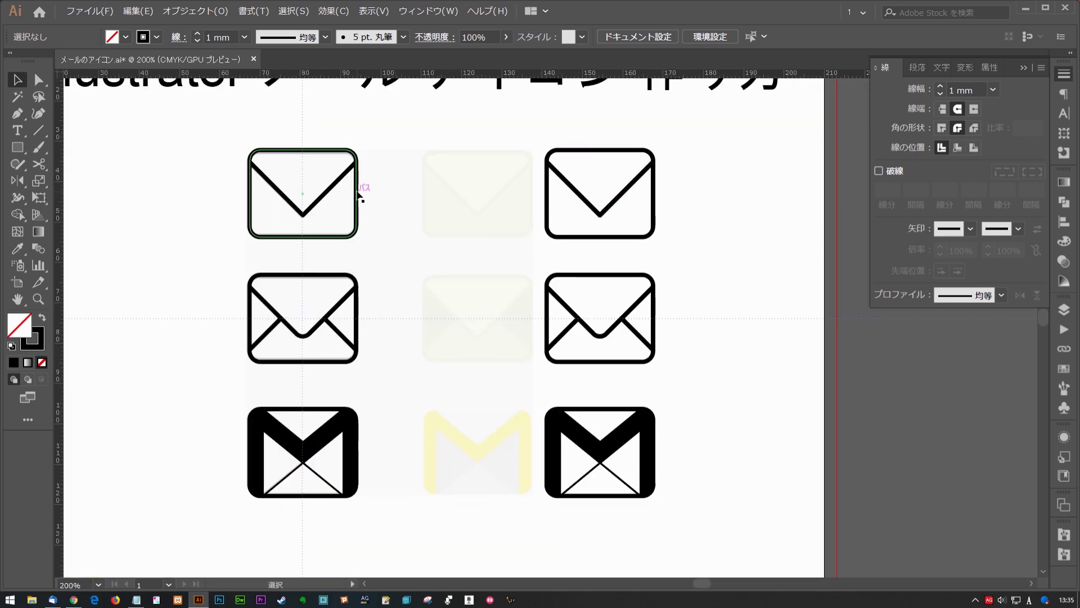
pyautogui.click(357, 197)
pyautogui.hscroll(-1, 396, 261)
pyautogui.moveTo(419, 144); pyautogui.dragTo(258, 249)
pyautogui.moveTo(290, 214); pyautogui.dragTo(130, 214)
# Step: Shrink the copied envelope to about half size with the Scale tool, keeping thick strokes
pyautogui.press('s')
pyautogui.hscroll(-10, 506, 212)
pyautogui.scroll(4, 425, 243)
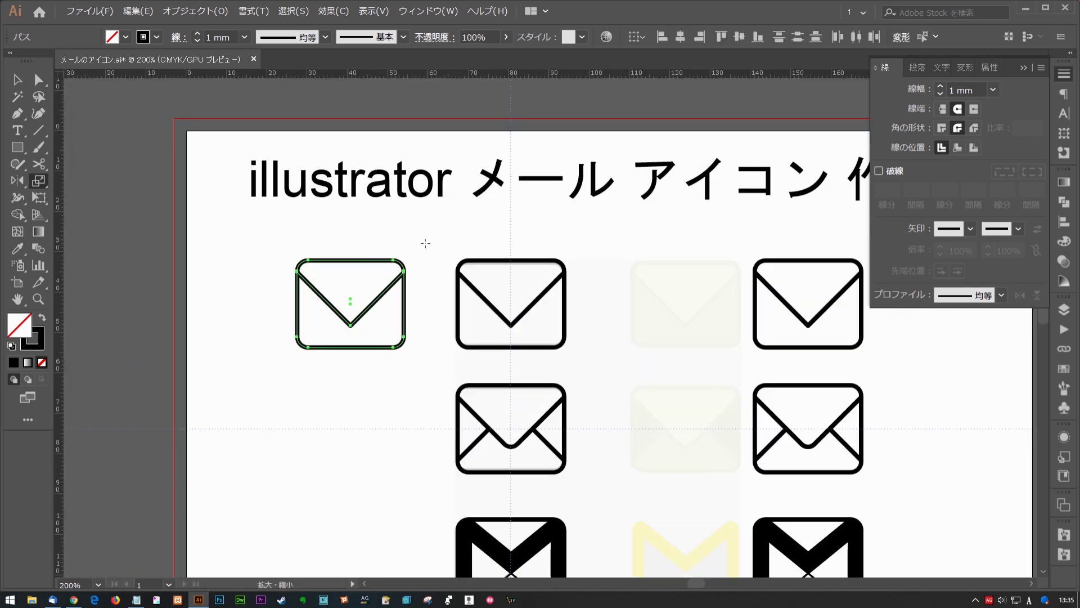
pyautogui.moveTo(426, 249)
pyautogui.mouseDown()
pyautogui.moveTo(577, 132)
pyautogui.moveTo(426, 250)
pyautogui.mouseUp()
pyautogui.scroll(3, 351, 276)
pyautogui.moveTo(527, 190)
pyautogui.mouseDown()
pyautogui.moveTo(442, 264)
pyautogui.moveTo(448, 283)
pyautogui.mouseUp()
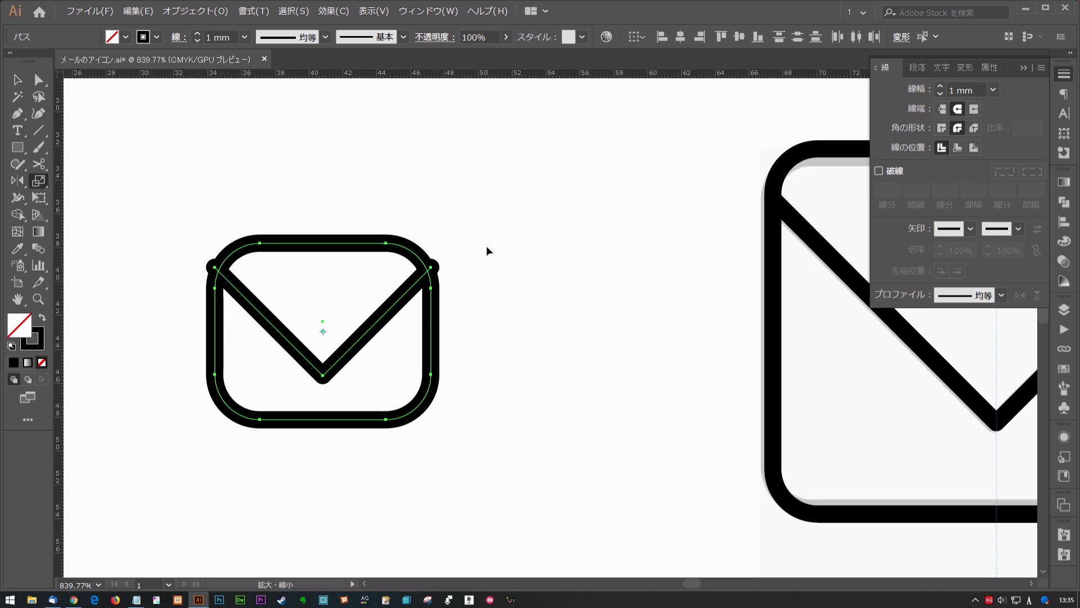
# Step: Deselect the envelope and undo its half-size shrink
pyautogui.hotkey('ctrl', 'shift', 'a')
pyautogui.press('v')
pyautogui.scroll(3, 445, 270)
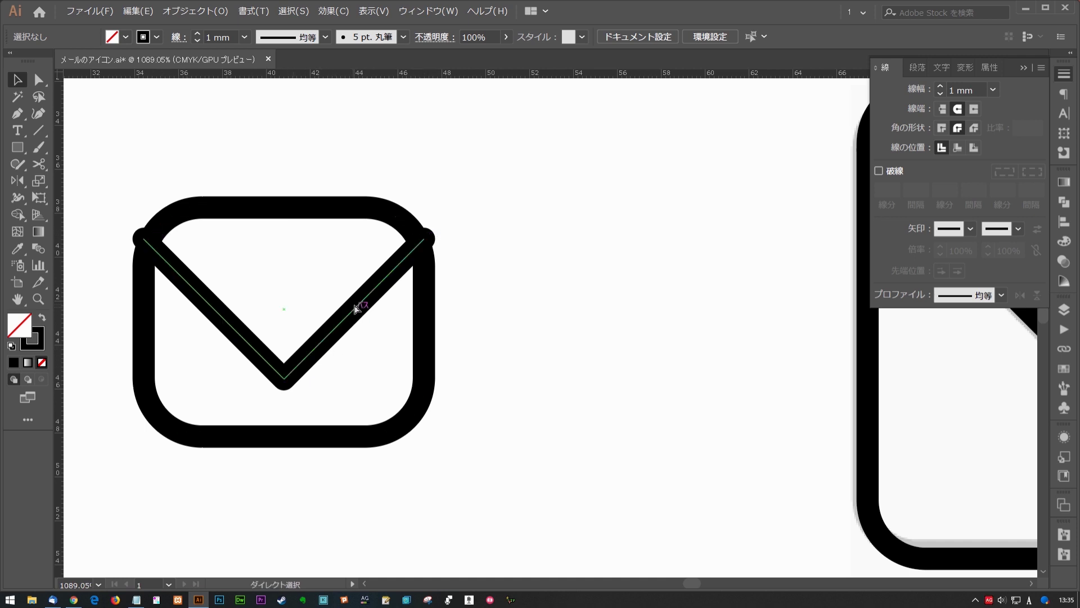
pyautogui.hotkey('ctrl', 'z')
pyautogui.keyDown('ctrl'); pyautogui.keyDown('alt'); pyautogui.click(535, 345); pyautogui.keyUp('alt'); pyautogui.keyUp('ctrl')
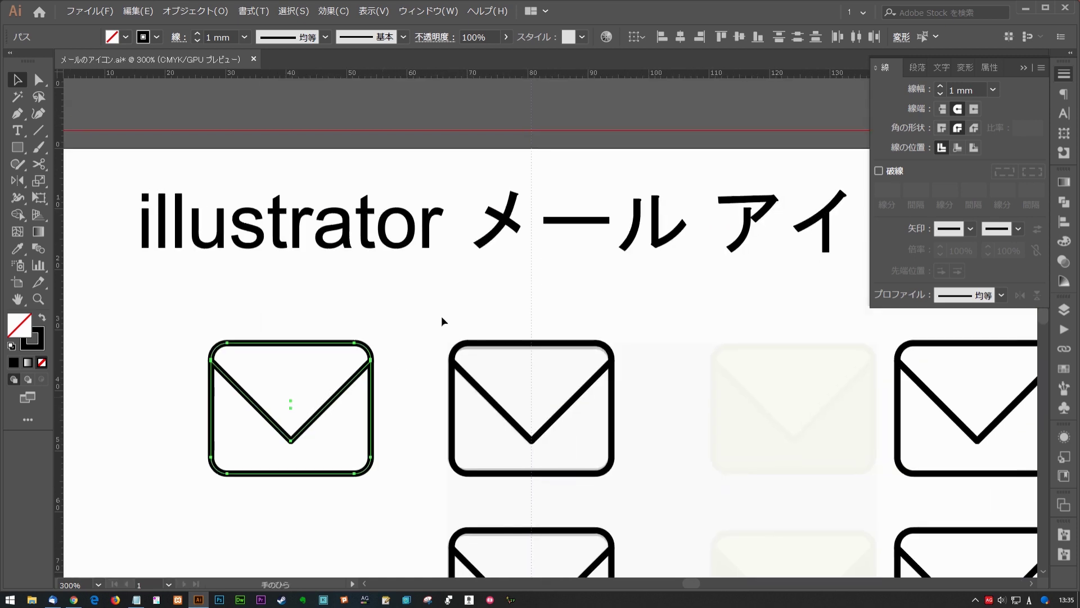
# Step: Rescale the copied envelope until it matches the other icons' size
pyautogui.press('s')
pyautogui.moveTo(402, 329); pyautogui.dragTo(598, 183)
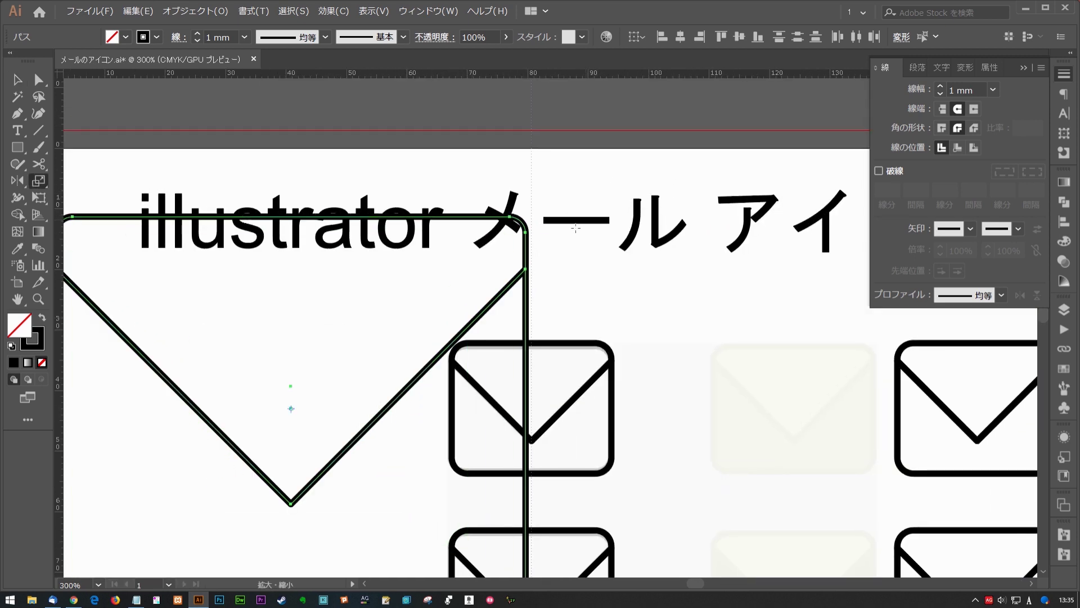
pyautogui.moveTo(581, 222); pyautogui.dragTo(564, 250)
pyautogui.moveTo(515, 201); pyautogui.dragTo(437, 292)
pyautogui.scroll(3, 422, 284)
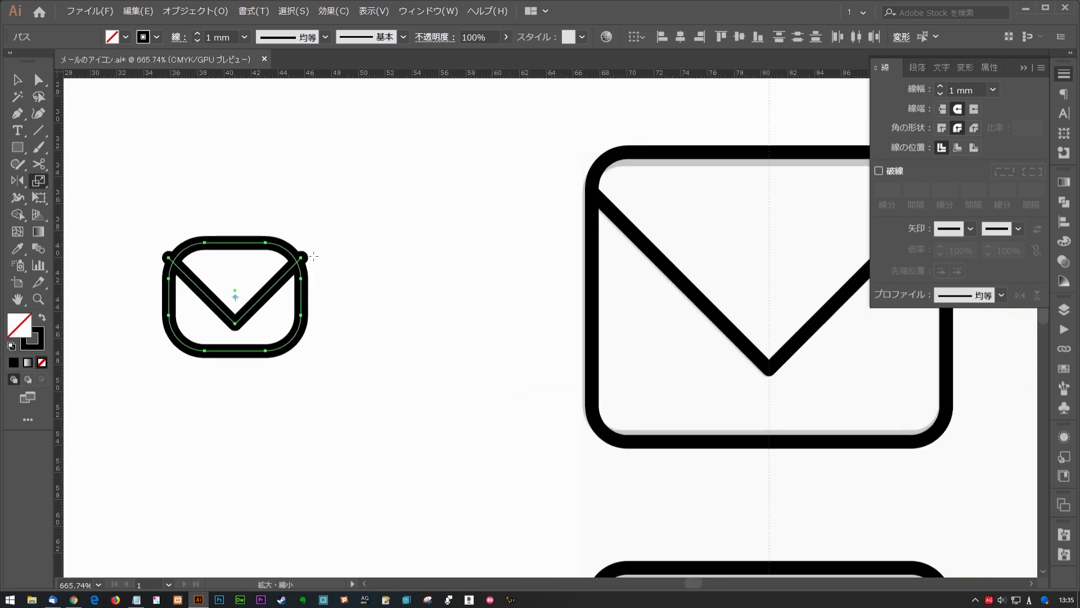
pyautogui.moveTo(340, 284); pyautogui.dragTo(390, 263)
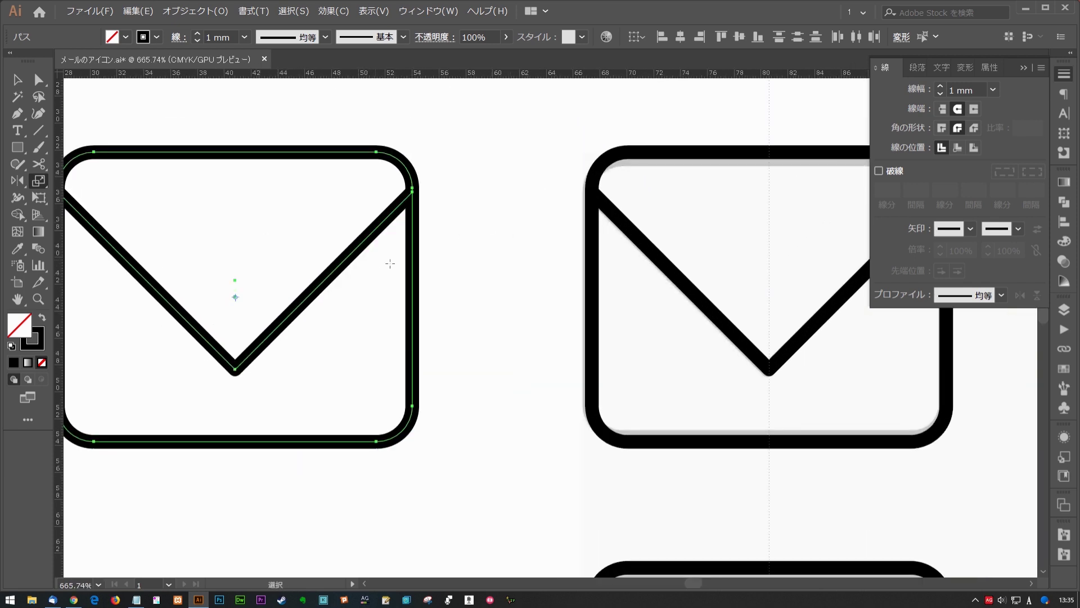
pyautogui.scroll(1, 492, 309)
pyautogui.scroll(-1, 510, 313)
# Step: Check the envelope's rounded rectangle, then fit the artboard and select all icons
pyautogui.press('a')
pyautogui.click(462, 264)
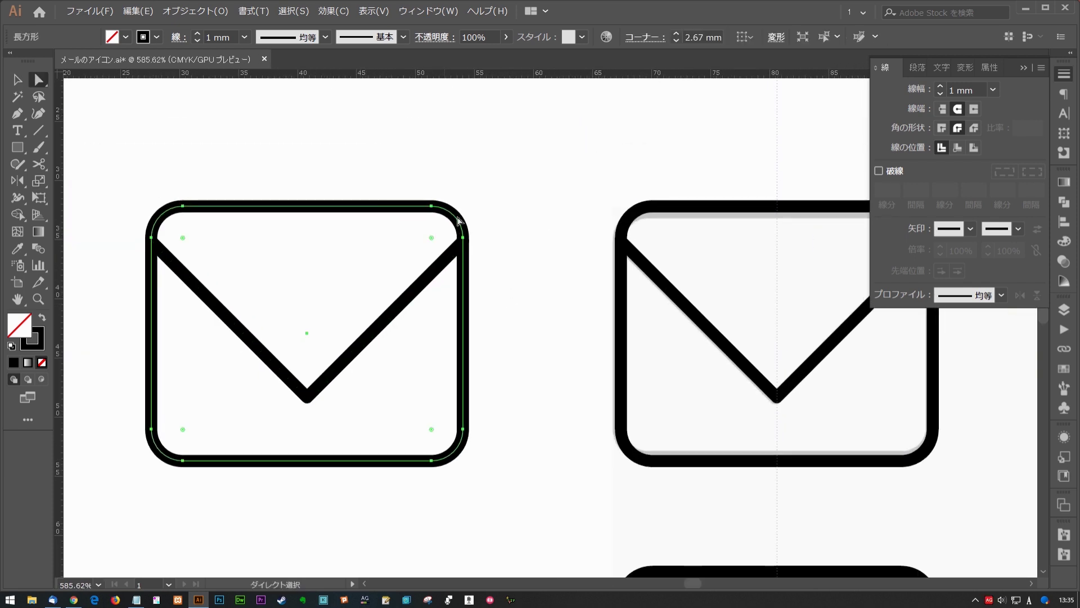
pyautogui.press('v')
pyautogui.click(425, 184)
pyautogui.hotkey('ctrl', '0')
pyautogui.hotkey('ctrl', 'a')
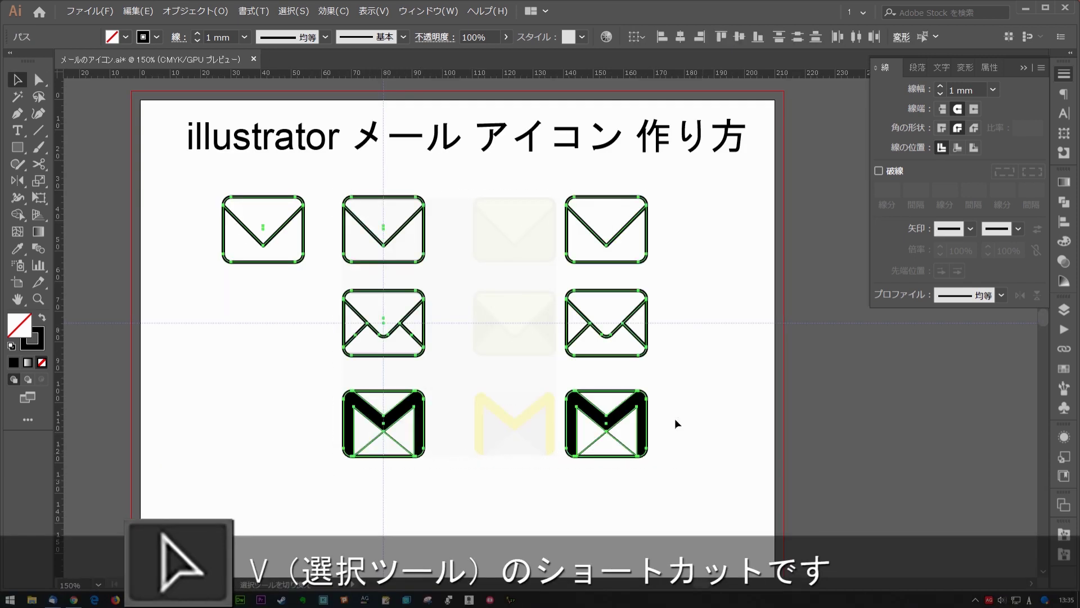
# Step: Expand all live shapes into plain paths, test-scale the left envelope, then undo
pyautogui.click(194, 11)
pyautogui.moveTo(191, 281)
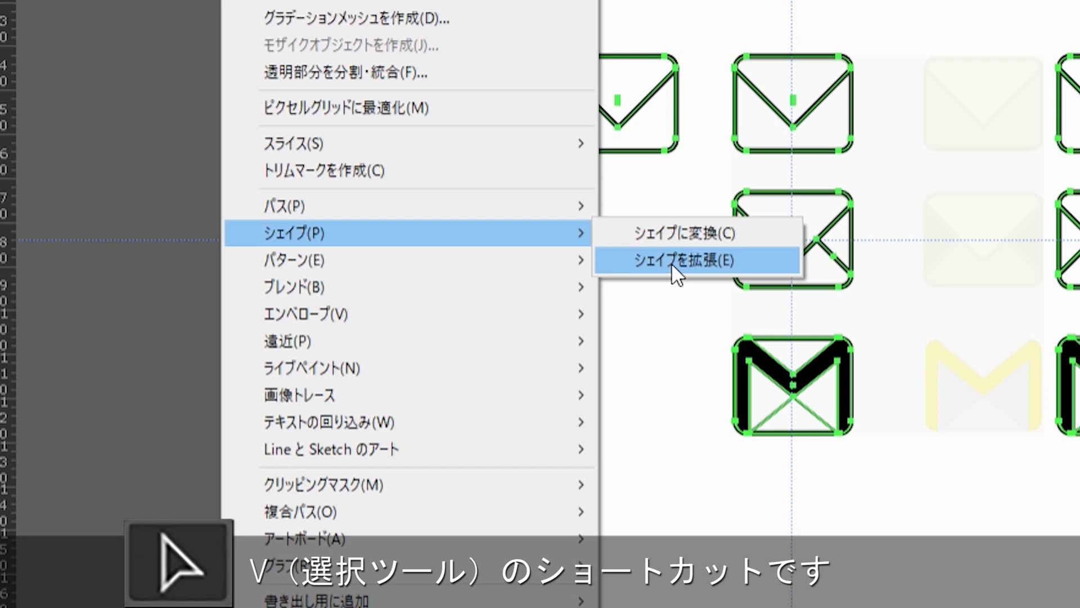
pyautogui.click(670, 262)
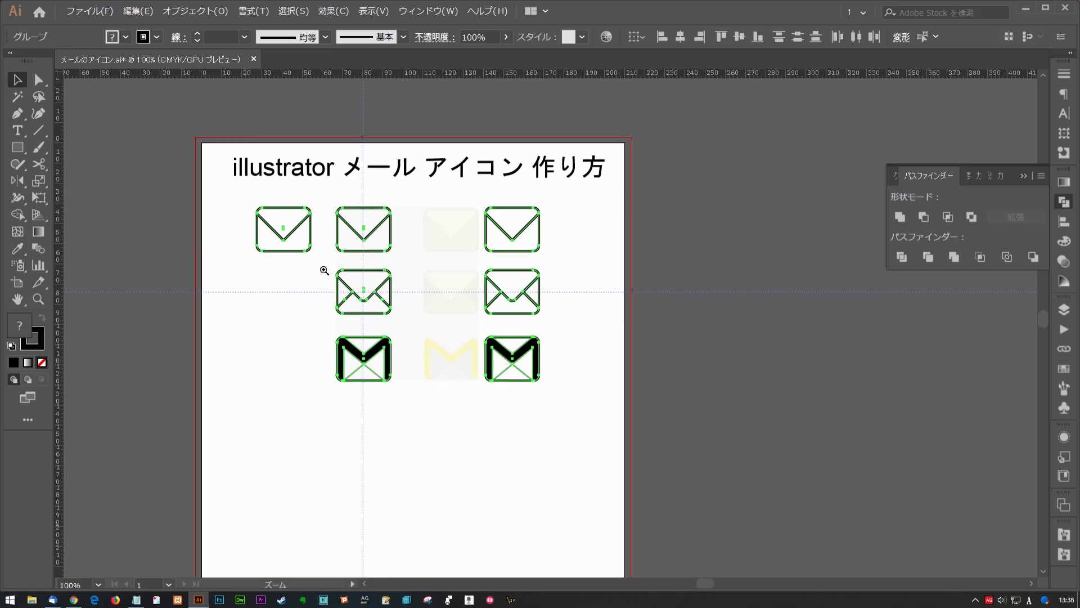
pyautogui.press('s')
pyautogui.moveTo(506, 185); pyautogui.dragTo(416, 233)
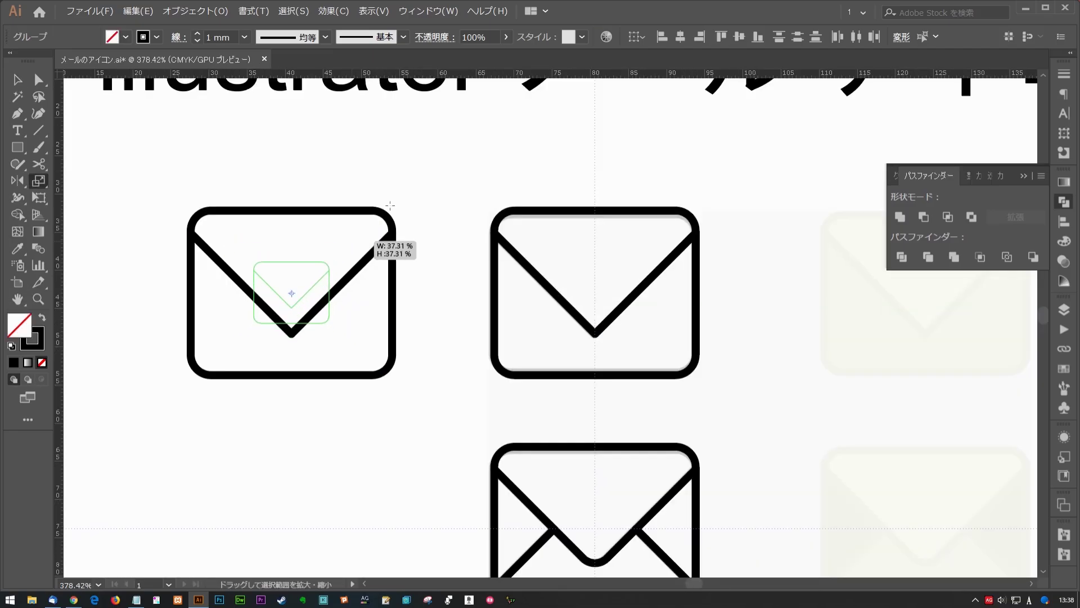
pyautogui.moveTo(442, 193); pyautogui.dragTo(415, 217)
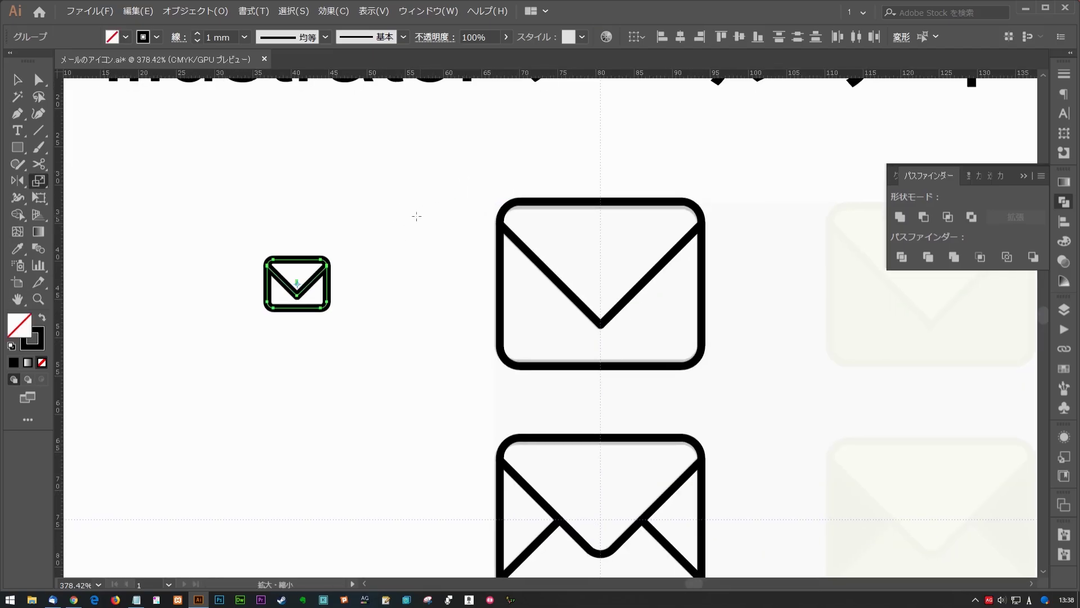
pyautogui.press('v')
pyautogui.click(391, 264)
pyautogui.hotkey('ctrl', 'z')
pyautogui.hotkey('ctrl', 'z')
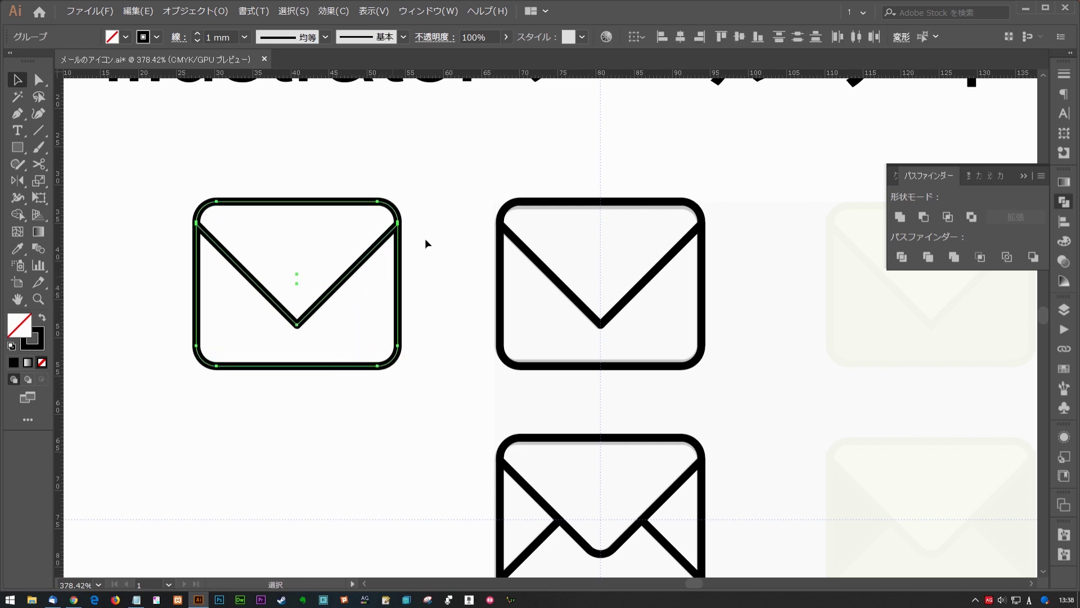
pyautogui.click(430, 224)
pyautogui.press('a')
pyautogui.moveTo(397, 185); pyautogui.dragTo(369, 234)
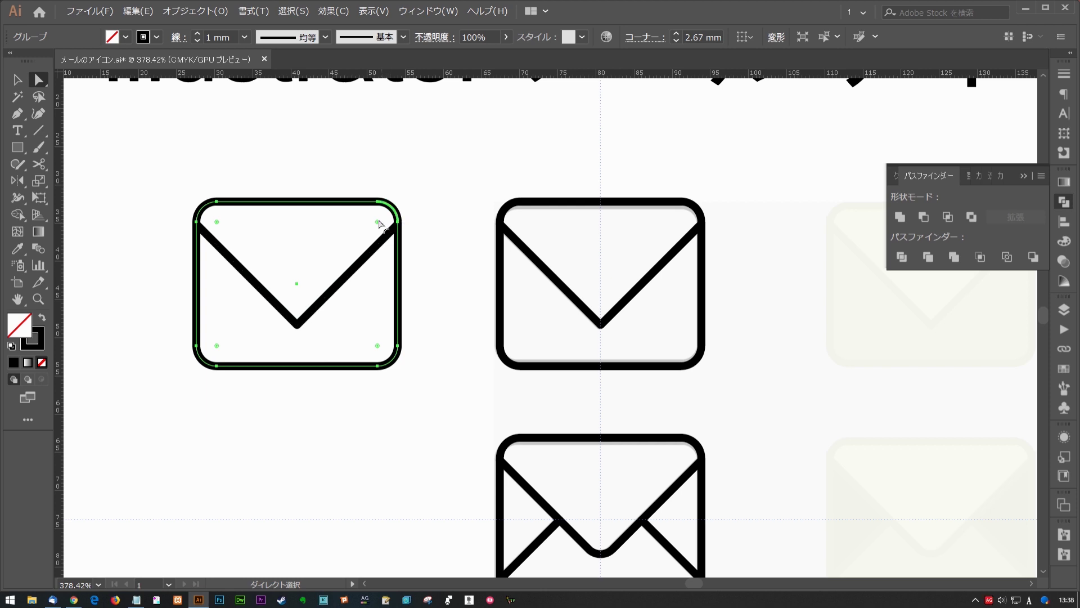
pyautogui.moveTo(378, 224); pyautogui.dragTo(403, 206)
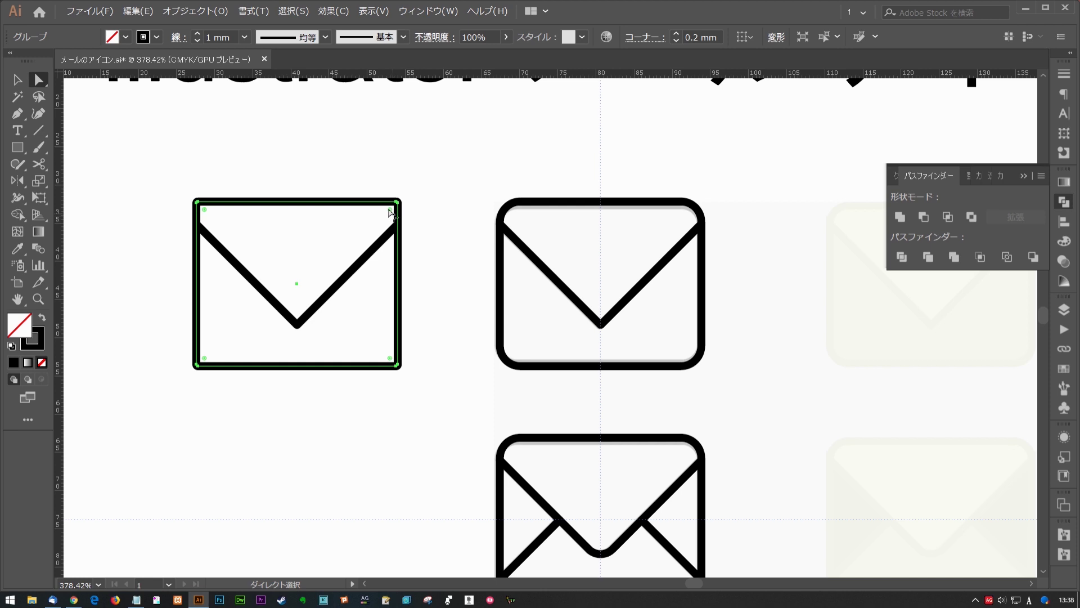
pyautogui.moveTo(392, 214); pyautogui.dragTo(349, 271)
pyautogui.scroll(-5, 389, 341)
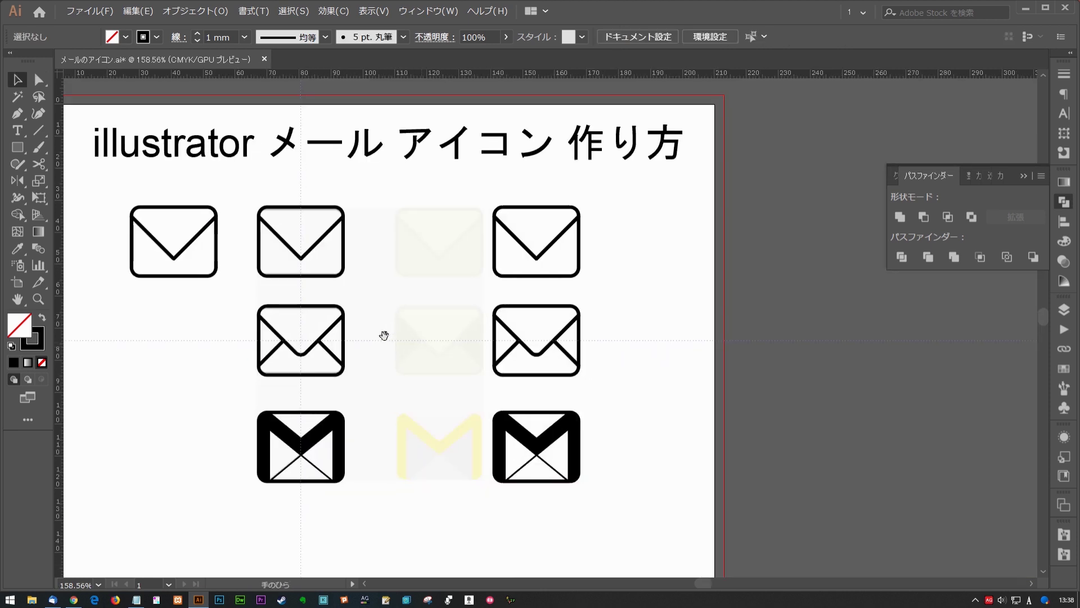
pyautogui.scroll(2, 428, 186)
pyautogui.moveTo(423, 165); pyautogui.dragTo(428, 211)
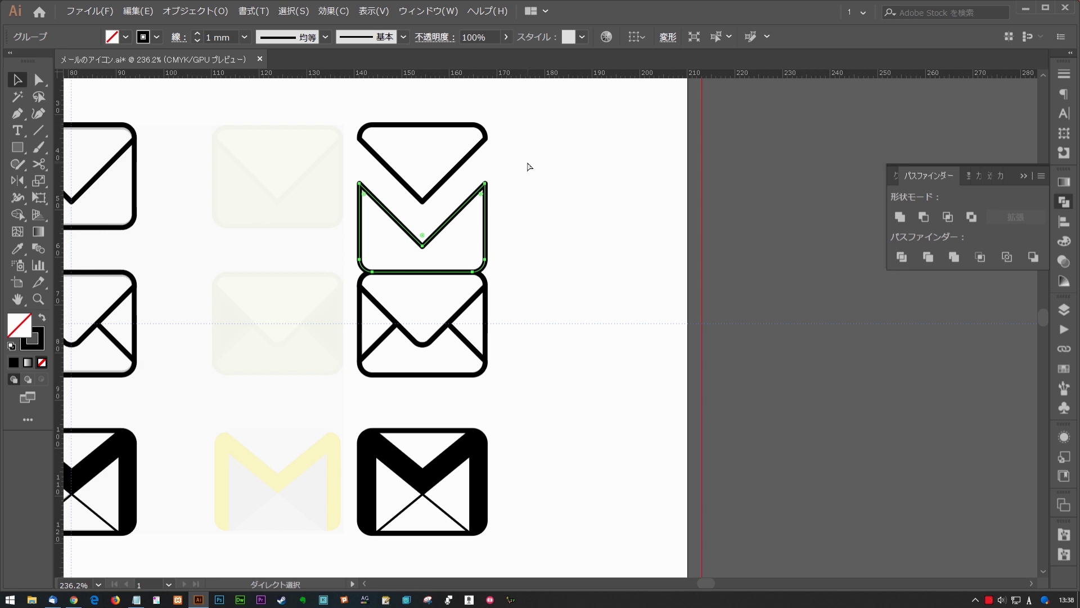
pyautogui.hotkey('ctrl', 'z')
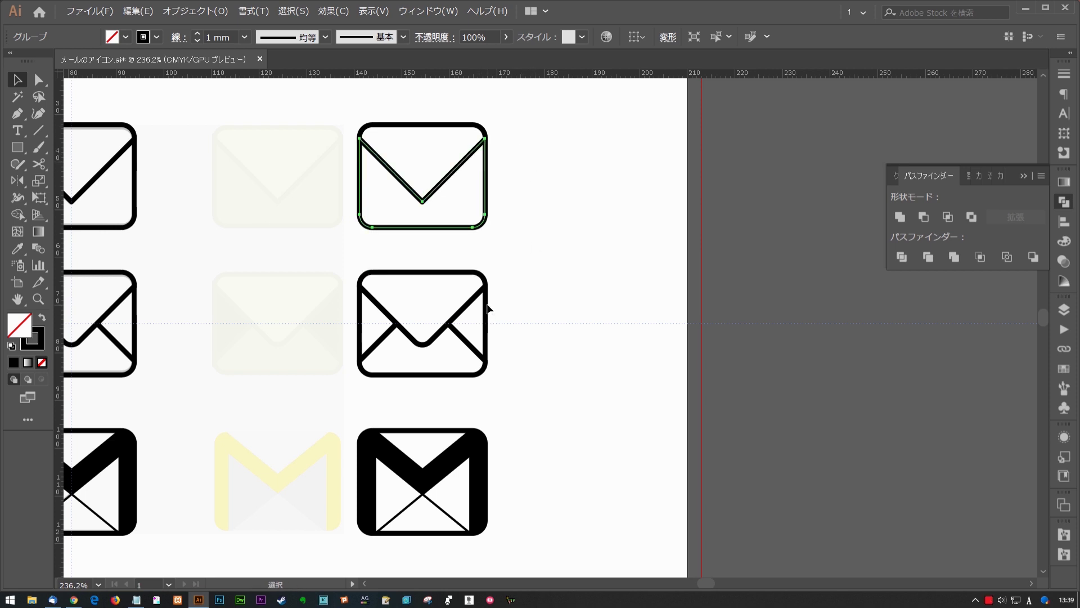
pyautogui.moveTo(487, 308); pyautogui.dragTo(549, 308)
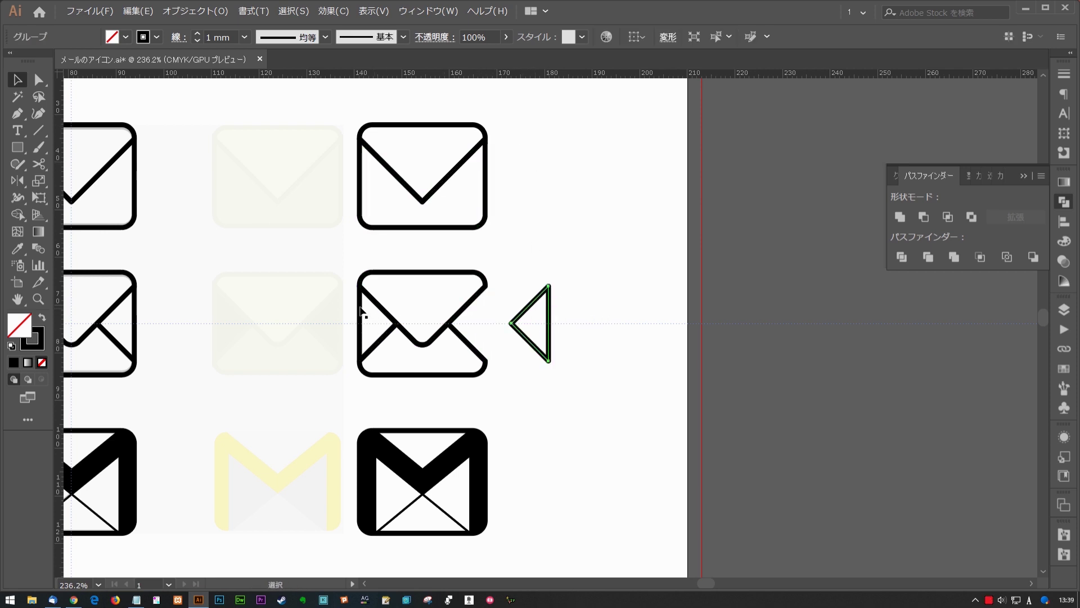
pyautogui.moveTo(361, 309); pyautogui.dragTo(321, 307)
pyautogui.moveTo(415, 376); pyautogui.dragTo(415, 401)
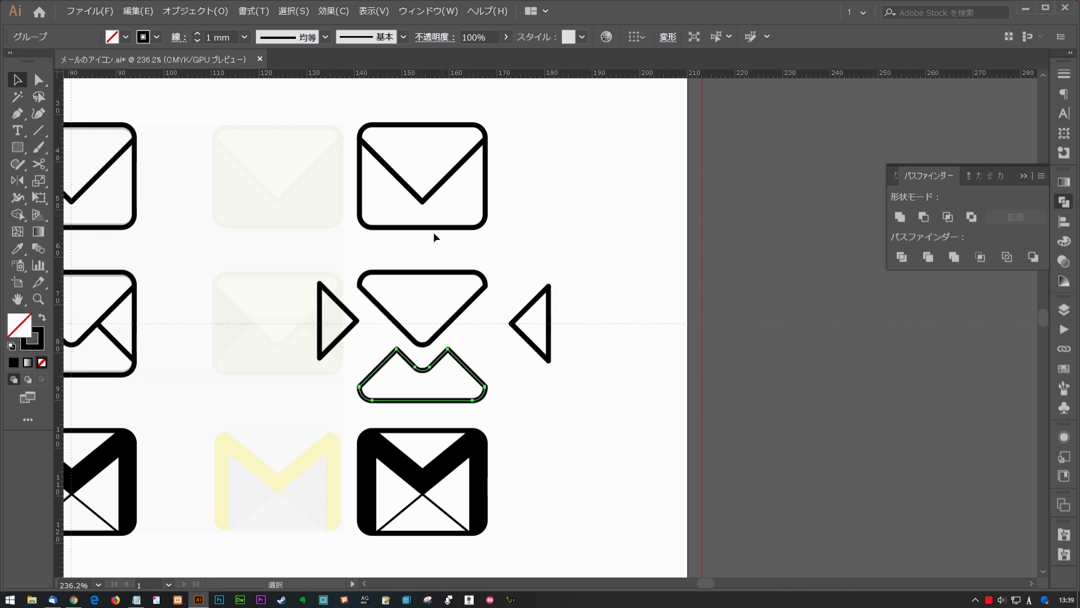
pyautogui.hotkey('ctrl', 'z')
pyautogui.hotkey('ctrl', 'z')
pyautogui.hotkey('ctrl', 'z')
pyautogui.moveTo(513, 252); pyautogui.dragTo(532, 232)
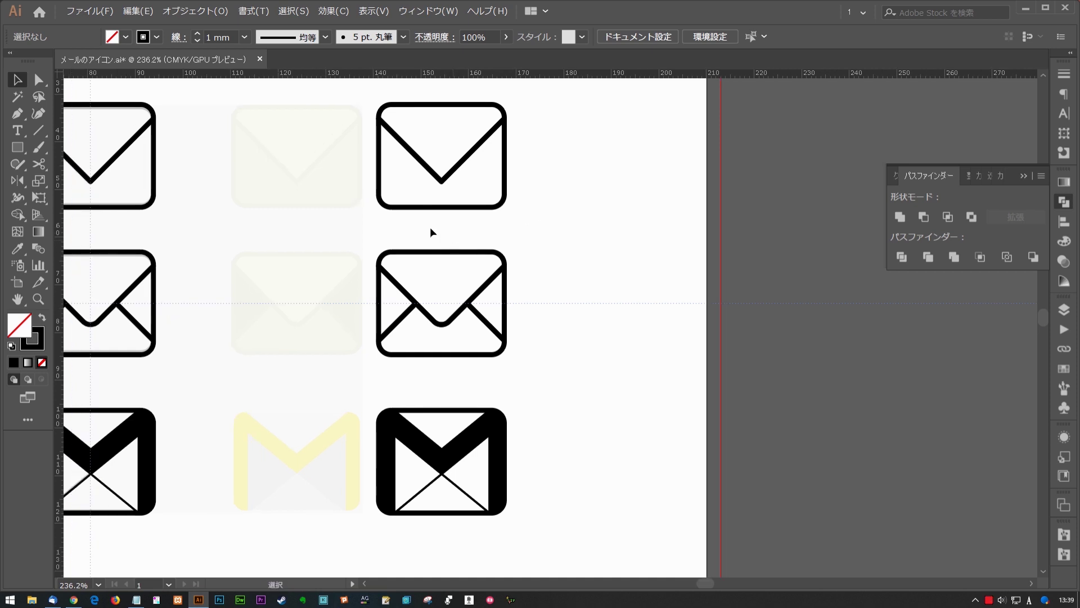
pyautogui.click(430, 186)
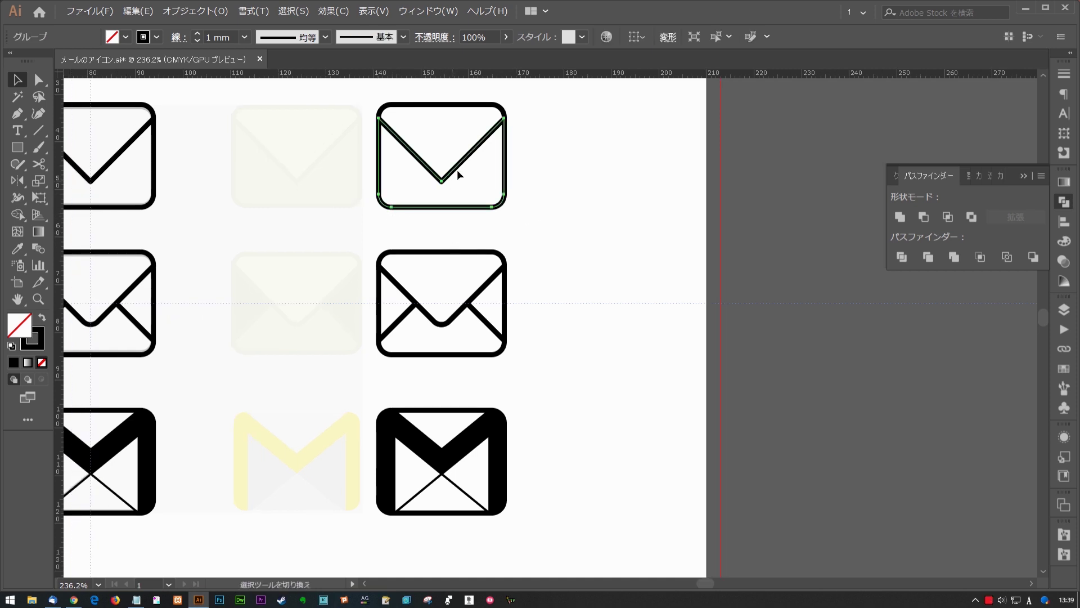
pyautogui.keyDown('shift'); pyautogui.moveTo(549, 241); pyautogui.dragTo(346, 372); pyautogui.keyUp('shift')
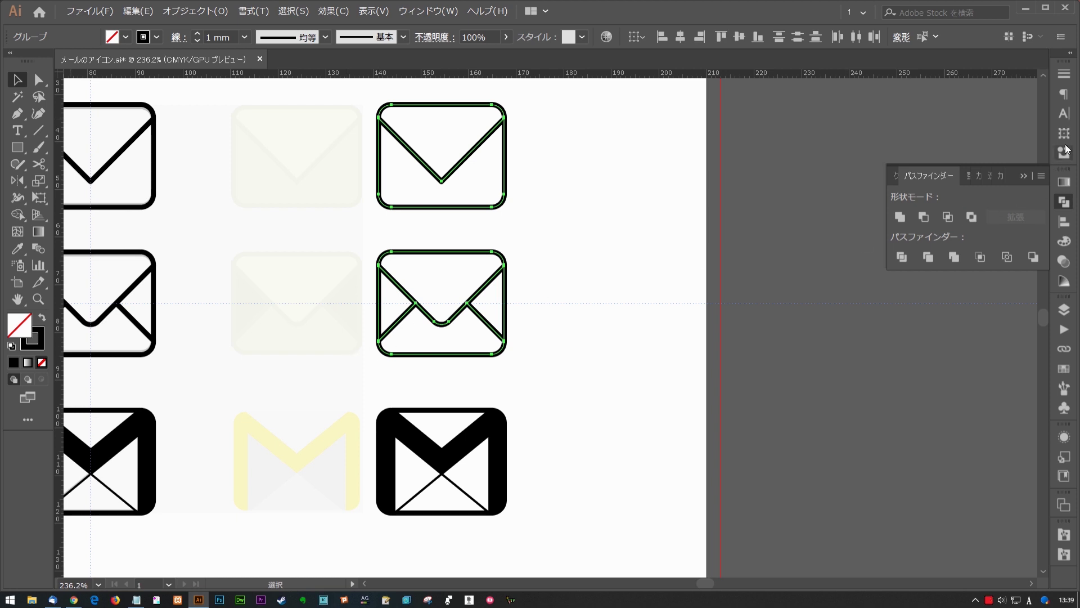
# Step: Set the envelopes' stroke colour to Y 20, K 10
pyautogui.click(1065, 241)
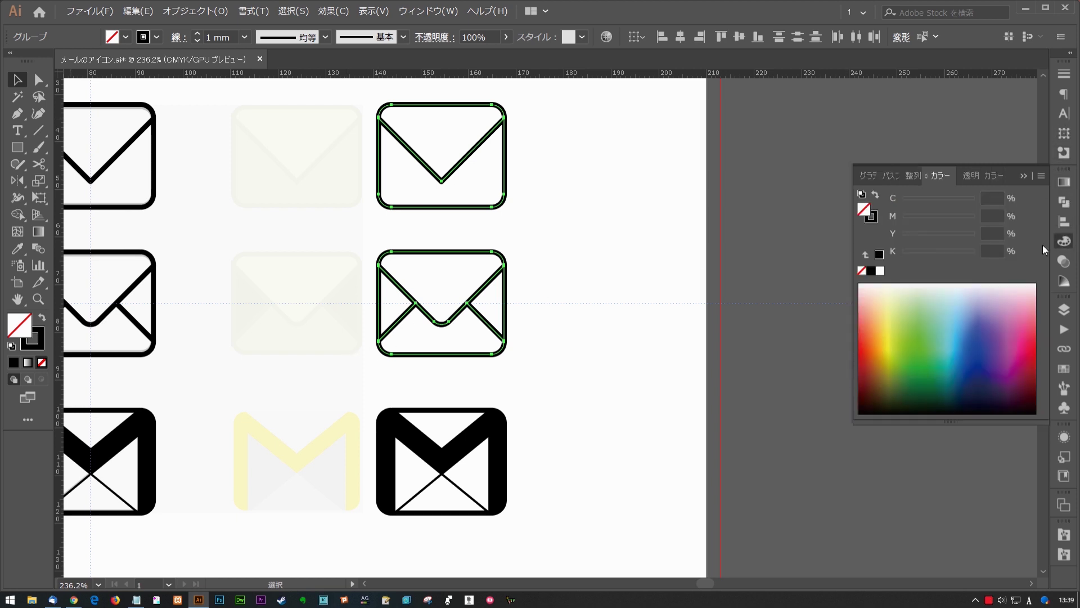
pyautogui.press('x')
pyautogui.click(917, 236)
pyautogui.moveTo(926, 250); pyautogui.dragTo(893, 256)
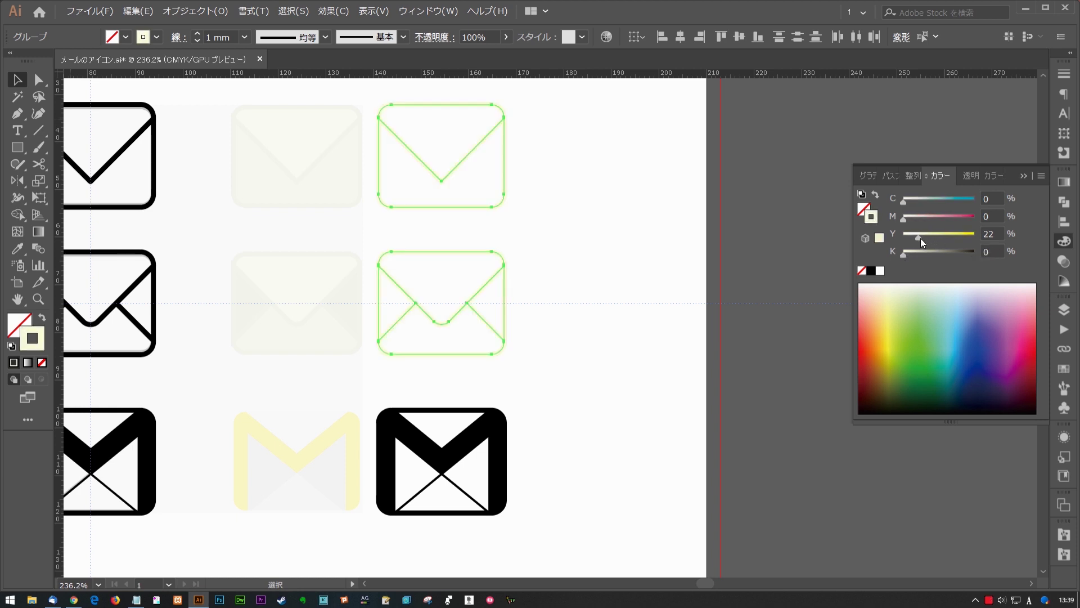
pyautogui.click(991, 233)
pyautogui.write('20')
pyautogui.press('Tab')
pyautogui.write('10')
pyautogui.press('Return')
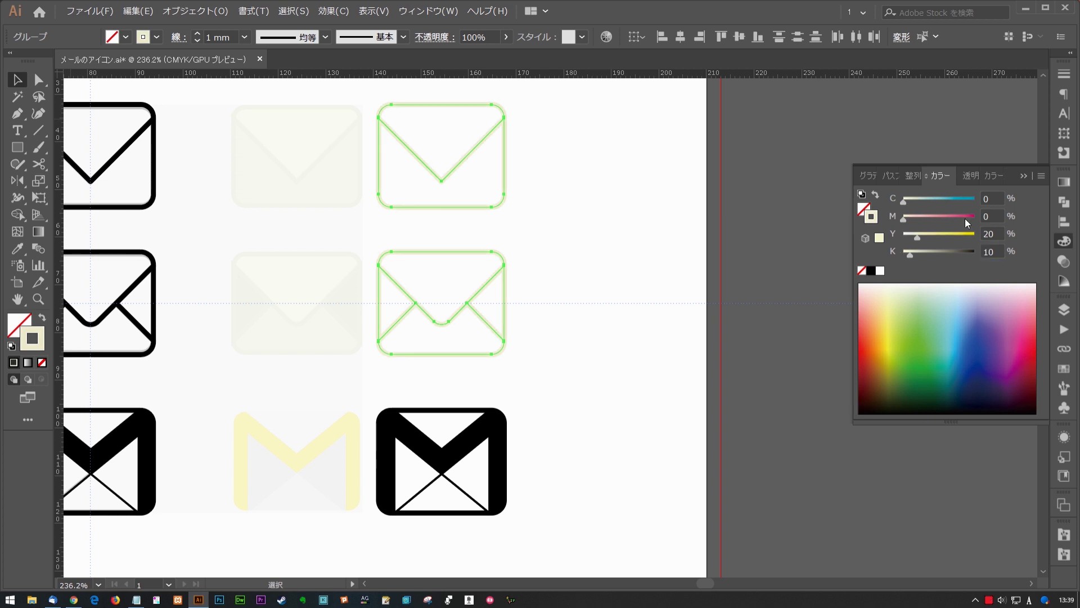
# Step: Give the two right-column envelopes a K 20 stroke and pale cream fill
pyautogui.click(533, 229)
pyautogui.moveTo(542, 140); pyautogui.dragTo(323, 365)
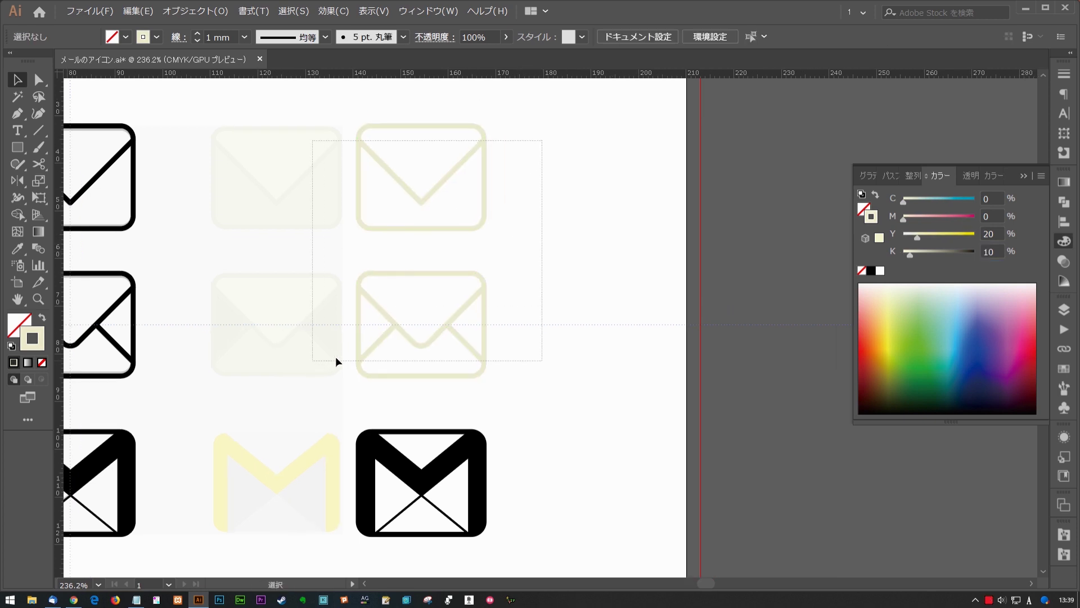
pyautogui.doubleClick(996, 249)
pyautogui.write('20')
pyautogui.press('Return')
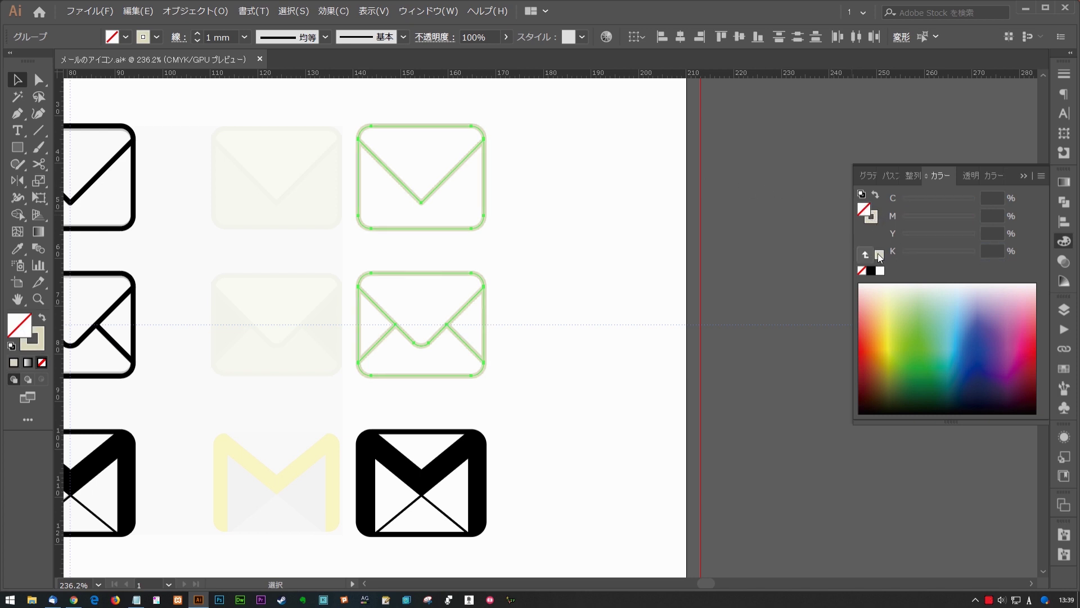
pyautogui.click(913, 251)
pyautogui.moveTo(913, 255); pyautogui.dragTo(891, 260)
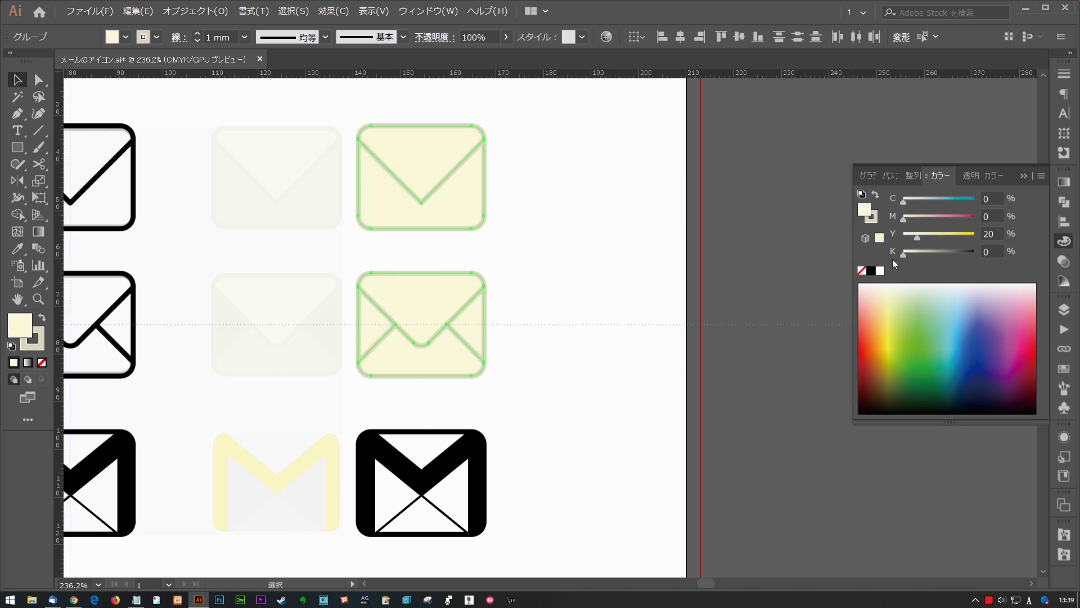
# Step: Darken the middle envelope's lower flap to K 5
pyautogui.click(618, 228)
pyautogui.moveTo(524, 338)
pyautogui.mouseDown()
pyautogui.moveTo(479, 320)
pyautogui.moveTo(527, 338)
pyautogui.mouseUp()
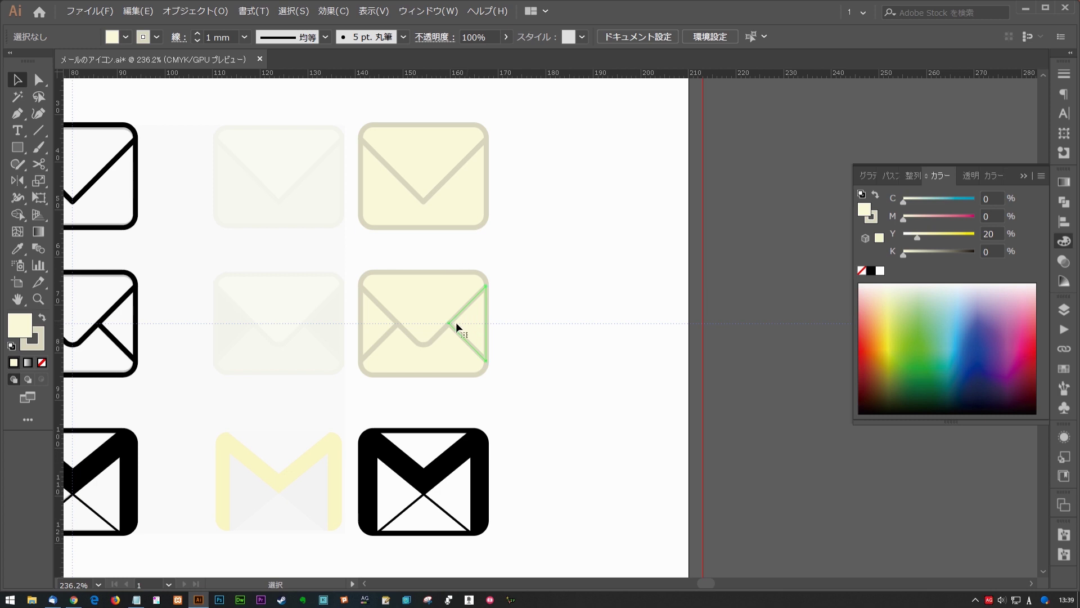
pyautogui.click(454, 326)
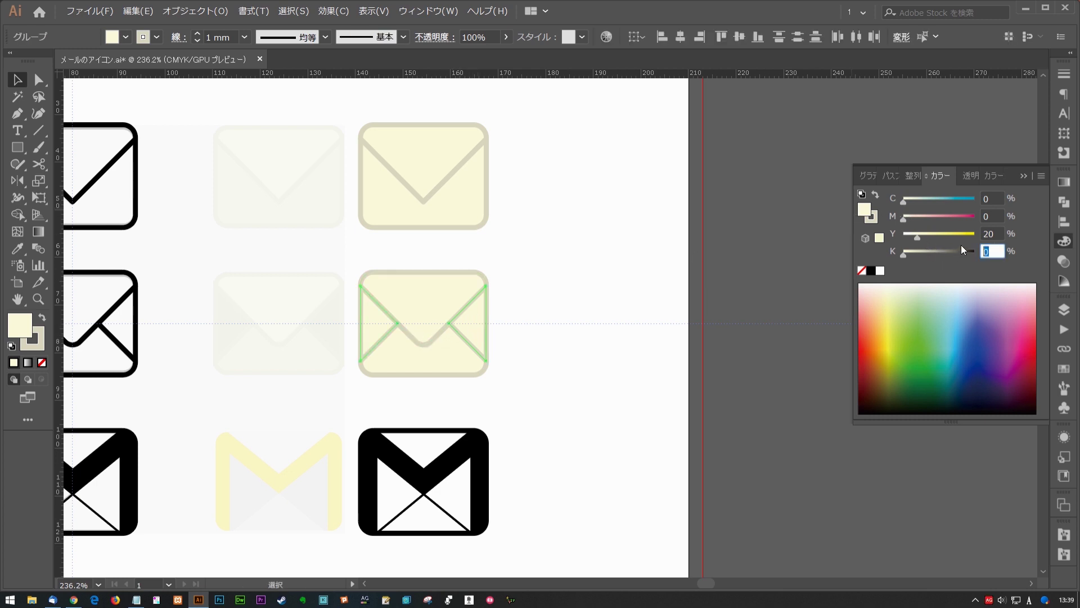
pyautogui.hotkey('ctrl', 'z')
pyautogui.click(991, 252)
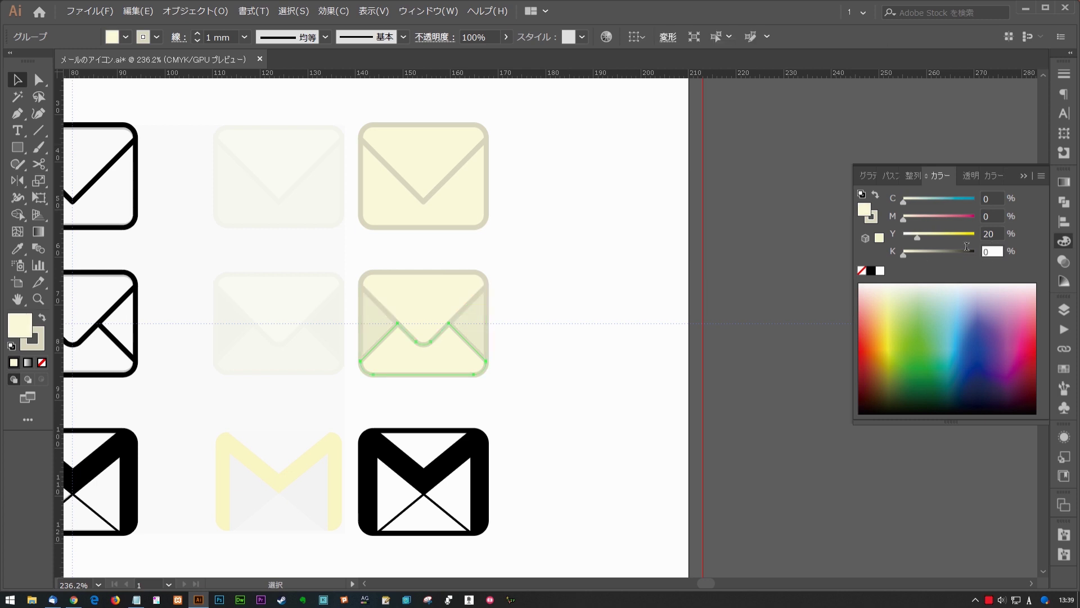
pyautogui.write('5')
# Step: Eyedrop the middle envelope's colours onto the top envelope
pyautogui.click(452, 225)
pyautogui.press('i')
pyautogui.click(451, 345)
pyautogui.hotkey('ctrl', 'shift', 'a')
pyautogui.press('v')
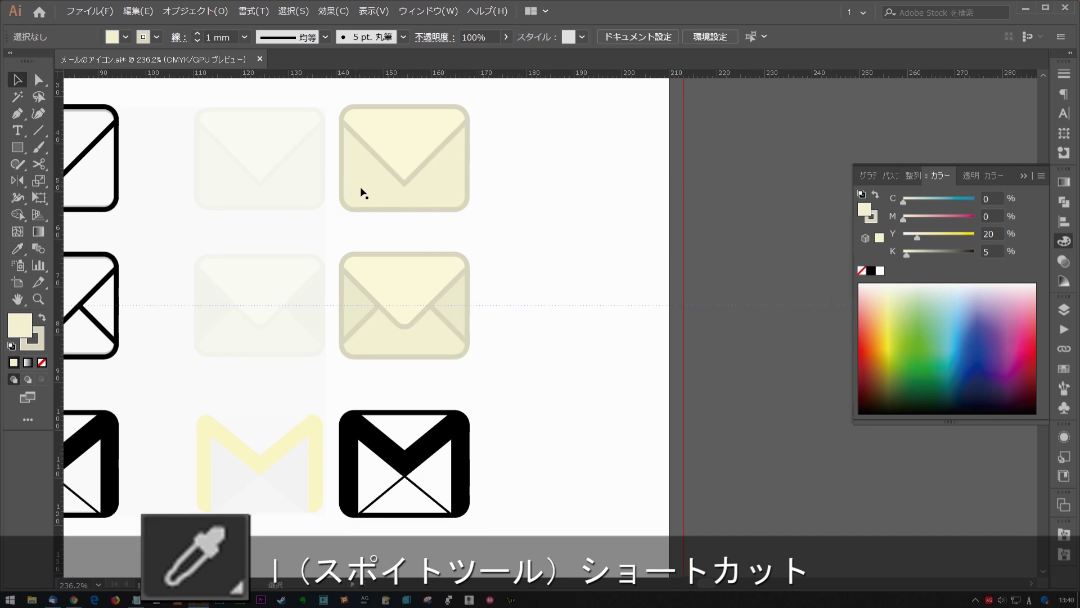
pyautogui.moveTo(507, 370)
pyautogui.mouseDown()
pyautogui.moveTo(515, 261)
pyautogui.moveTo(535, 213)
pyautogui.mouseUp()
# Step: Select the black M envelope, undoing an accidental move of its frame
pyautogui.click(424, 289)
pyautogui.scroll(2, 424, 289)
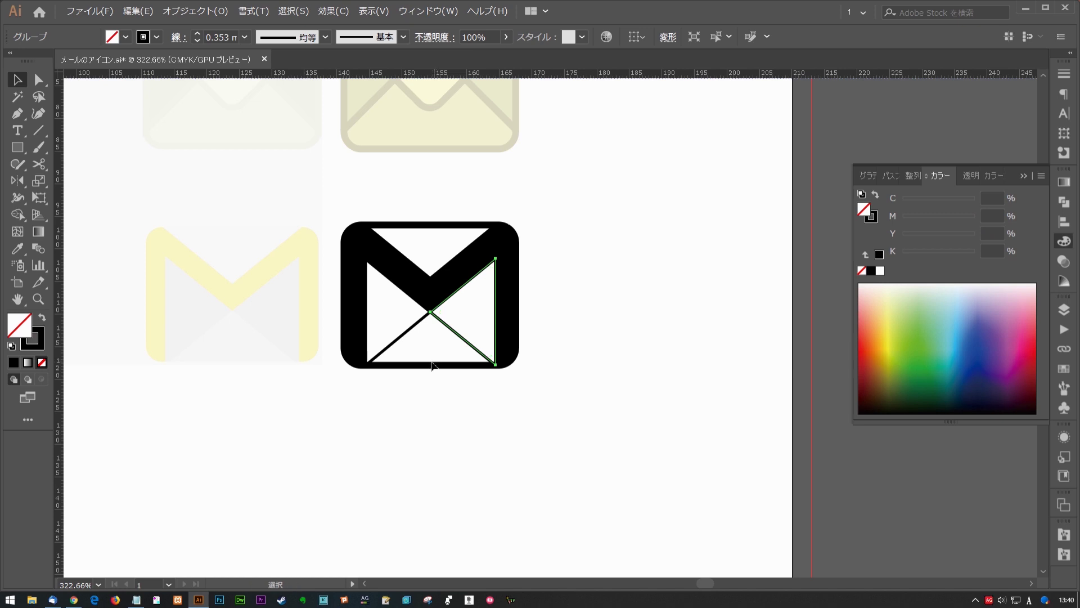
pyautogui.click(434, 217)
pyautogui.moveTo(433, 217)
pyautogui.mouseDown()
pyautogui.moveTo(463, 197)
pyautogui.moveTo(446, 207)
pyautogui.moveTo(505, 227)
pyautogui.mouseUp()
pyautogui.hotkey('ctrl', 'z')
pyautogui.hotkey('ctrl', 'z')
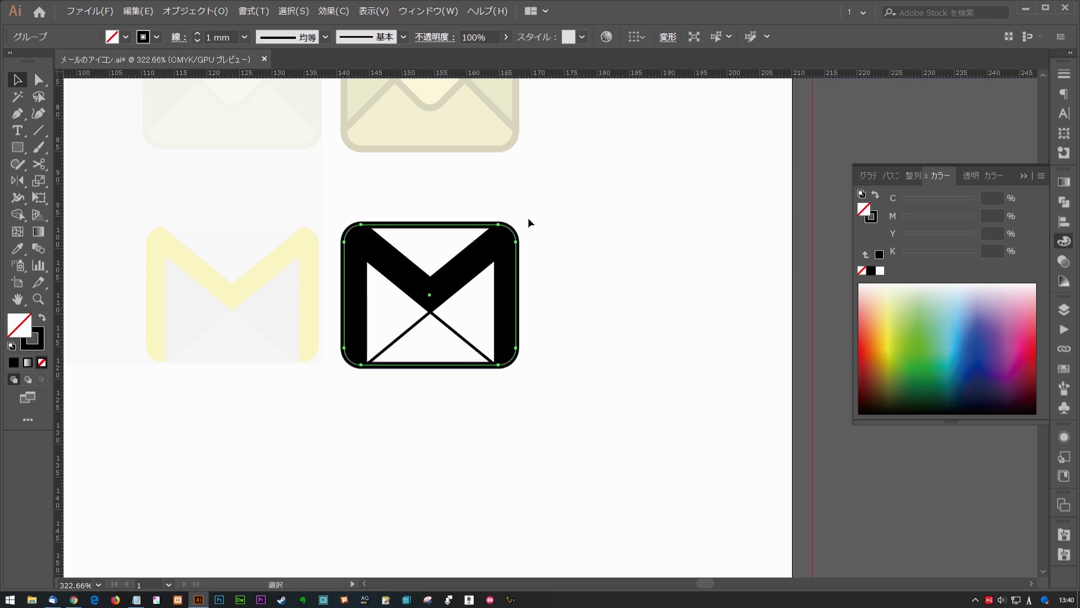
pyautogui.press('a')
pyautogui.hotkey('ctrl', 'z')
pyautogui.hotkey('ctrl', 'z')
pyautogui.hotkey('ctrl', 'shift', 'z')
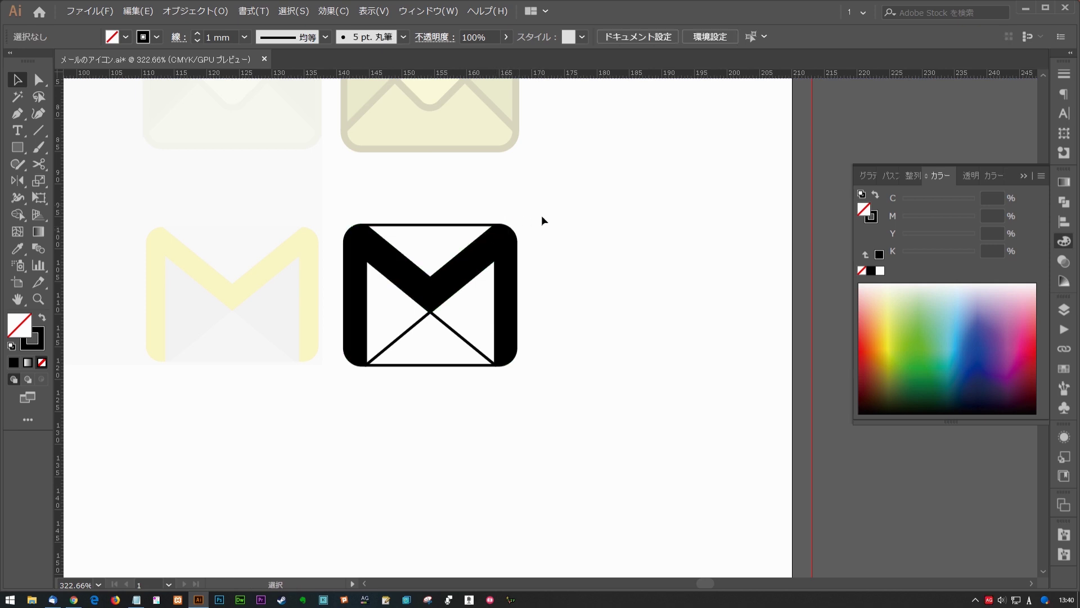
pyautogui.click(486, 266)
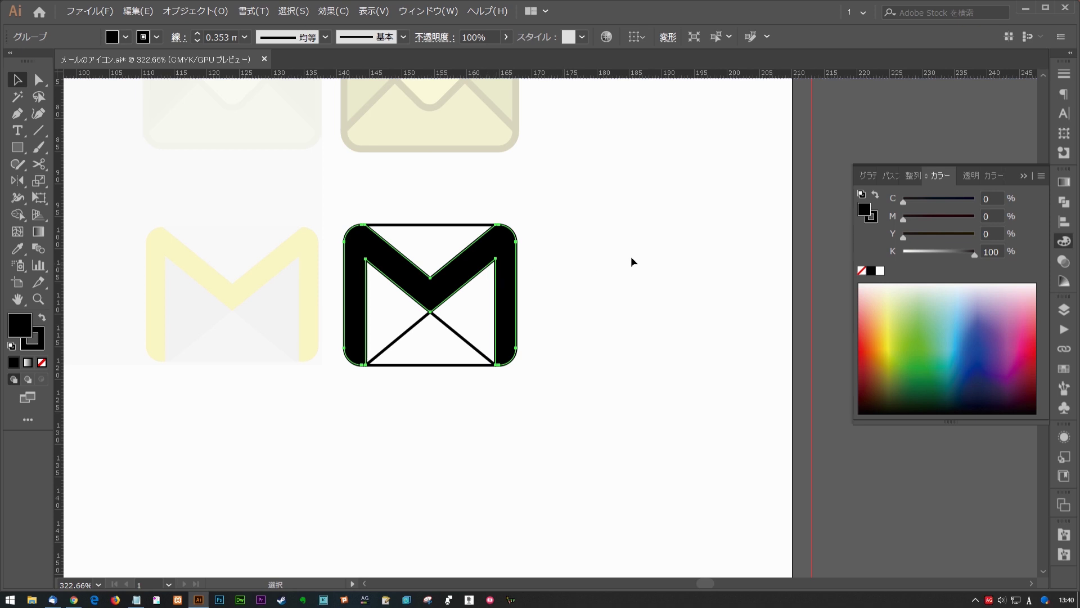
# Step: Set the M envelope's stroke to Y 20, K 20 and eyedrop the top envelope's colours
pyautogui.hotkey('ctrl', 'a')
pyautogui.click(872, 218)
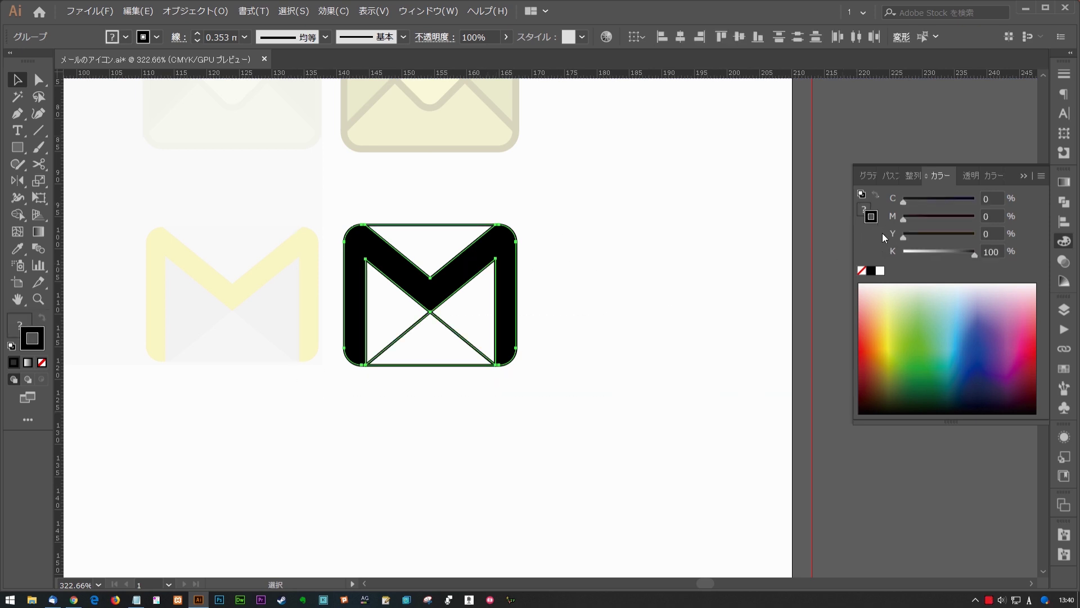
pyautogui.write('20')
pyautogui.press('Tab')
pyautogui.write('20')
pyautogui.press('Return')
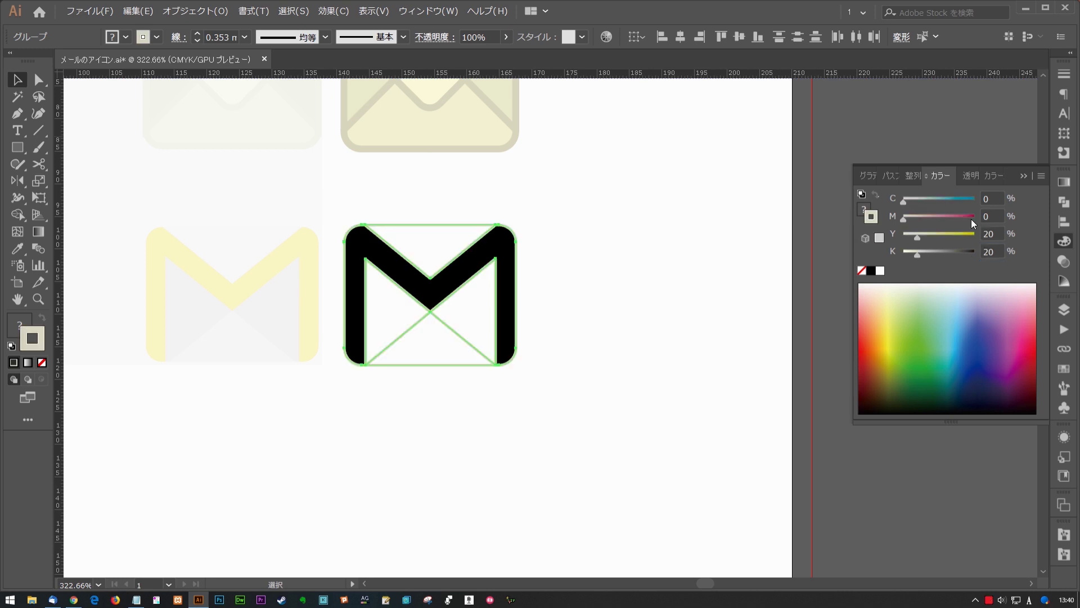
pyautogui.press('i')
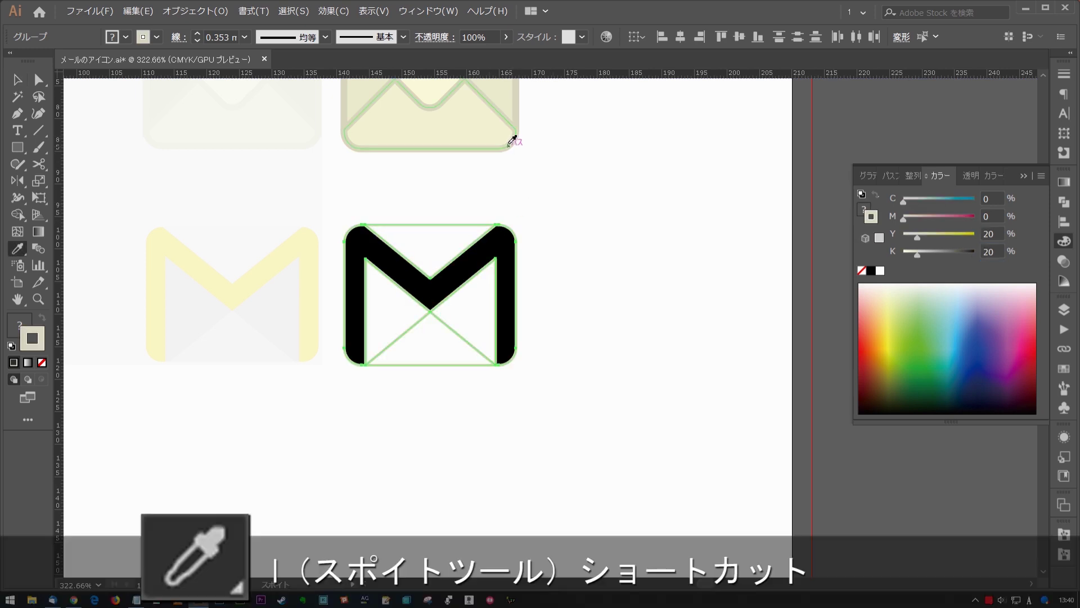
pyautogui.click(510, 143)
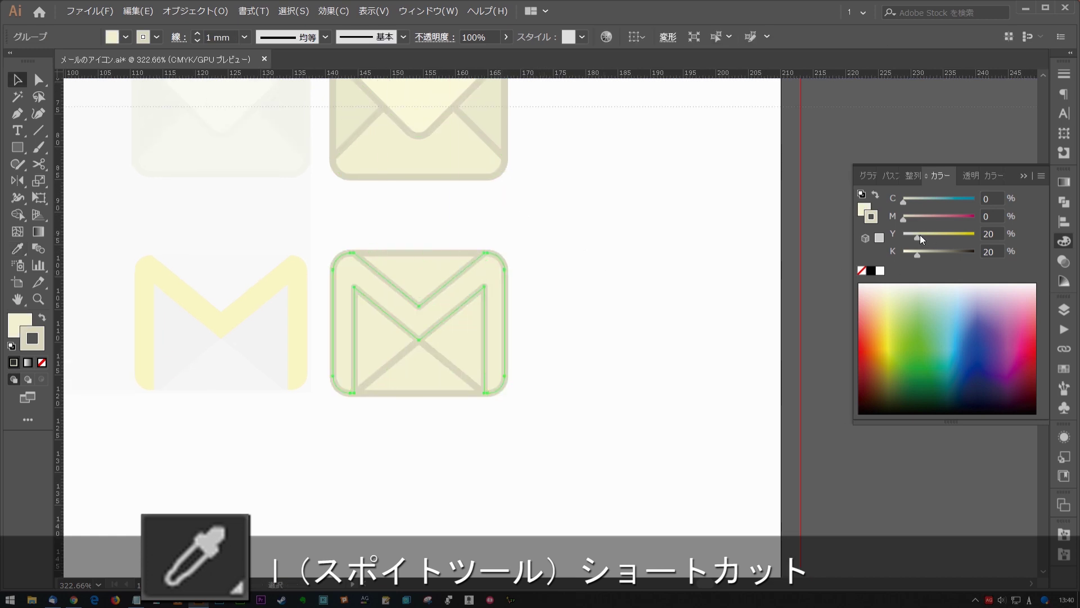
# Step: Fill the M shape bright yellow and set the stroke to None
pyautogui.click(867, 213)
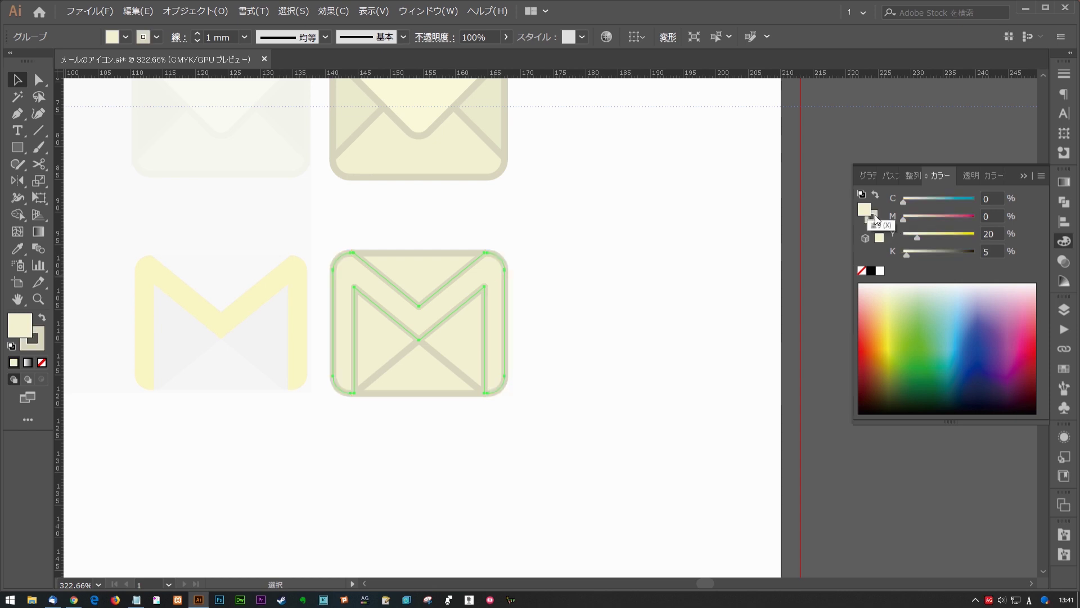
pyautogui.click(955, 233)
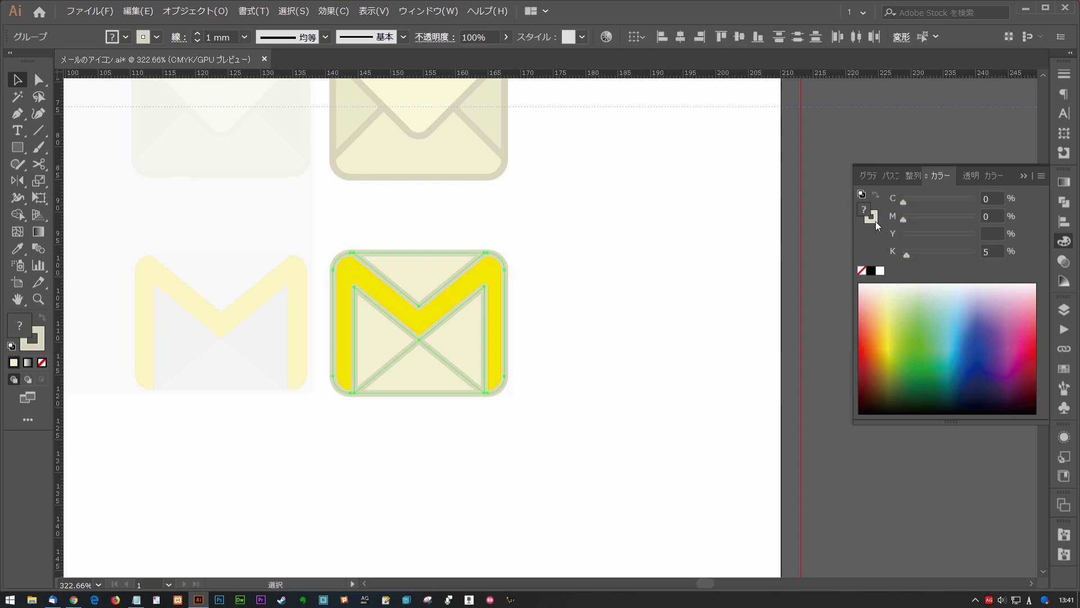
pyautogui.click(862, 271)
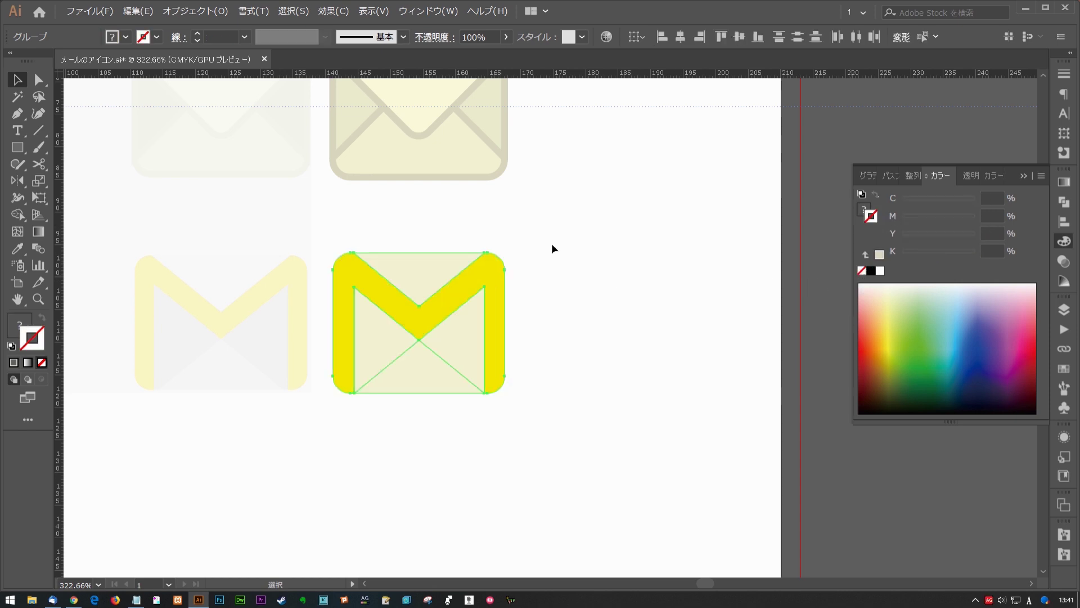
pyautogui.click(550, 309)
# Step: Give the M envelope's body a light grey K 5 fill
pyautogui.click(378, 357)
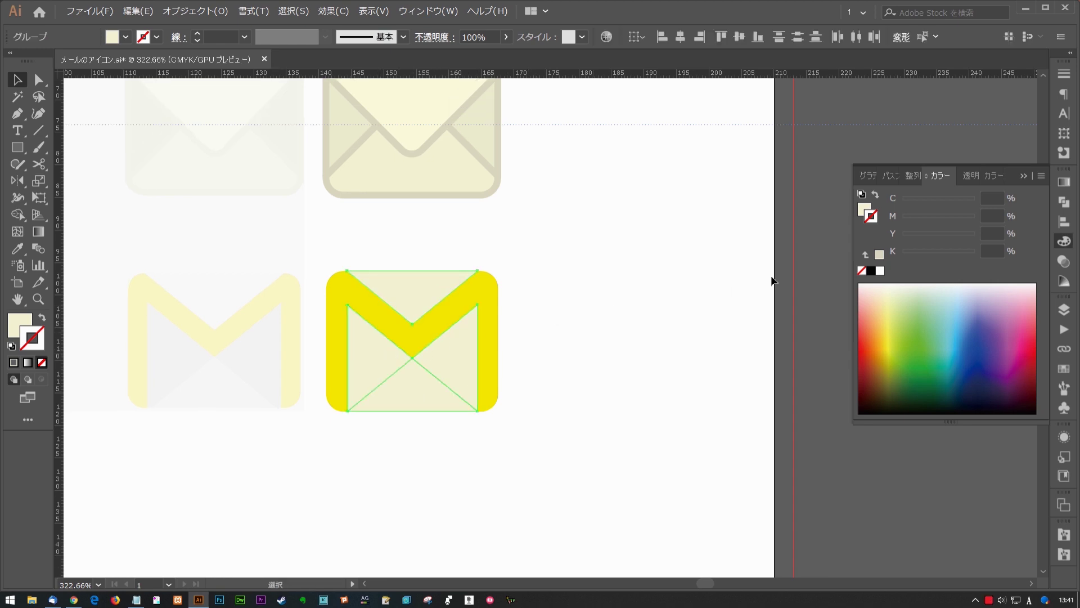
pyautogui.click(864, 210)
pyautogui.click(991, 251)
pyautogui.write('5')
pyautogui.press('Return')
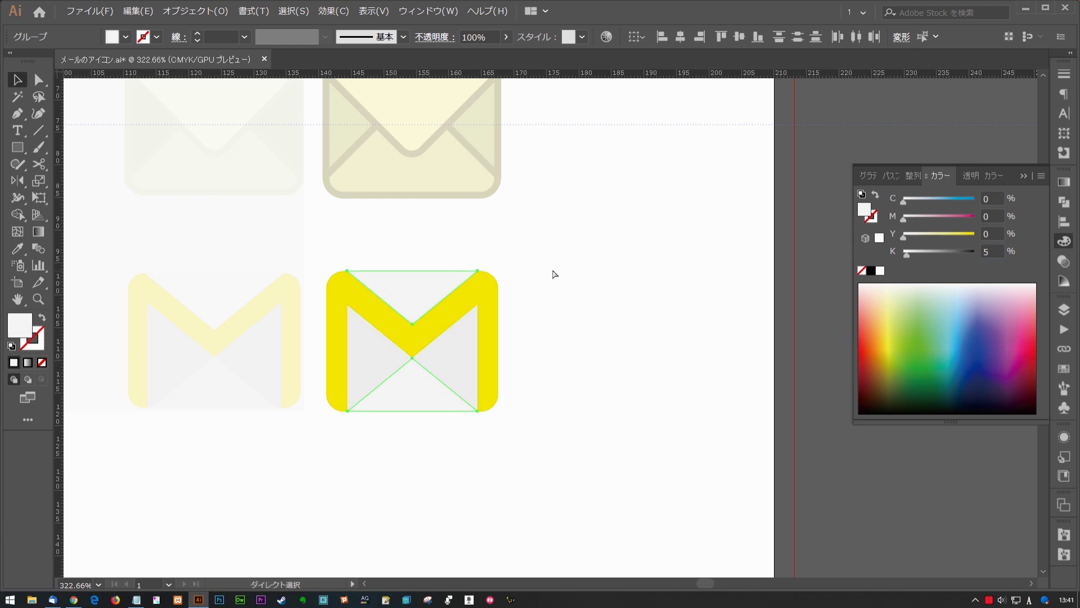
pyautogui.click(552, 265)
# Step: Undo an accidental flap drag and clear the selection
pyautogui.scroll(-1, 506, 270)
pyautogui.moveTo(426, 276); pyautogui.dragTo(509, 241)
pyautogui.hotkey('ctrl', 'z')
pyautogui.press('i')
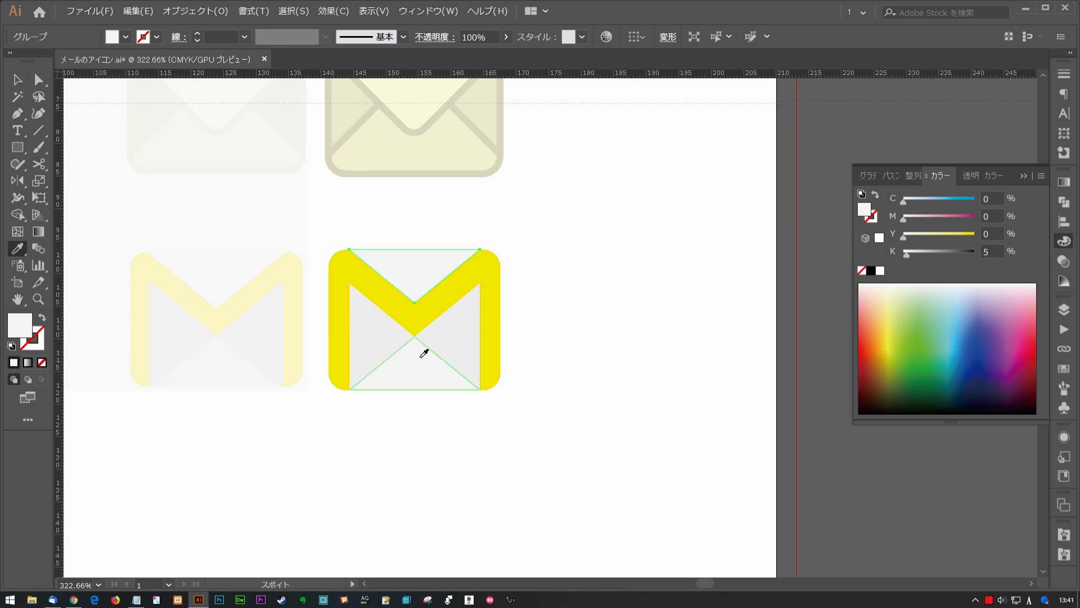
pyautogui.hotkey('ctrl', 'shift', 'a')
pyautogui.press('v')
pyautogui.scroll(3, 551, 300)
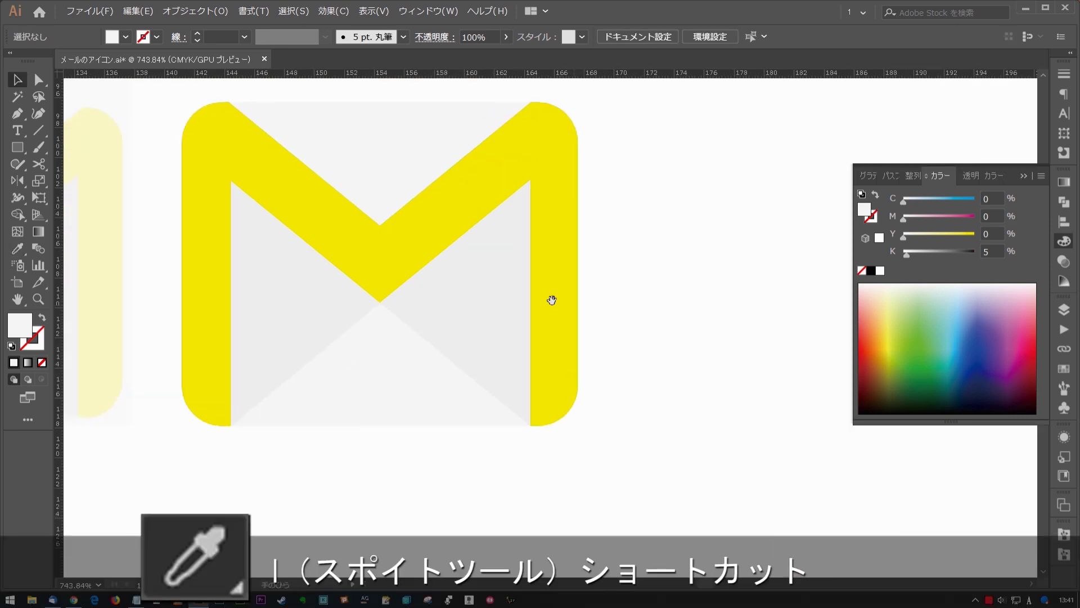
# Step: Undo an accidental move of the M envelope's top flap
pyautogui.click(365, 360)
pyautogui.click(402, 167)
pyautogui.moveTo(426, 165); pyautogui.dragTo(498, 93)
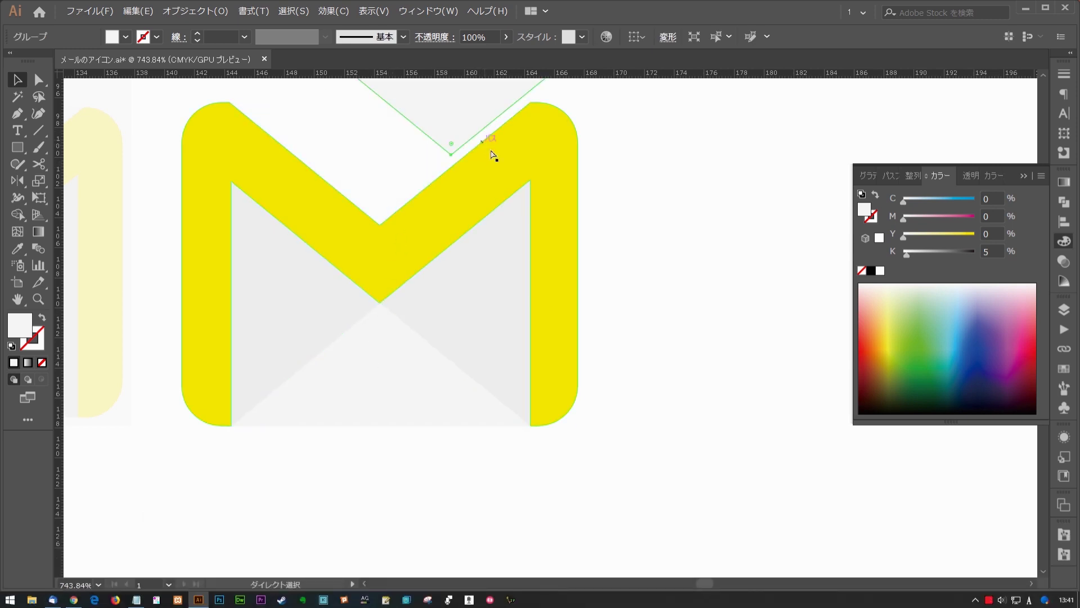
pyautogui.hotkey('ctrl', 'z')
pyautogui.scroll(3, 521, 309)
# Step: Set the M envelope's left and right triangles to K 15 grey and view the whole artboard
pyautogui.click(450, 378)
pyautogui.click(293, 405)
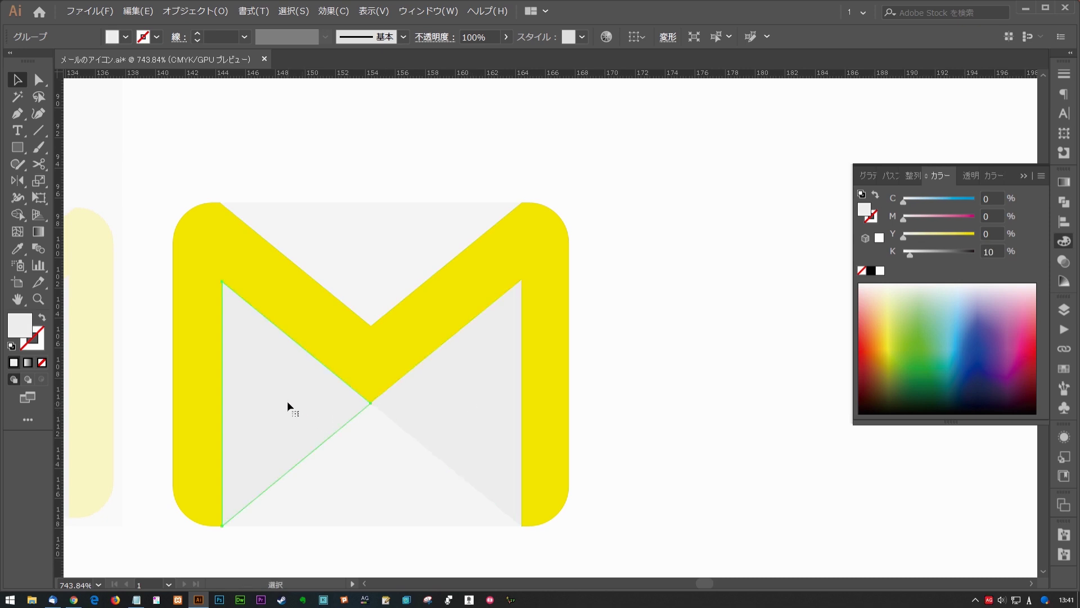
pyautogui.keyDown('shift'); pyautogui.click(449, 400); pyautogui.keyUp('shift')
pyautogui.doubleClick(988, 251)
pyautogui.write('15')
pyautogui.press('Return')
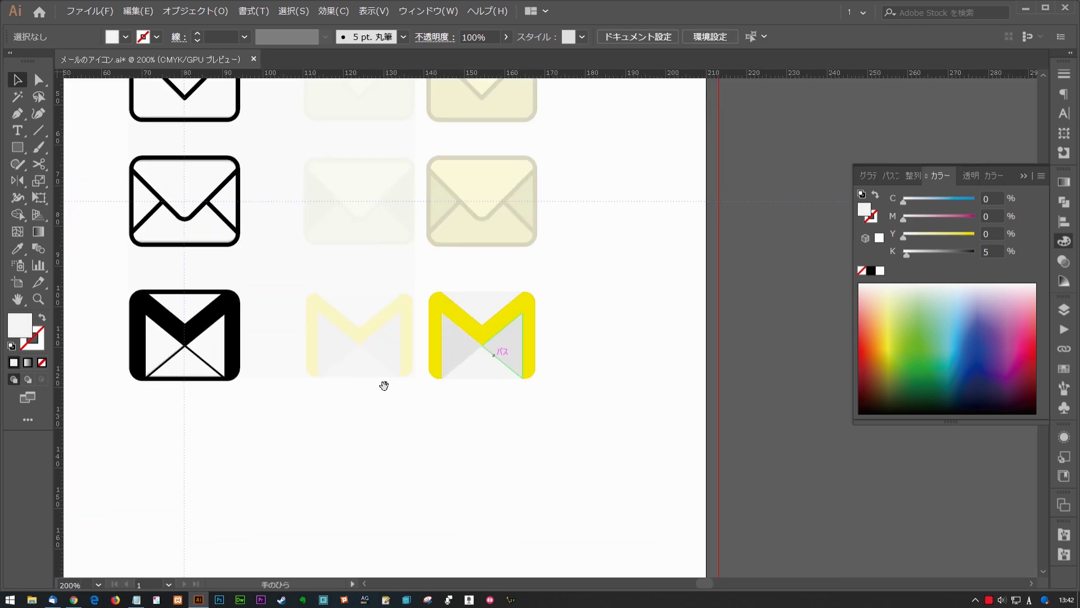
pyautogui.moveTo(383, 383)
pyautogui.mouseDown()
pyautogui.moveTo(378, 397)
pyautogui.moveTo(432, 434)
pyautogui.mouseUp()
pyautogui.hotkey('ctrl', '-')
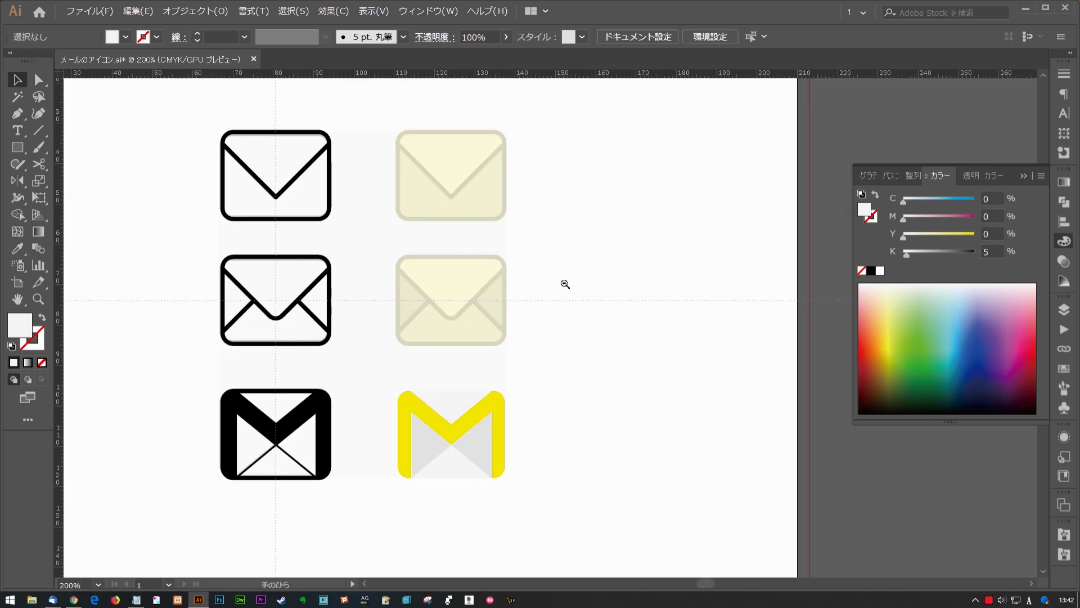